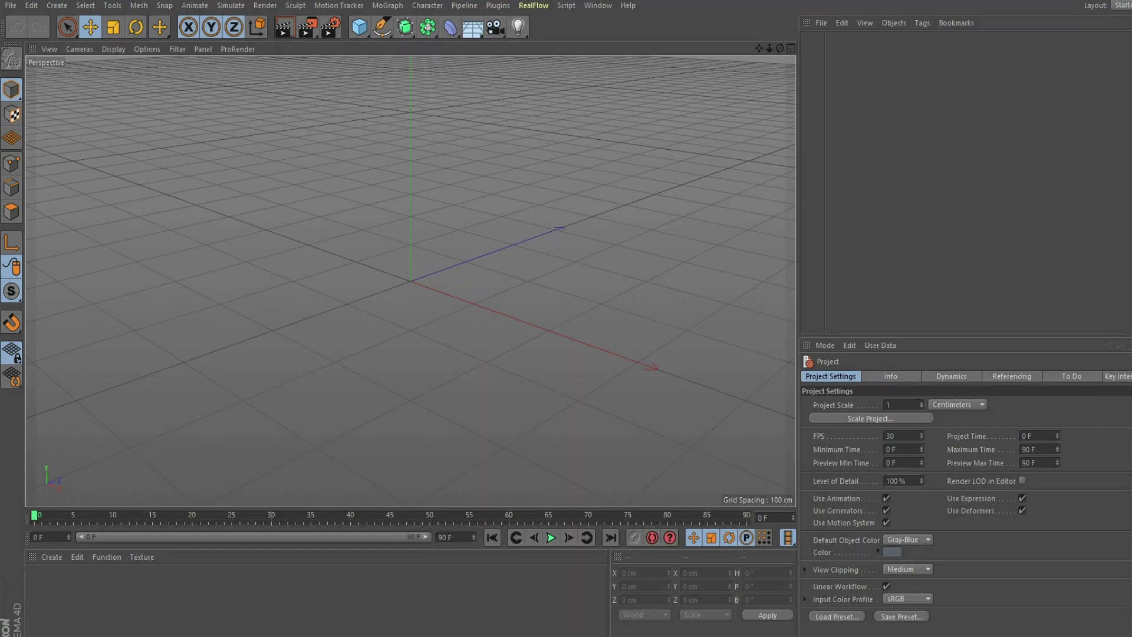
# Add a sphere primitive at the origin and set the perspective view's shading to Gouraud Shading (Lines).
pyautogui.moveTo(780, 48); pyautogui.dragTo(837, 49)
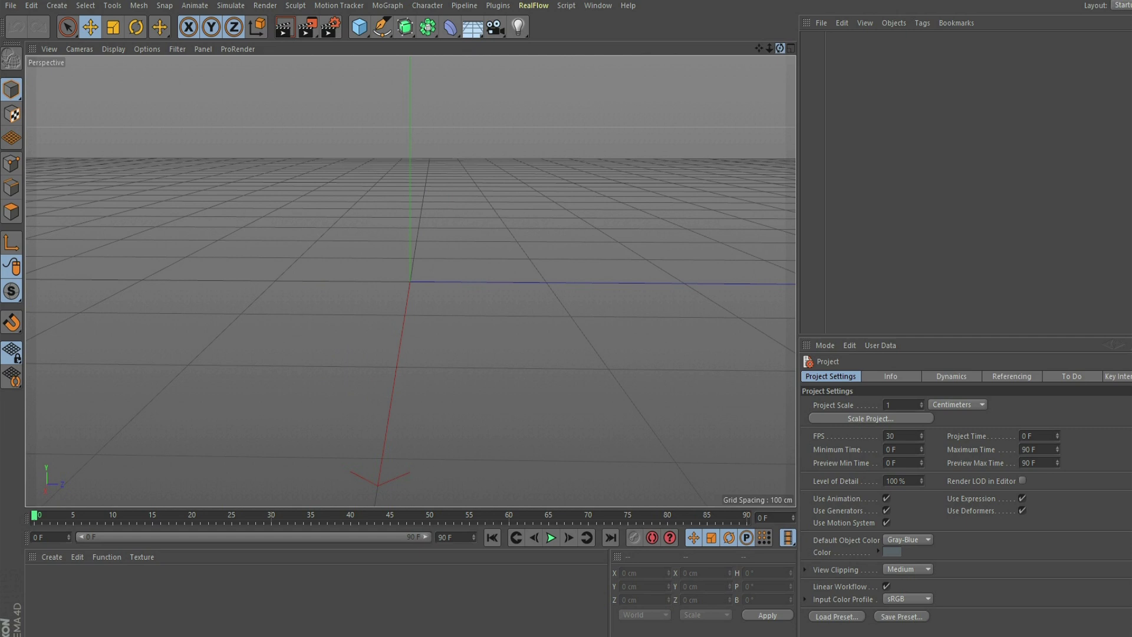
pyautogui.click(359, 27)
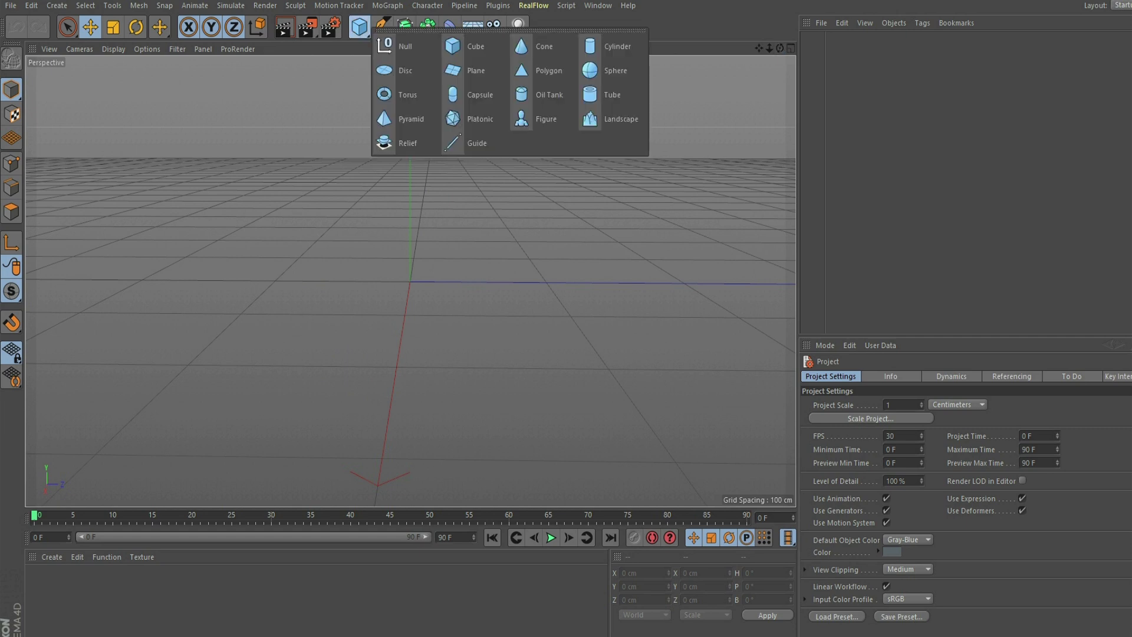
pyautogui.click(613, 71)
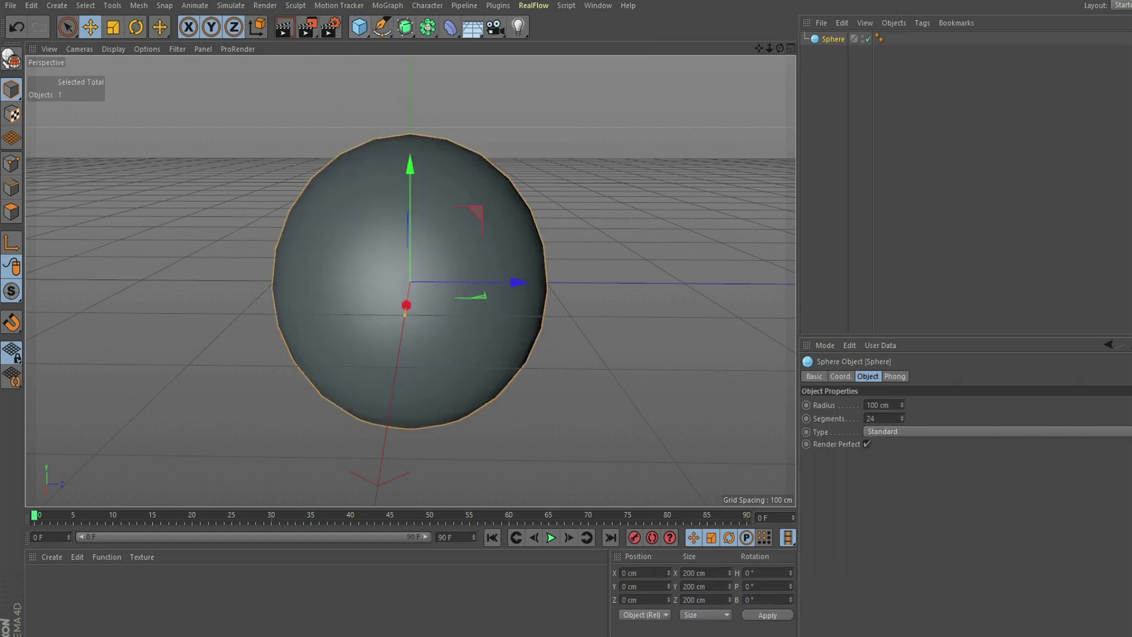
pyautogui.click(113, 49)
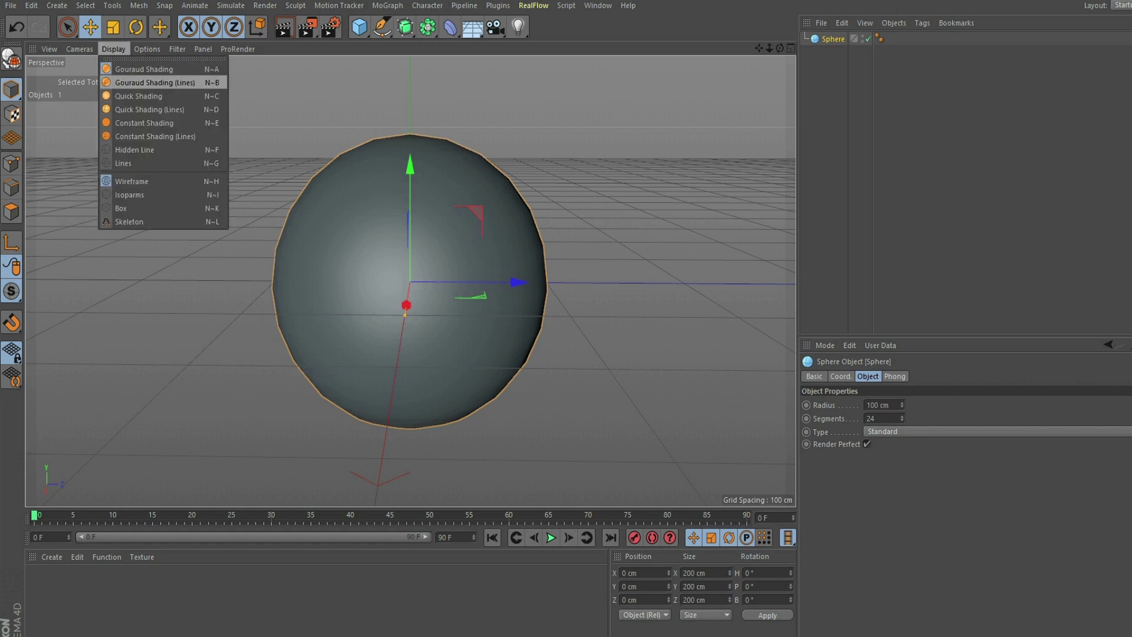
pyautogui.click(155, 82)
pyautogui.moveTo(779, 48); pyautogui.dragTo(786, 48, button='right')
pyautogui.moveTo(779, 48); pyautogui.dragTo(788, 82)
pyautogui.moveTo(779, 48); pyautogui.dragTo(778, 48, button='right')
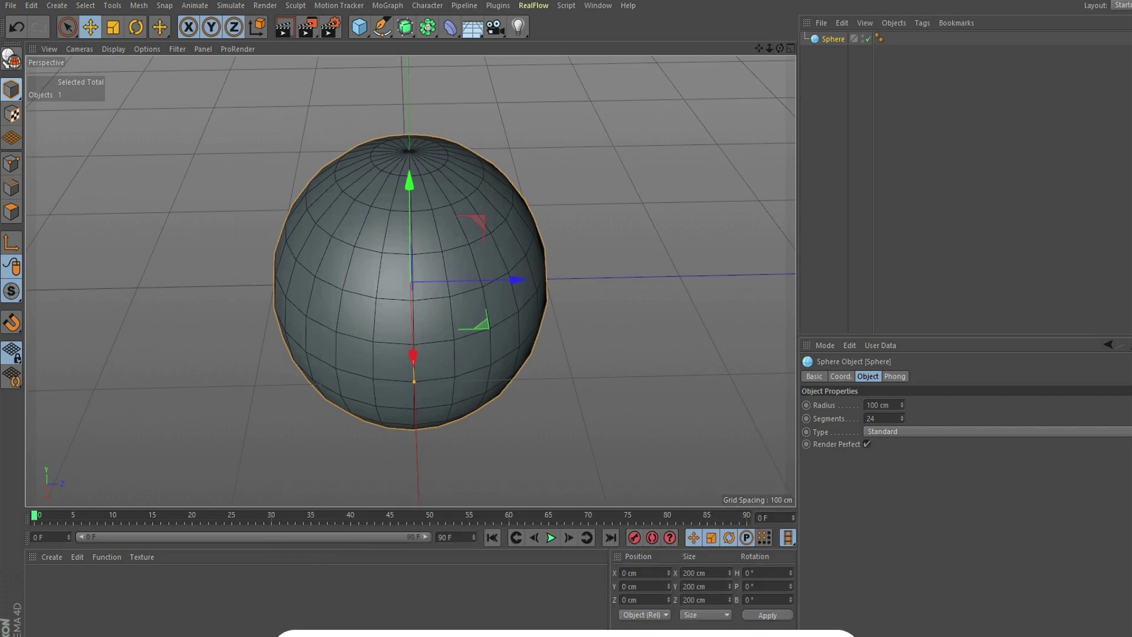
# Flatten the sphere along Y to a height of about 30.6 cm and switch the perspective view to shading without lines.
pyautogui.click(11, 90)
pyautogui.click(60, 133)
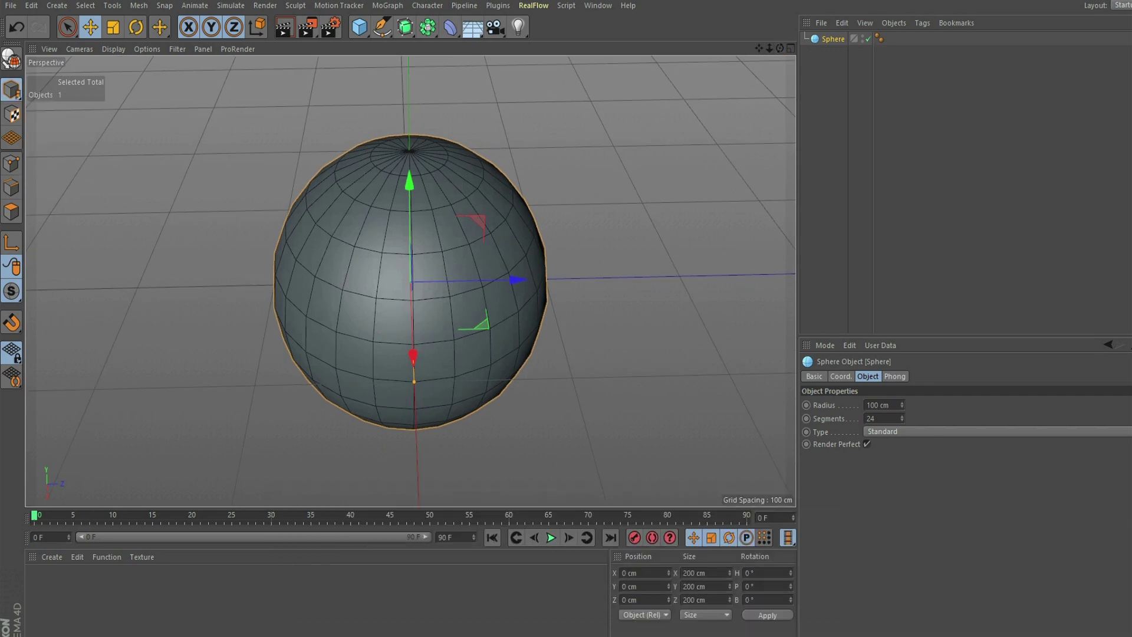
pyautogui.moveTo(779, 48); pyautogui.dragTo(770, 11)
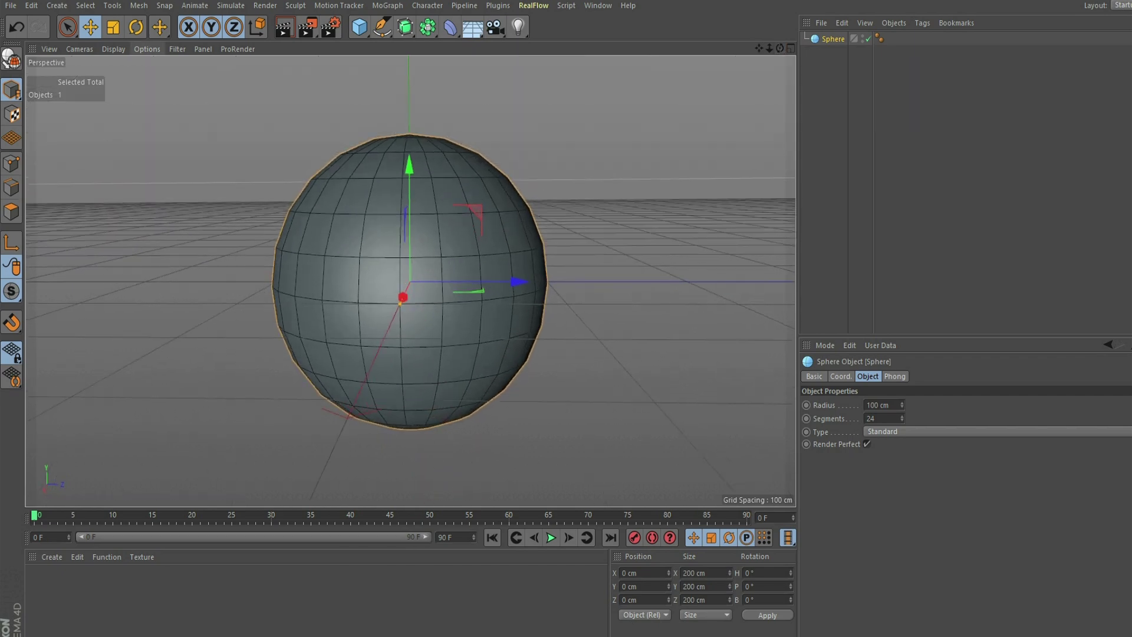
pyautogui.click(113, 27)
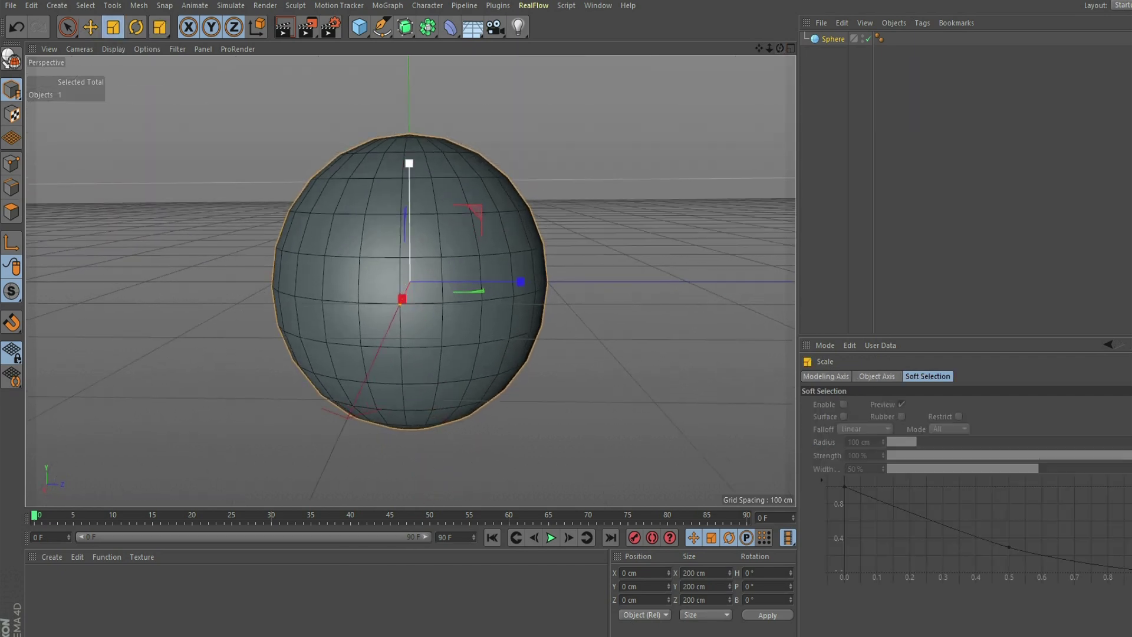
pyautogui.moveTo(409, 164); pyautogui.dragTo(409, 264)
pyautogui.moveTo(779, 48); pyautogui.dragTo(775, 95)
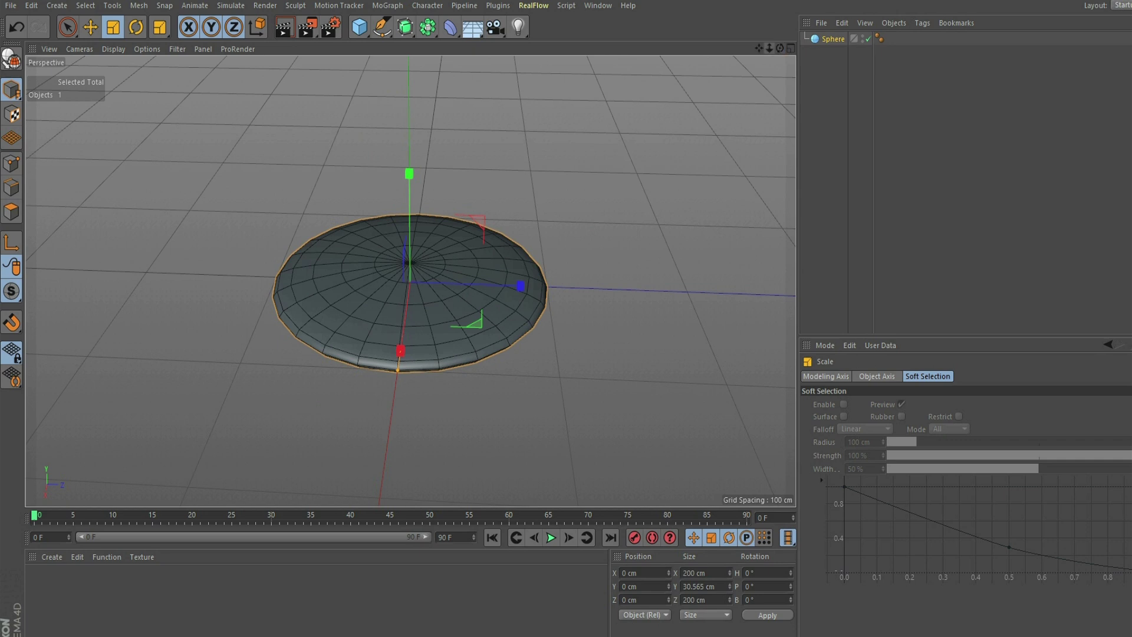
pyautogui.scroll(3, 411, 281)
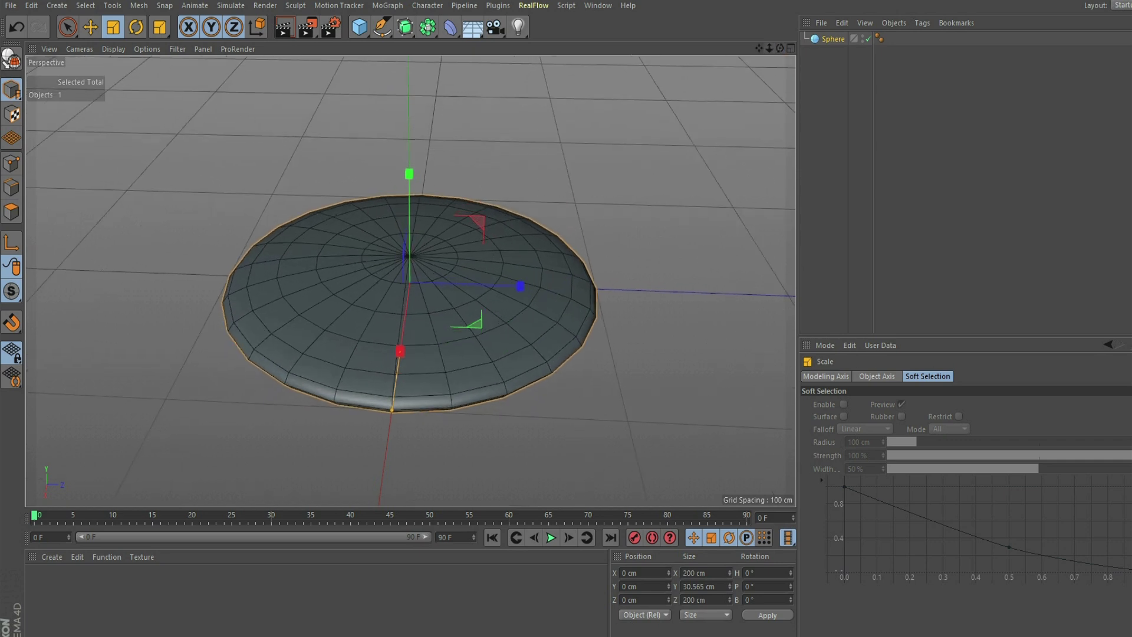
pyautogui.moveTo(779, 49)
pyautogui.mouseDown()
pyautogui.moveTo(780, 11)
pyautogui.moveTo(779, 51)
pyautogui.moveTo(765, 52)
pyautogui.mouseUp()
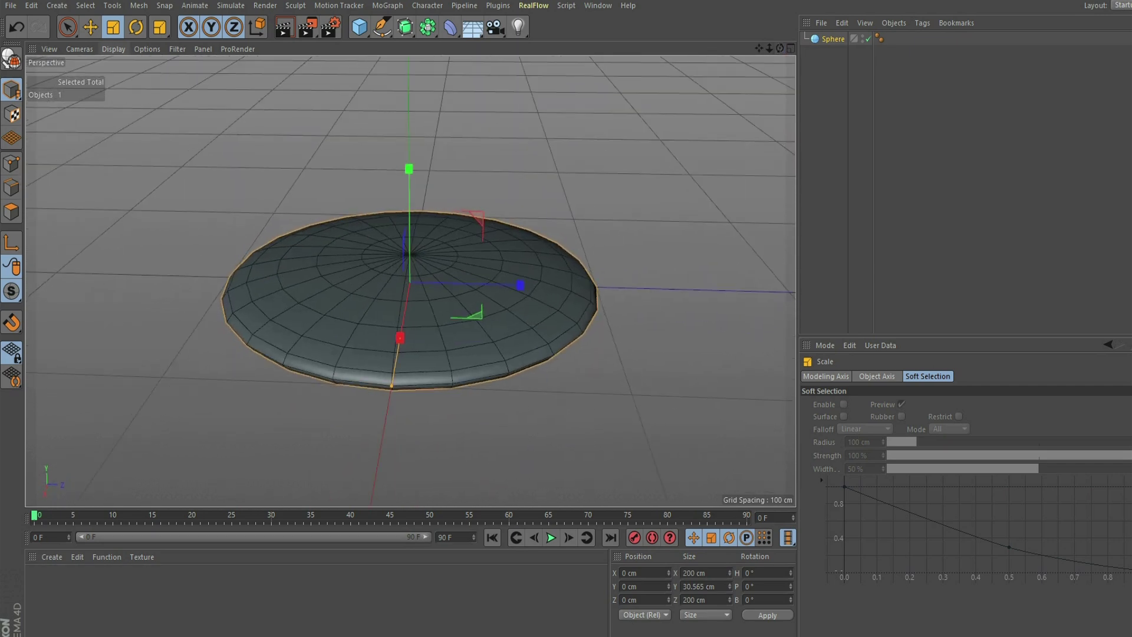
pyautogui.click(113, 49)
pyautogui.click(139, 97)
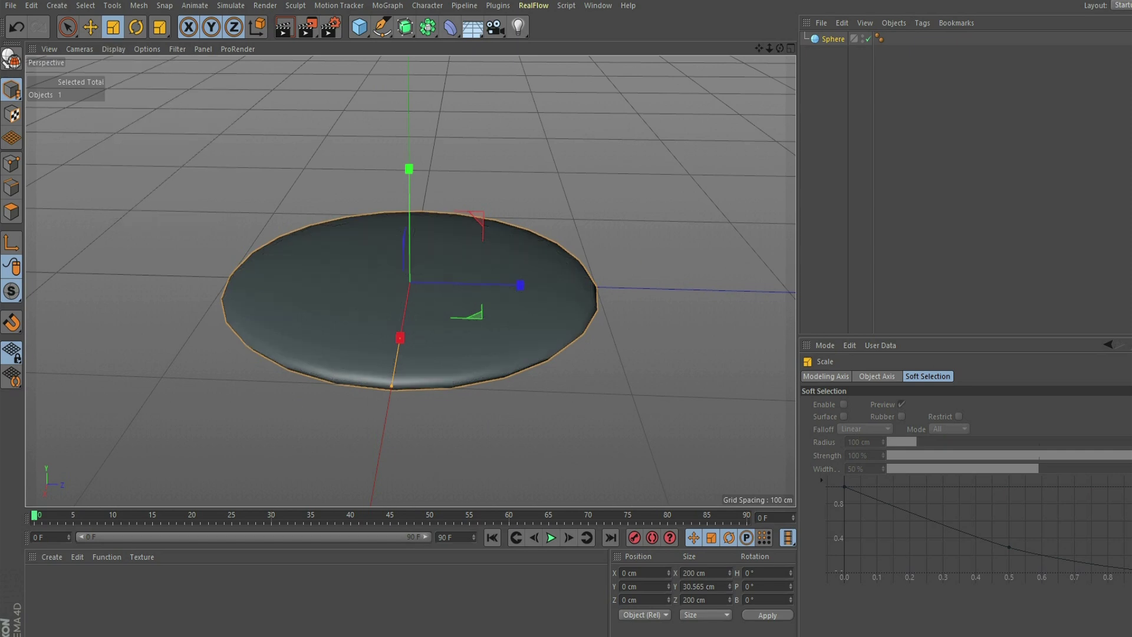
# Create a material with a Gradient shader of type 2D - V as its color texture.
pyautogui.doubleClick(112, 589)
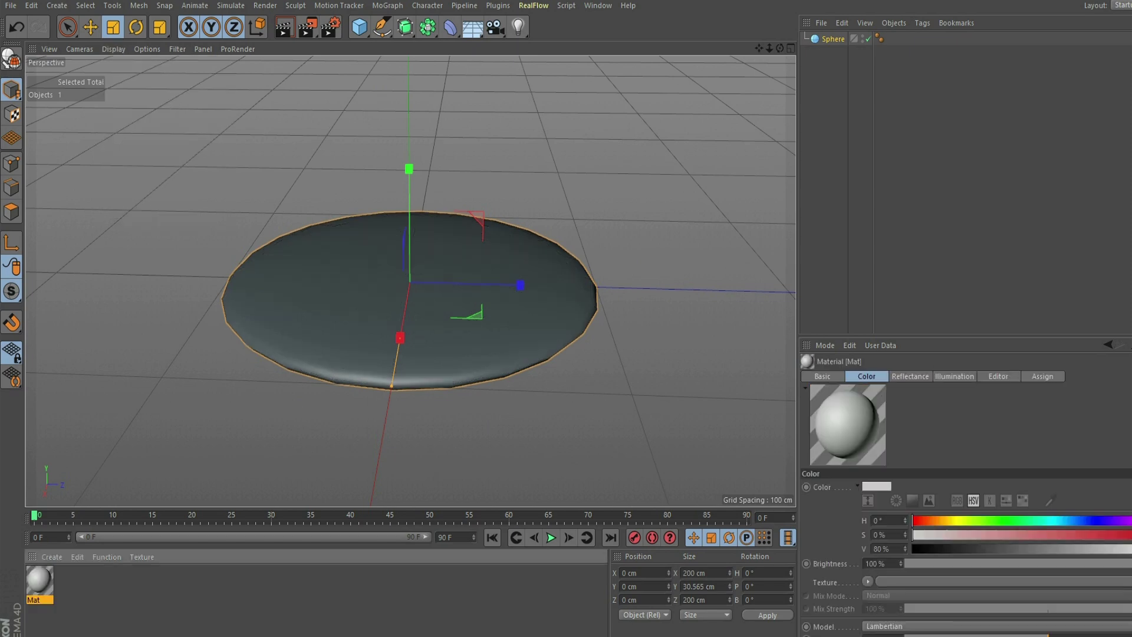
pyautogui.doubleClick(39, 581)
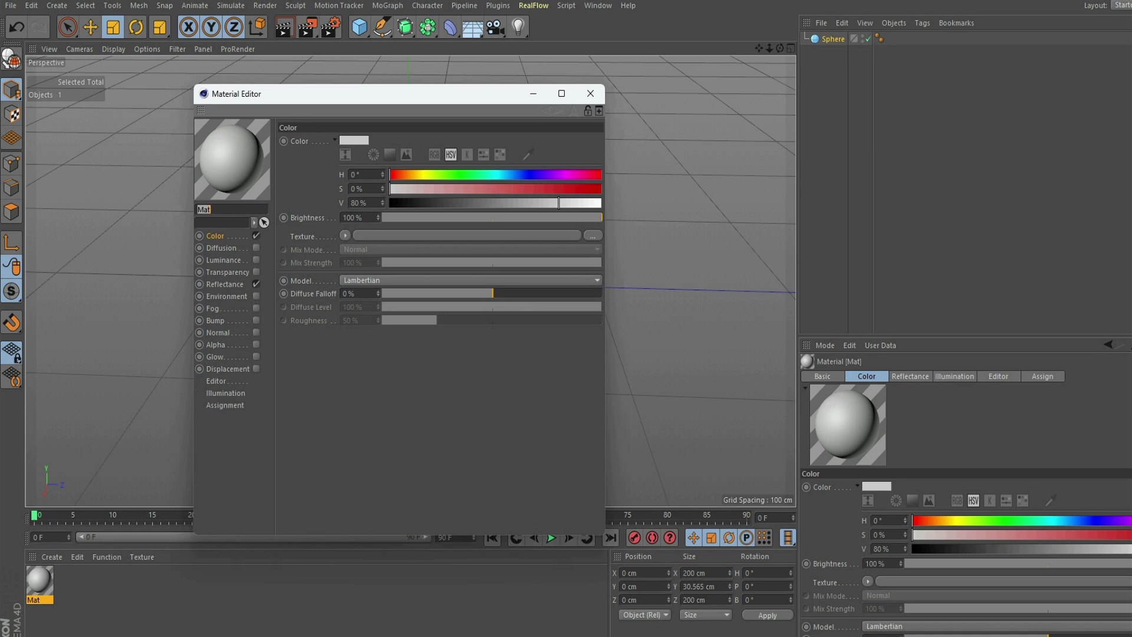
pyautogui.click(345, 235)
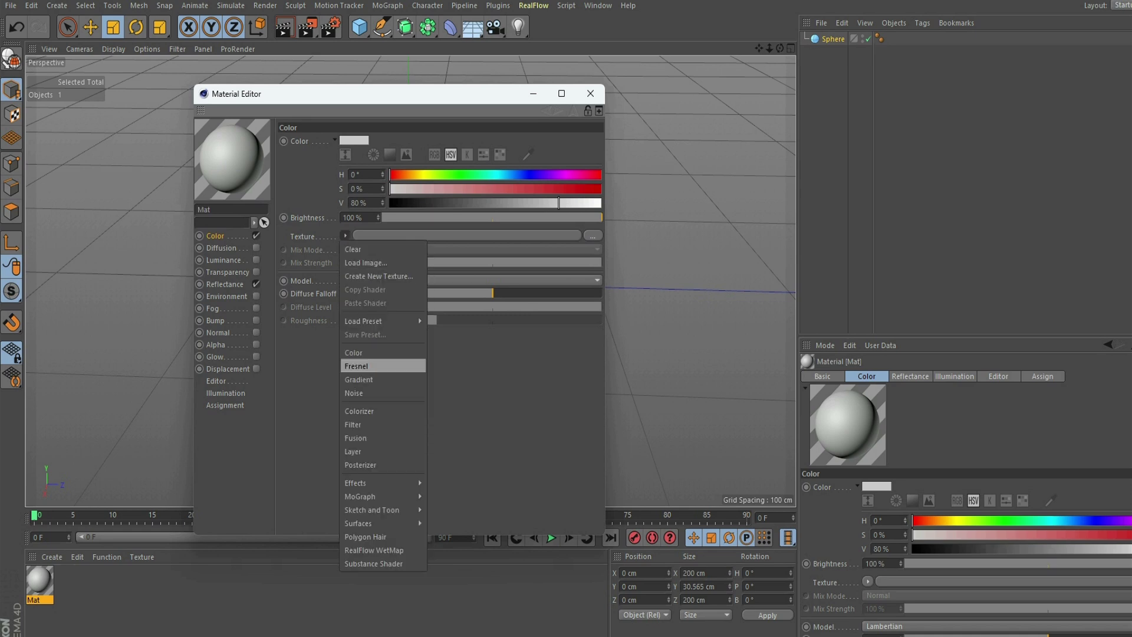
pyautogui.click(357, 379)
pyautogui.click(467, 235)
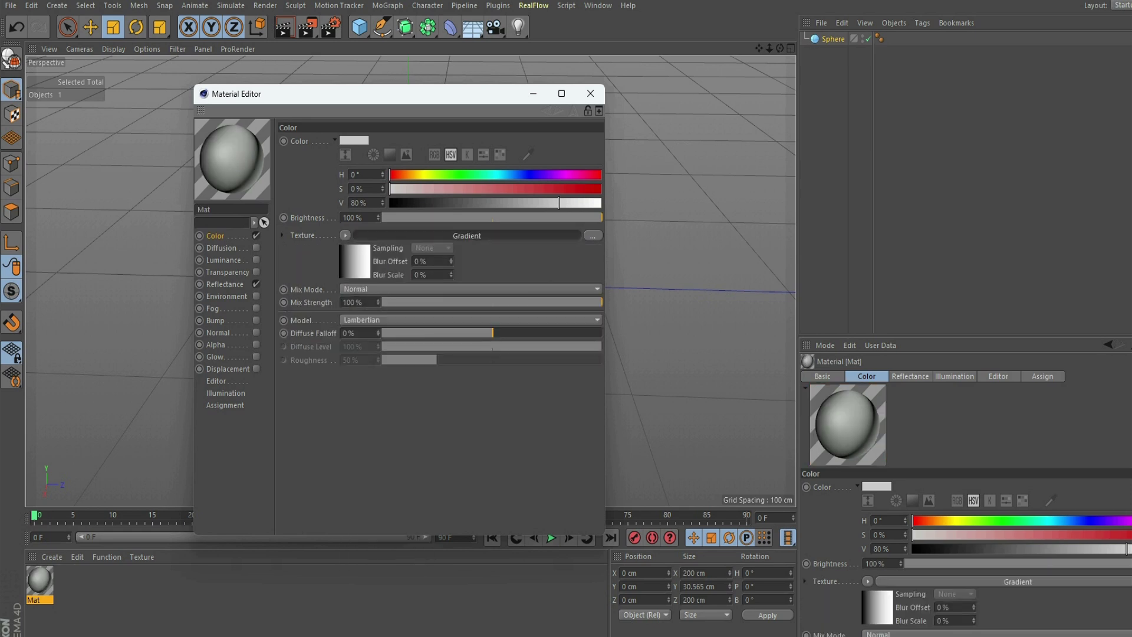
pyautogui.click(466, 256)
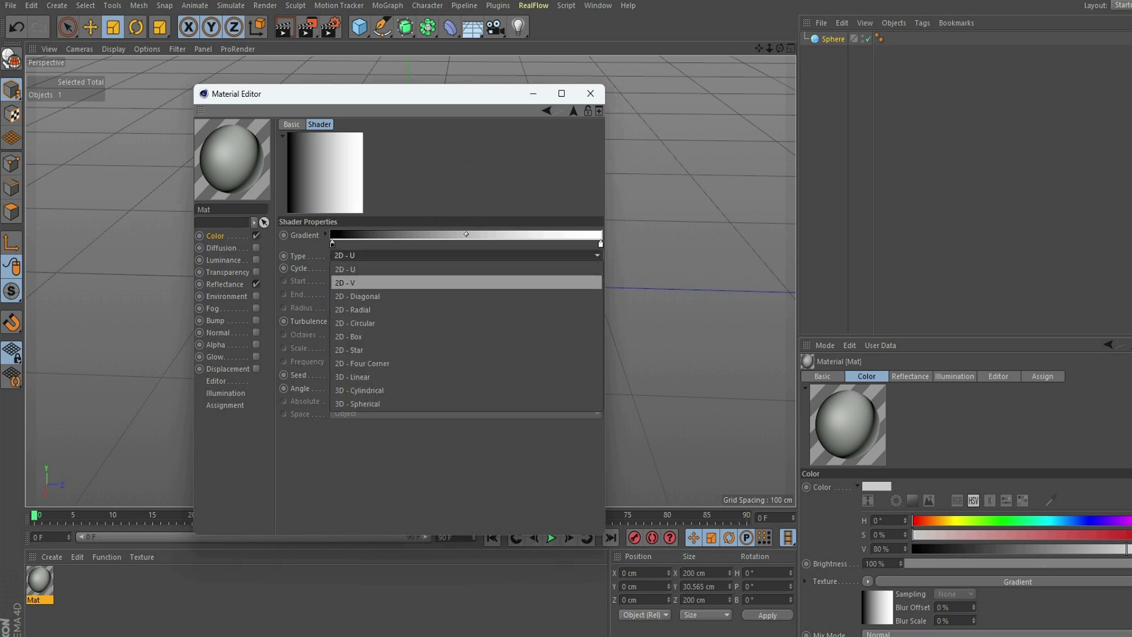
pyautogui.click(353, 277)
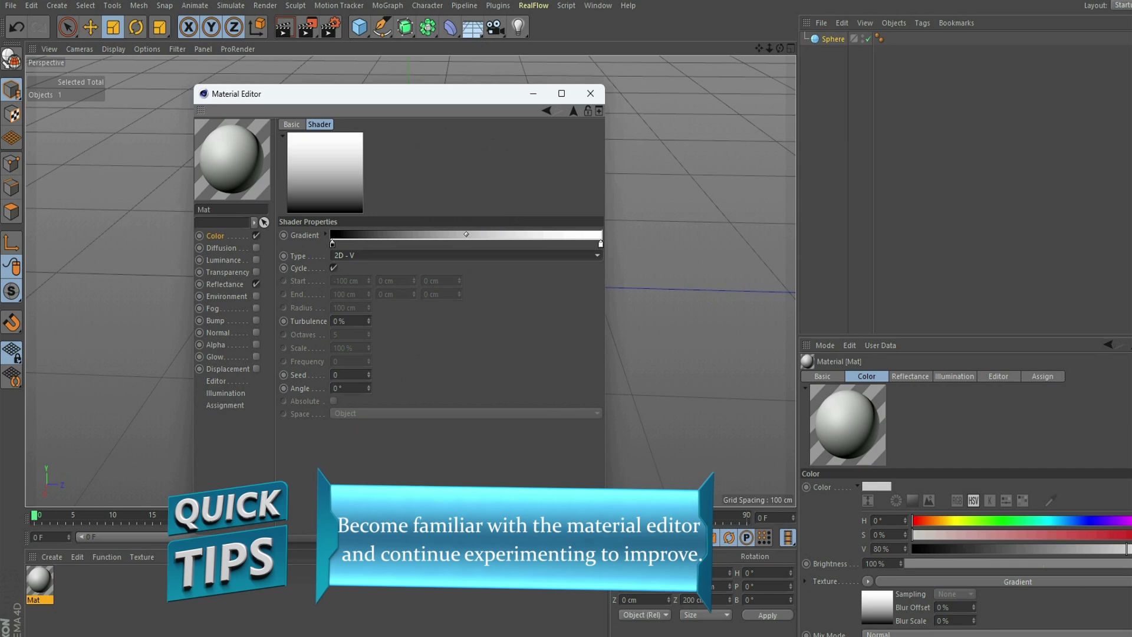
# Apply the gradient material to the flattened sphere and check the shading from the side.
pyautogui.moveTo(365, 93); pyautogui.dragTo(585, 349)
pyautogui.moveTo(40, 580); pyautogui.dragTo(394, 333)
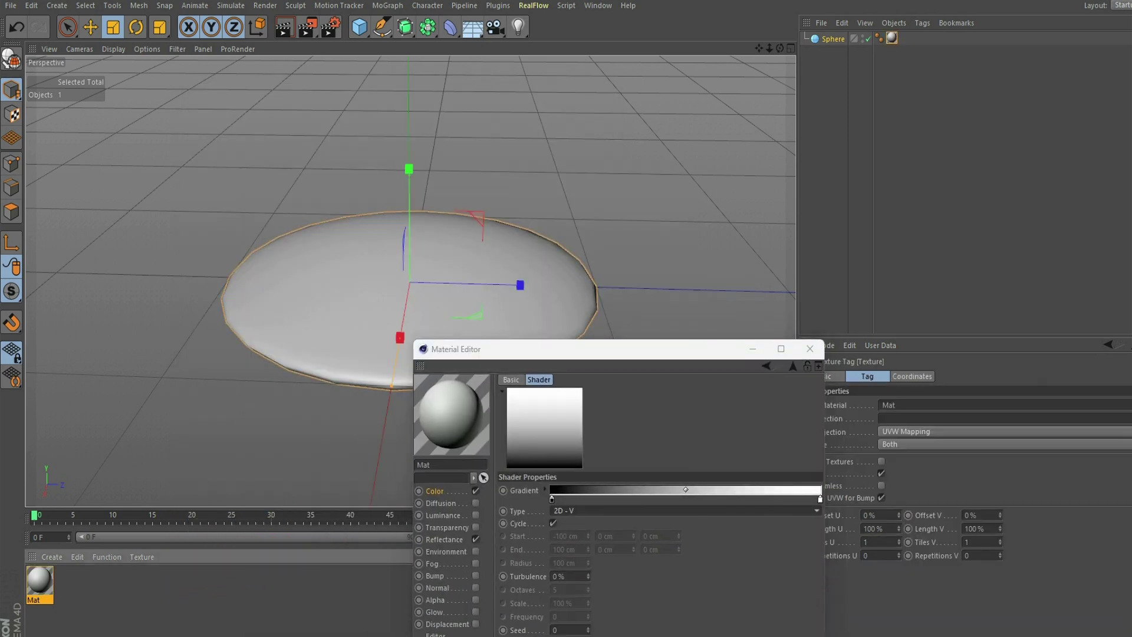
pyautogui.moveTo(779, 49)
pyautogui.mouseDown()
pyautogui.moveTo(789, 11)
pyautogui.moveTo(793, 41)
pyautogui.mouseUp()
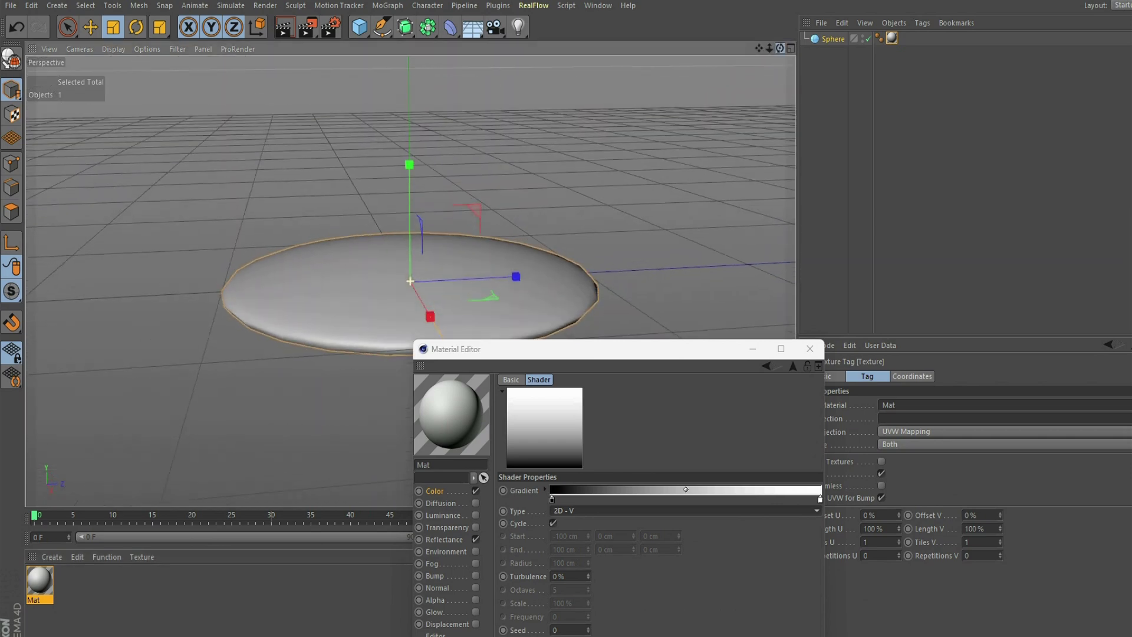
pyautogui.click(817, 40)
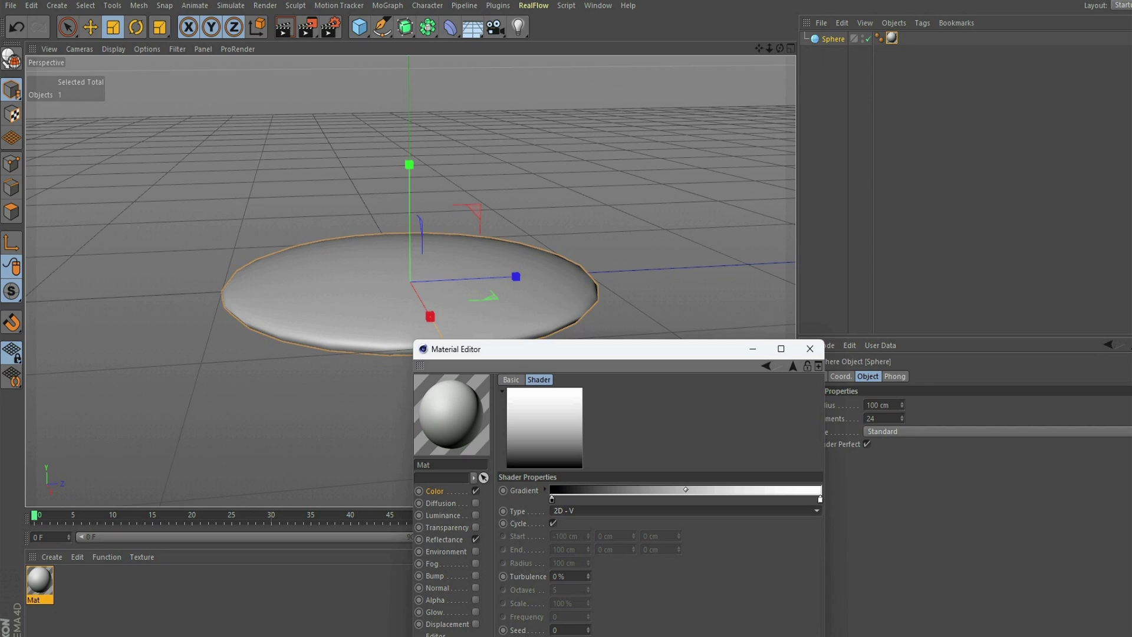
pyautogui.moveTo(779, 48)
pyautogui.mouseDown()
pyautogui.moveTo(779, 94)
pyautogui.moveTo(778, 3)
pyautogui.moveTo(780, 49)
pyautogui.mouseUp()
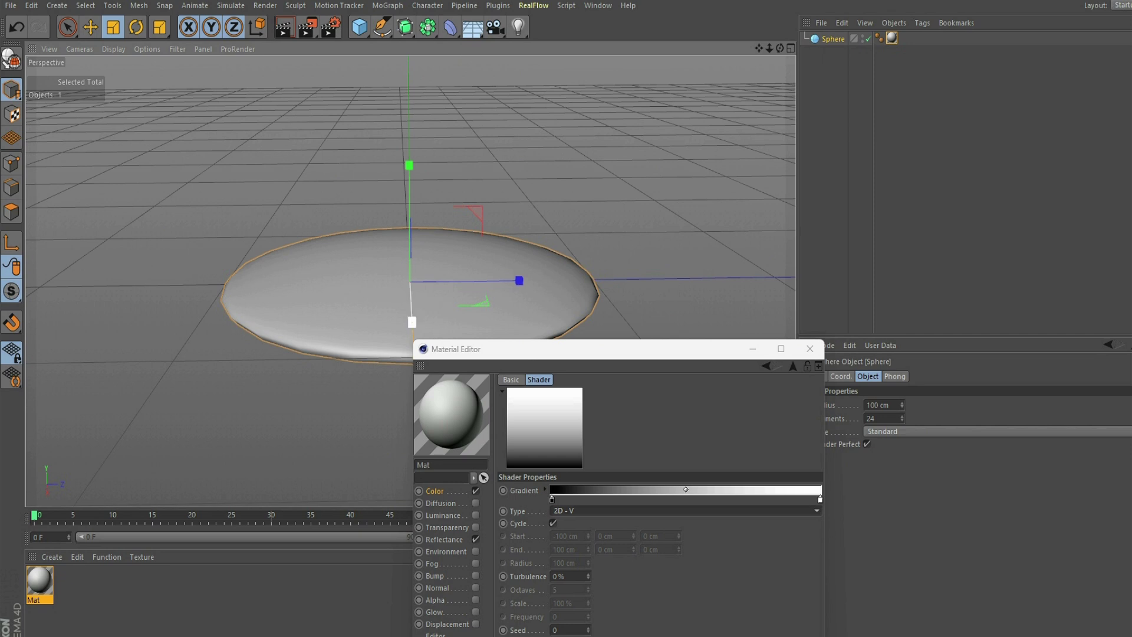
pyautogui.moveTo(779, 48); pyautogui.dragTo(780, 24)
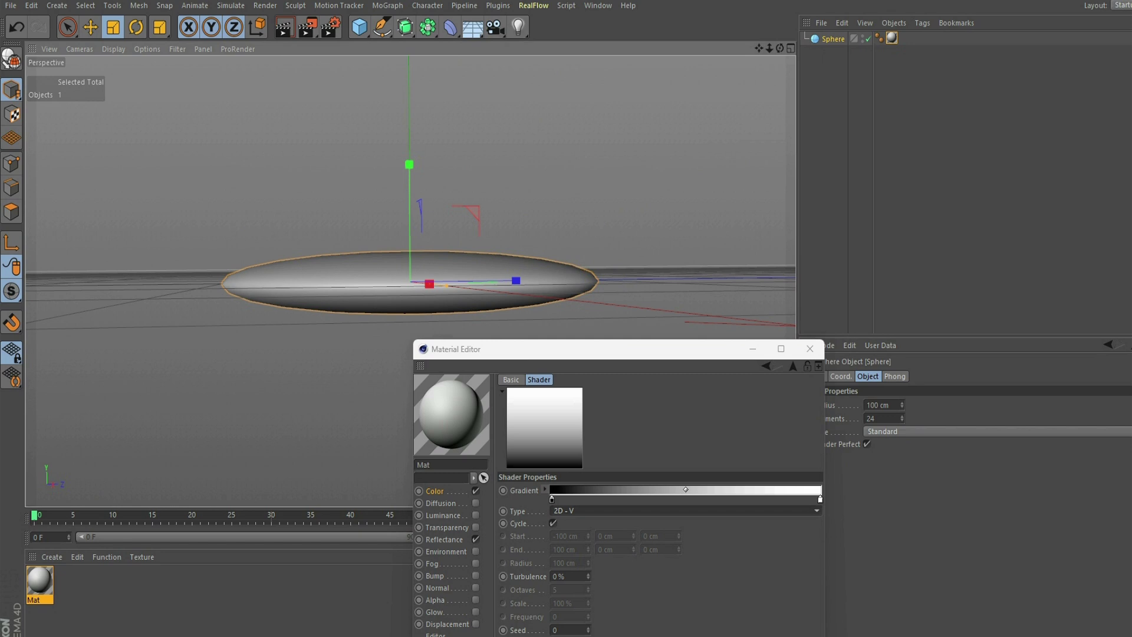
# Invert the knots of the material's color gradient, check the sphere from above, and close the Material Editor.
pyautogui.rightClick(545, 489)
pyautogui.press('Escape')
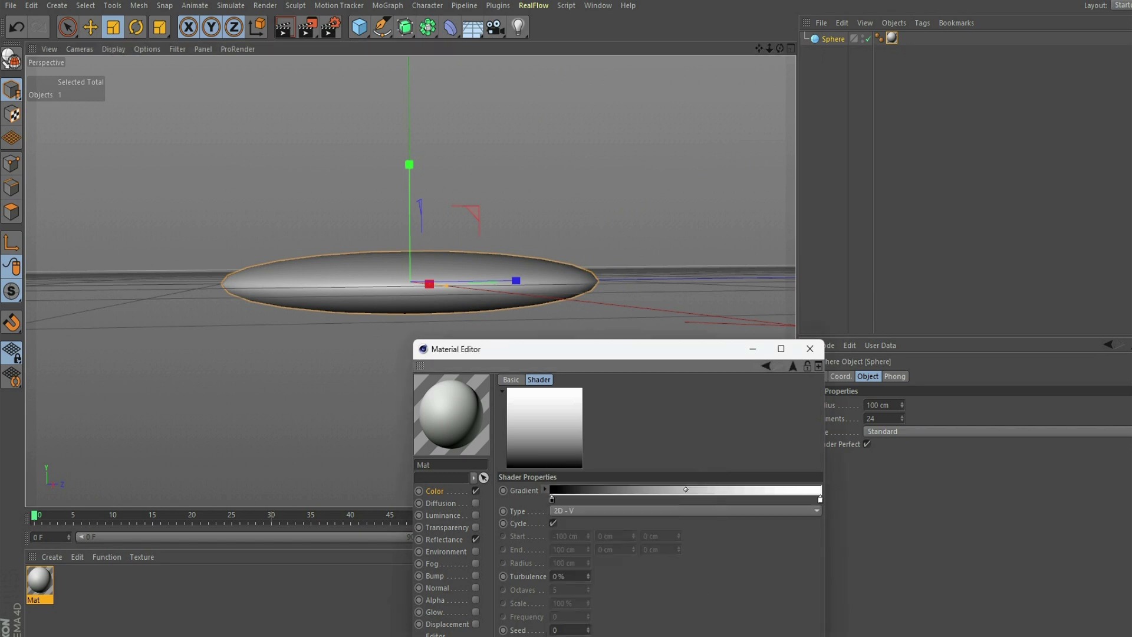
pyautogui.click(545, 489)
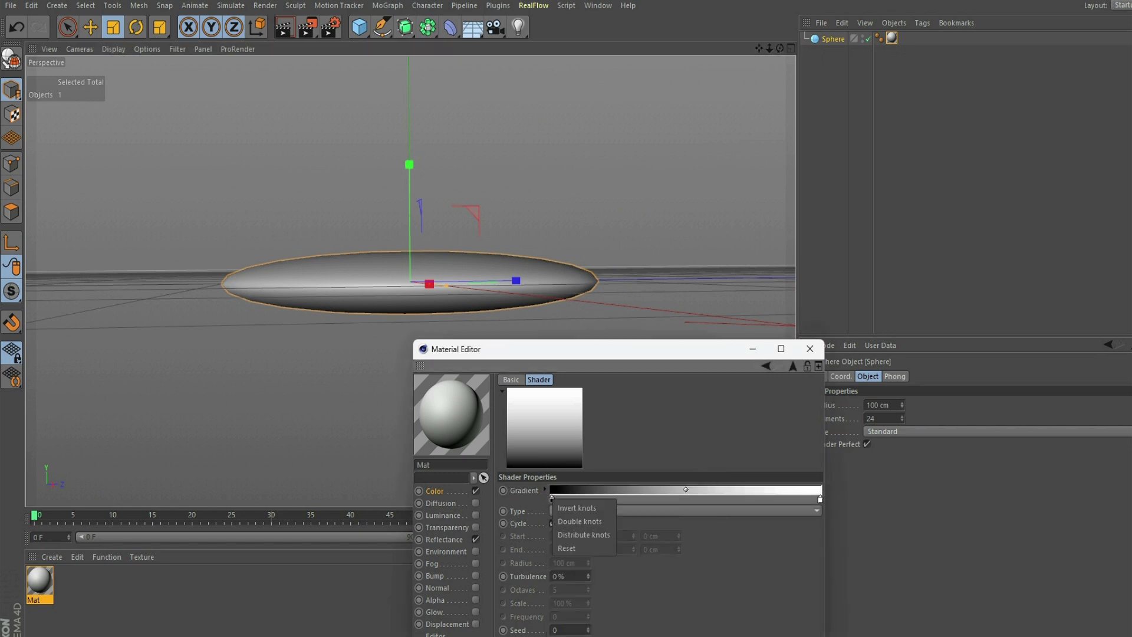
pyautogui.click(575, 502)
pyautogui.moveTo(779, 49); pyautogui.dragTo(780, 106)
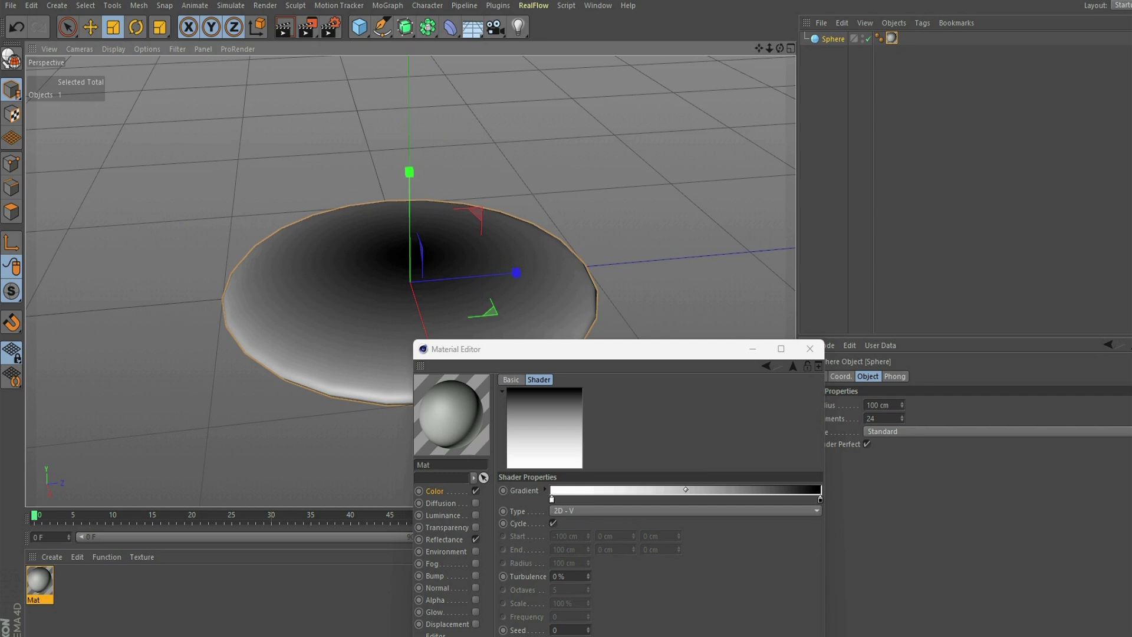
pyautogui.keyDown('alt'); pyautogui.moveTo(425, 195); pyautogui.dragTo(383, 156); pyautogui.keyUp('alt')
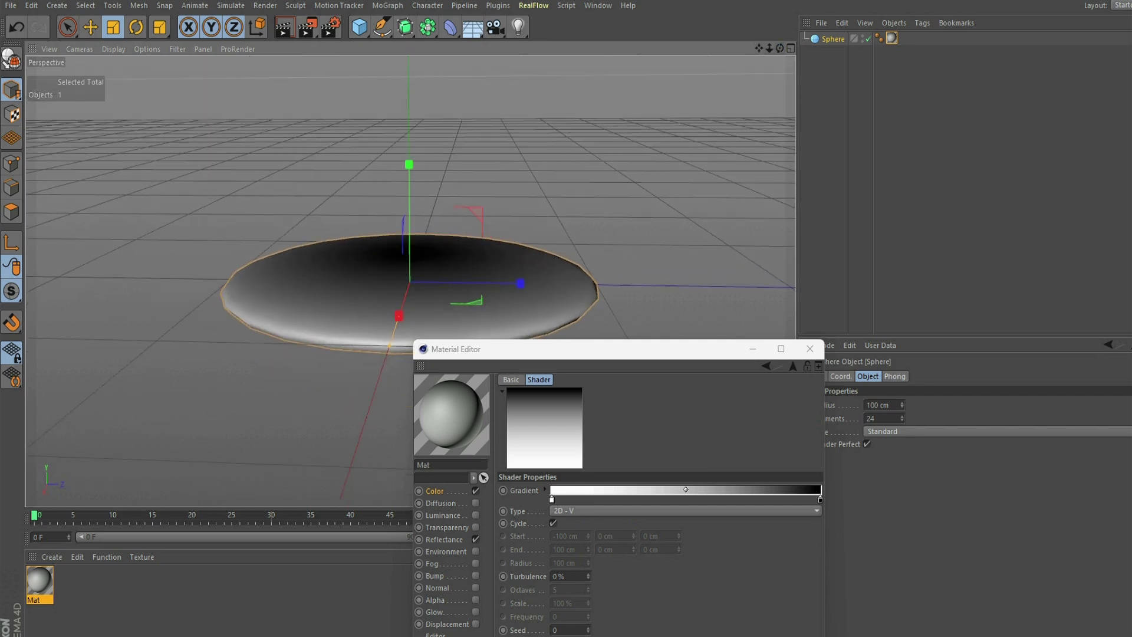
pyautogui.keyDown('alt'); pyautogui.moveTo(410, 282); pyautogui.dragTo(460, 271, button='right'); pyautogui.keyUp('alt')
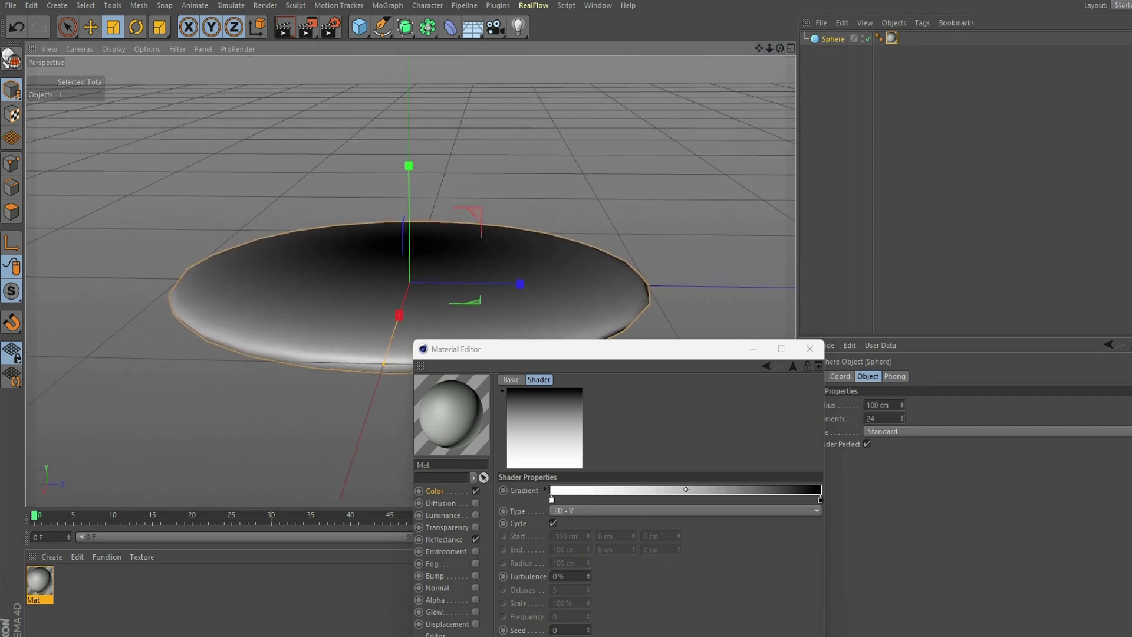
pyautogui.click(809, 348)
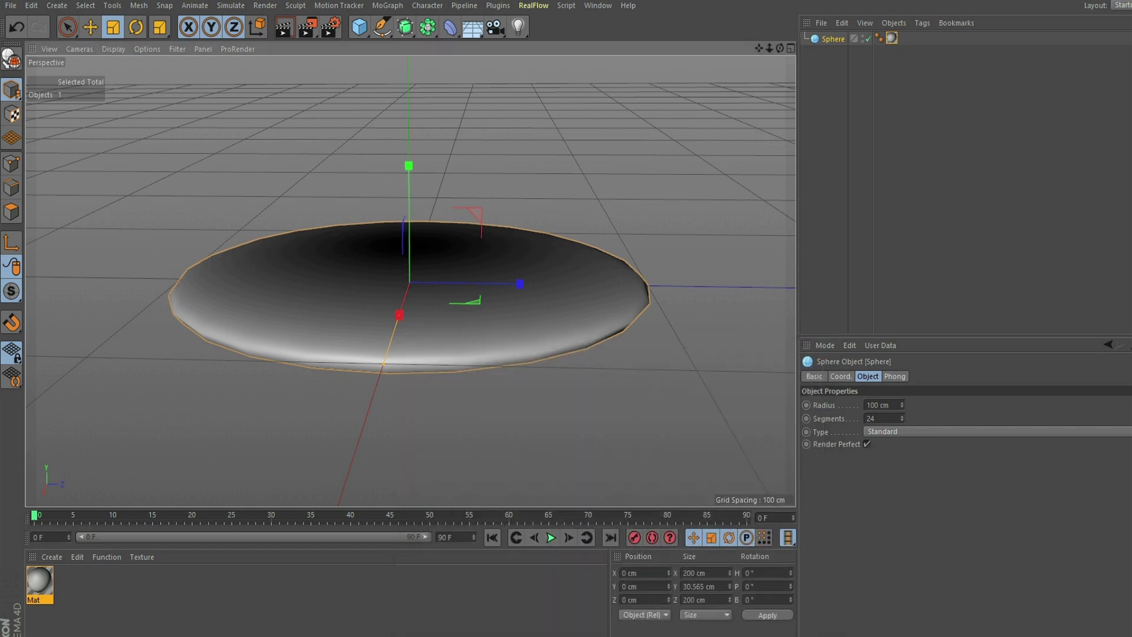
# Show all four views and load Pancake-12.jpg from the LANDSCAPE folder as the Front view's background image.
pyautogui.click(790, 47)
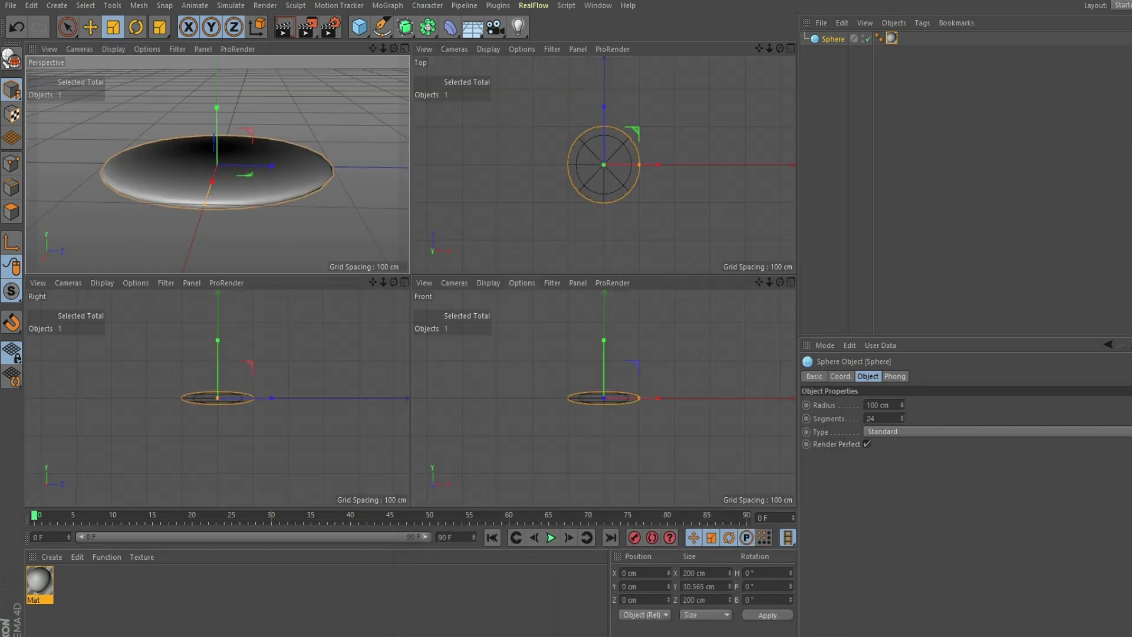
pyautogui.click(521, 282)
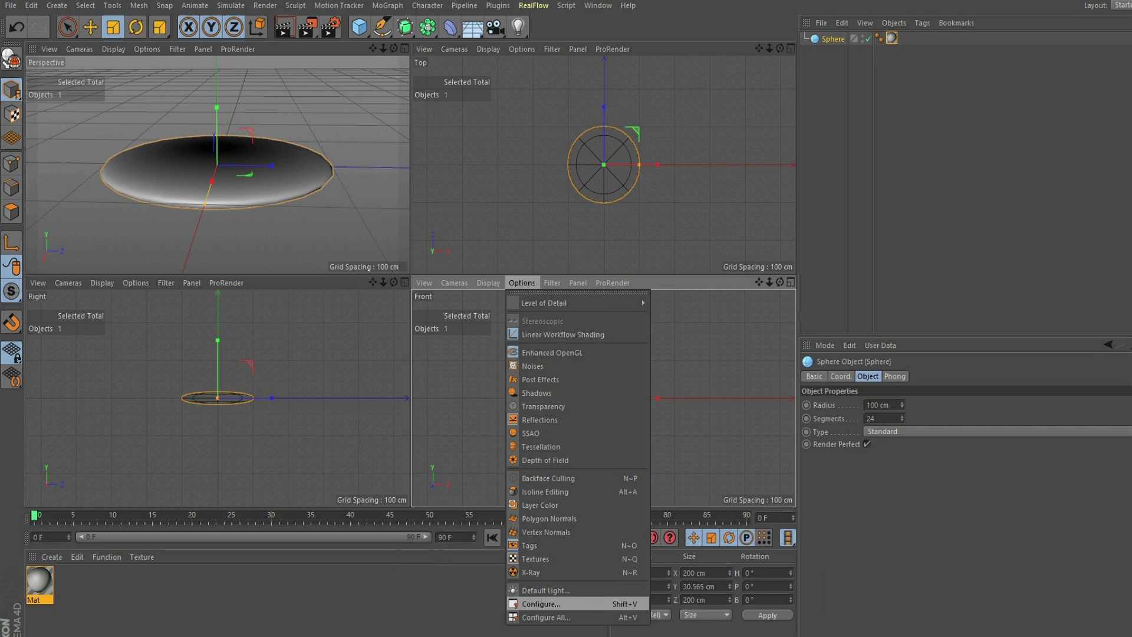
pyautogui.click(541, 603)
pyautogui.click(1028, 376)
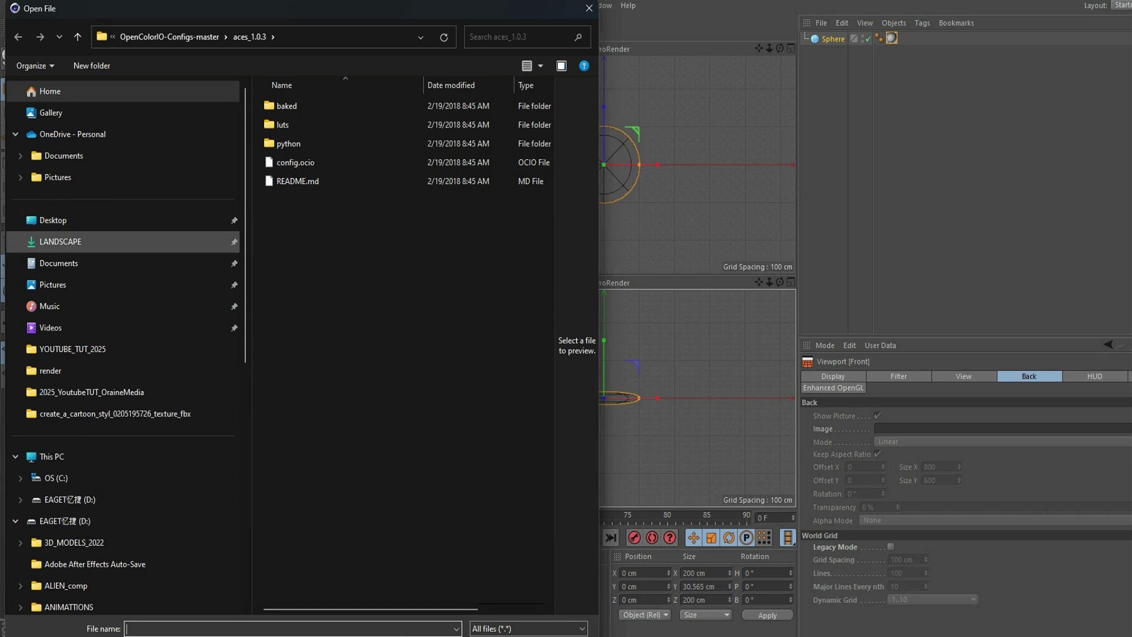
pyautogui.click(60, 241)
pyautogui.scroll(-8, 400, 342)
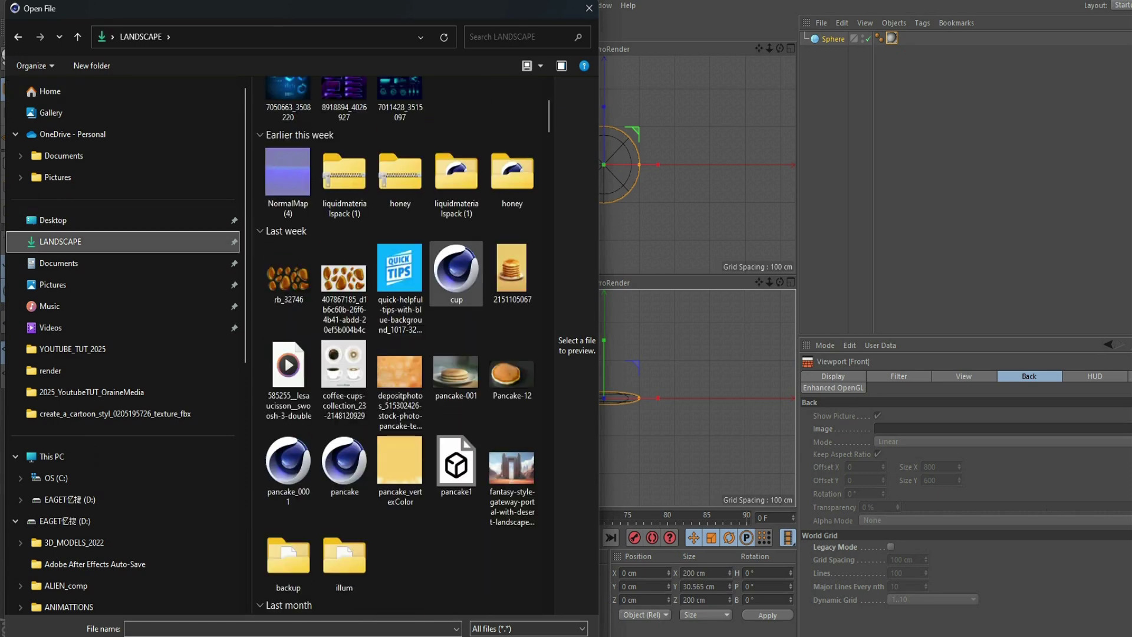
pyautogui.doubleClick(510, 106)
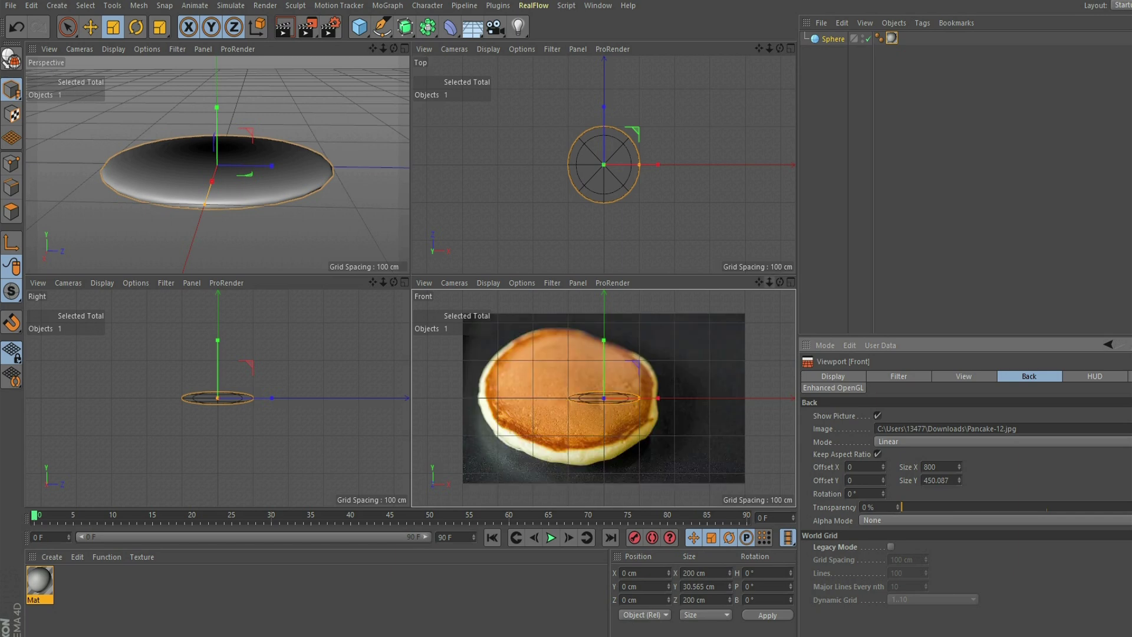
pyautogui.click(383, 49)
pyautogui.moveTo(383, 48); pyautogui.dragTo(401, 48)
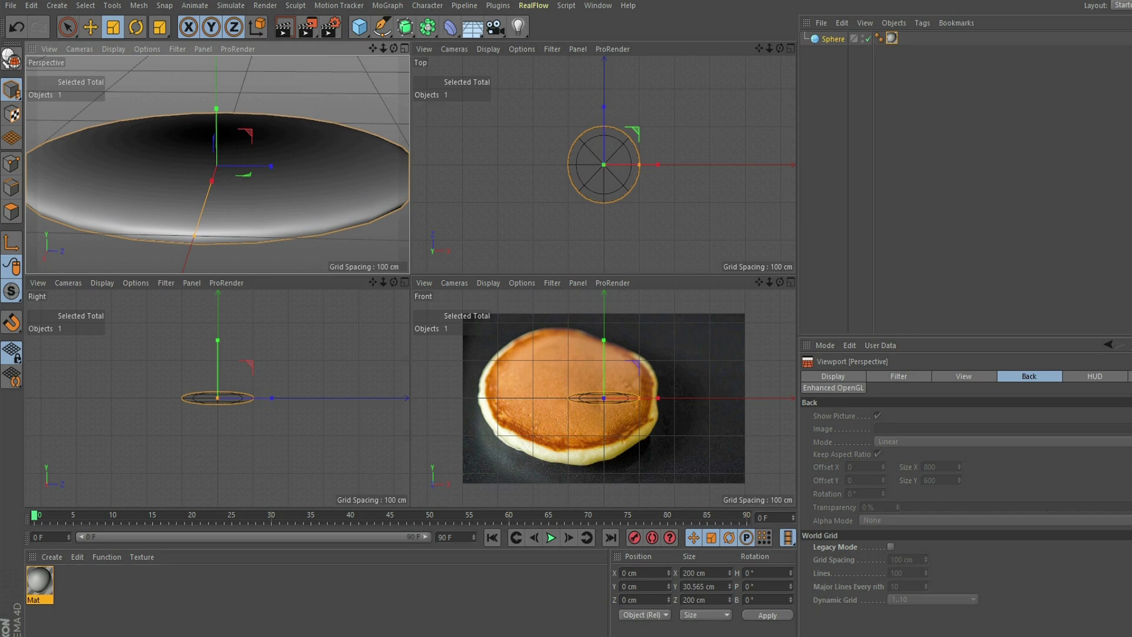
# Enlarge the Front view with the pancake photo and open the Mat material's Gradient shader settings beside it.
pyautogui.click(405, 48)
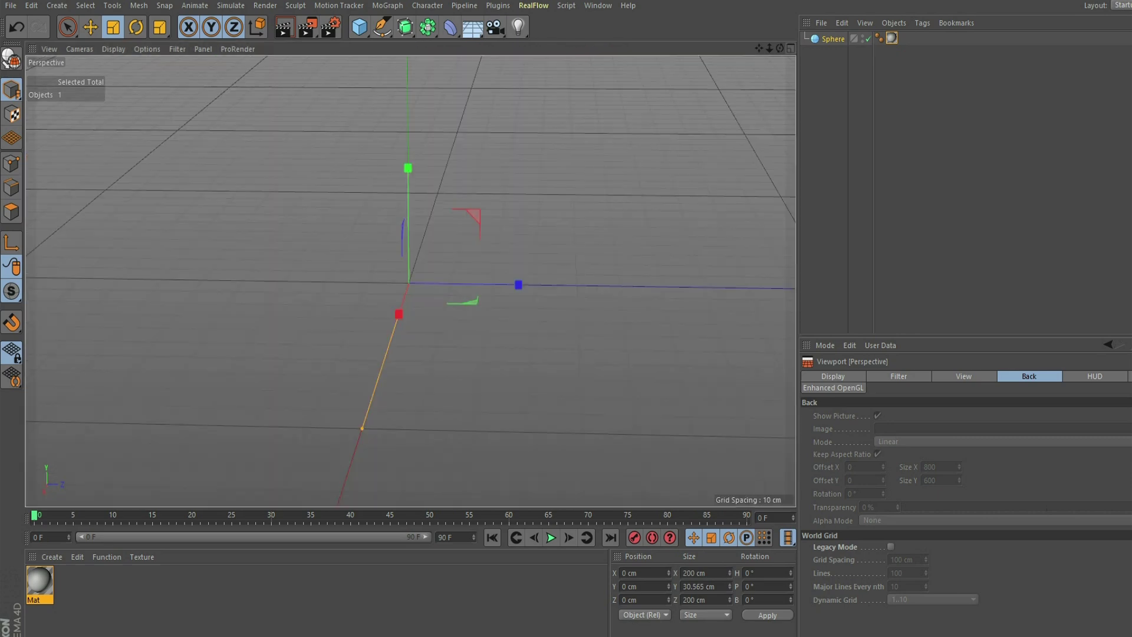
pyautogui.click(790, 48)
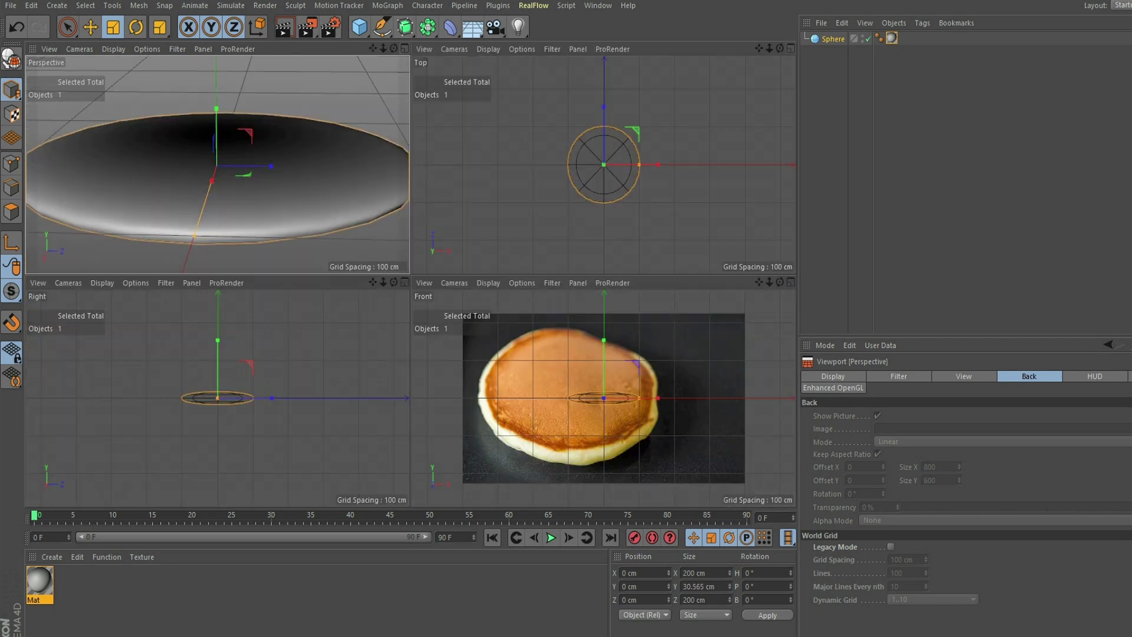
pyautogui.doubleClick(40, 580)
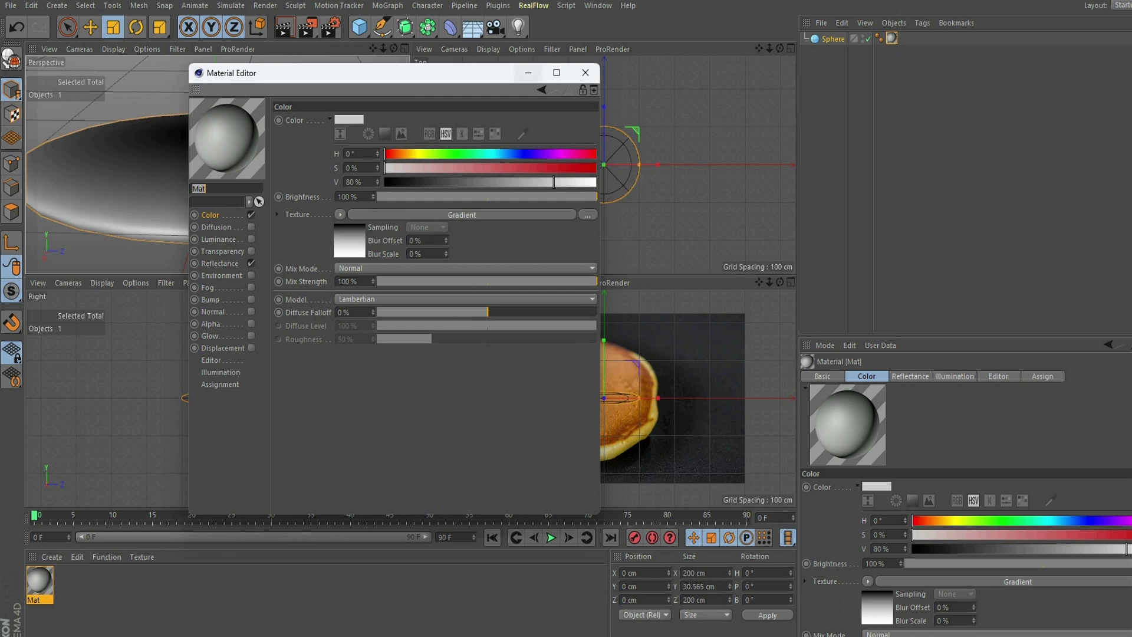
pyautogui.moveTo(354, 72); pyautogui.dragTo(190, 165)
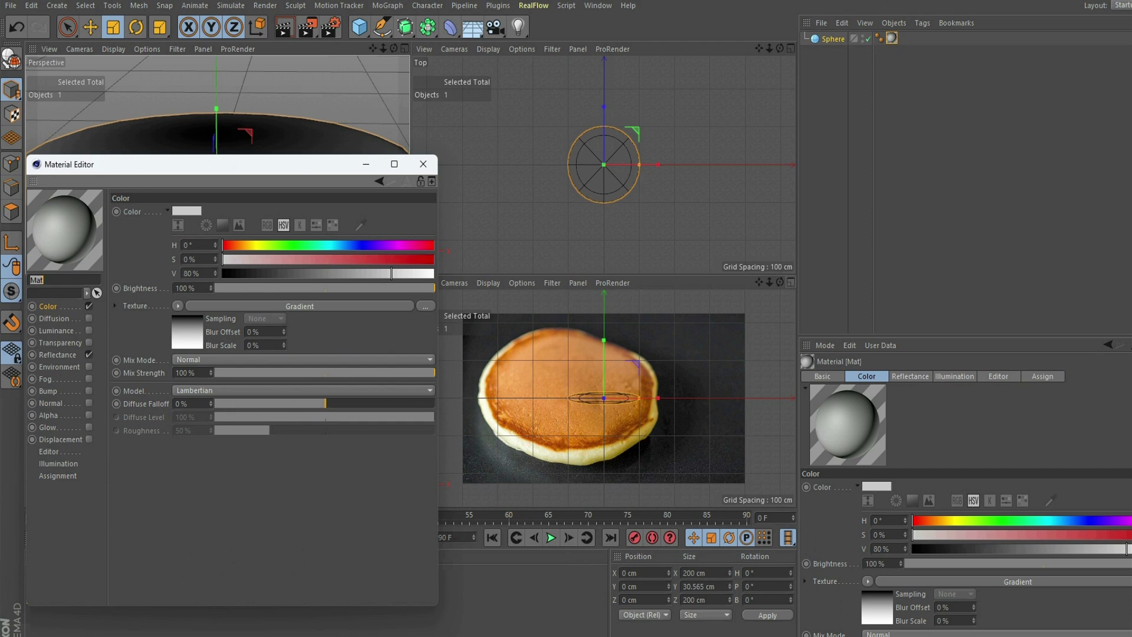
pyautogui.click(790, 283)
pyautogui.moveTo(191, 164); pyautogui.dragTo(724, 136)
pyautogui.click(832, 278)
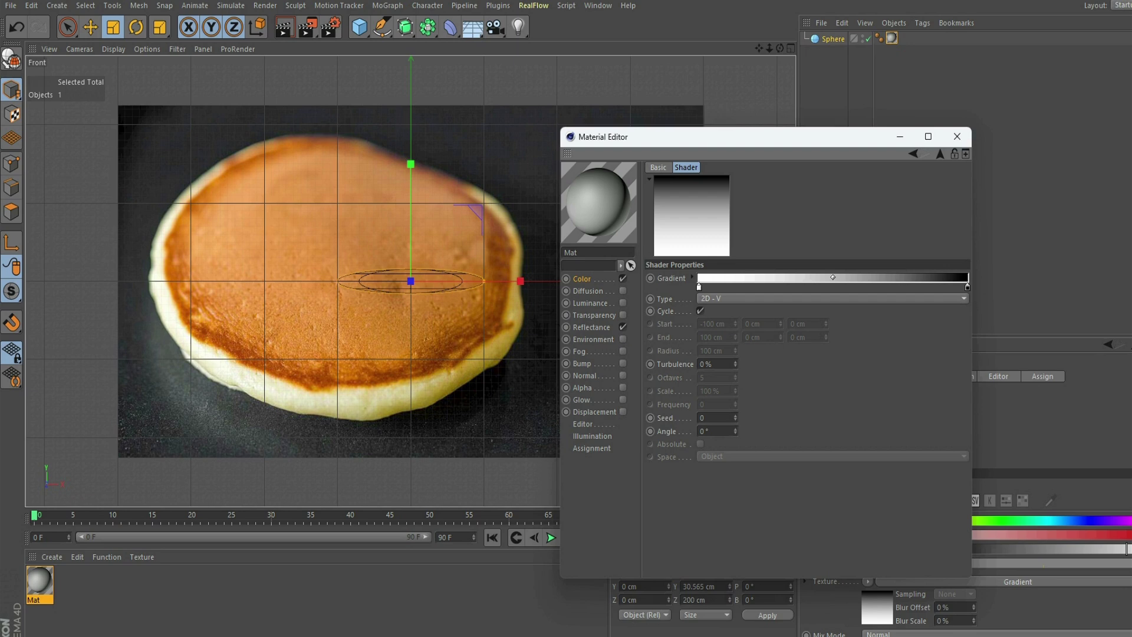
# Recolor the gradient's black knot with the light orange-brown sampled from the top surface of the pancake photo.
pyautogui.doubleClick(966, 287)
pyautogui.click(1057, 267)
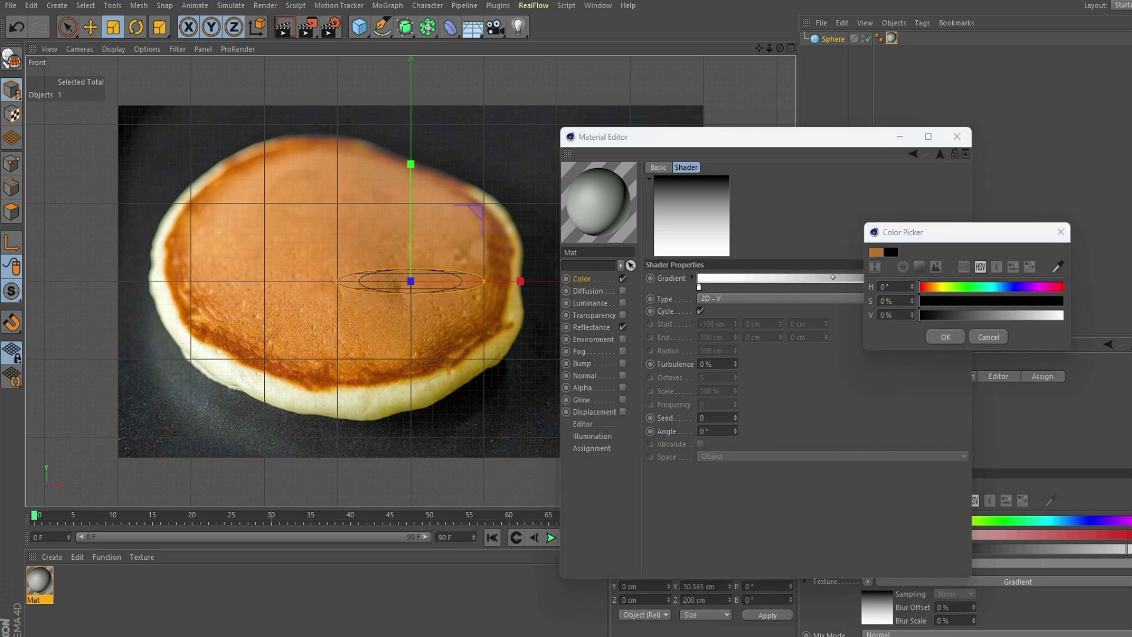
pyautogui.click(336, 224)
pyautogui.click(945, 336)
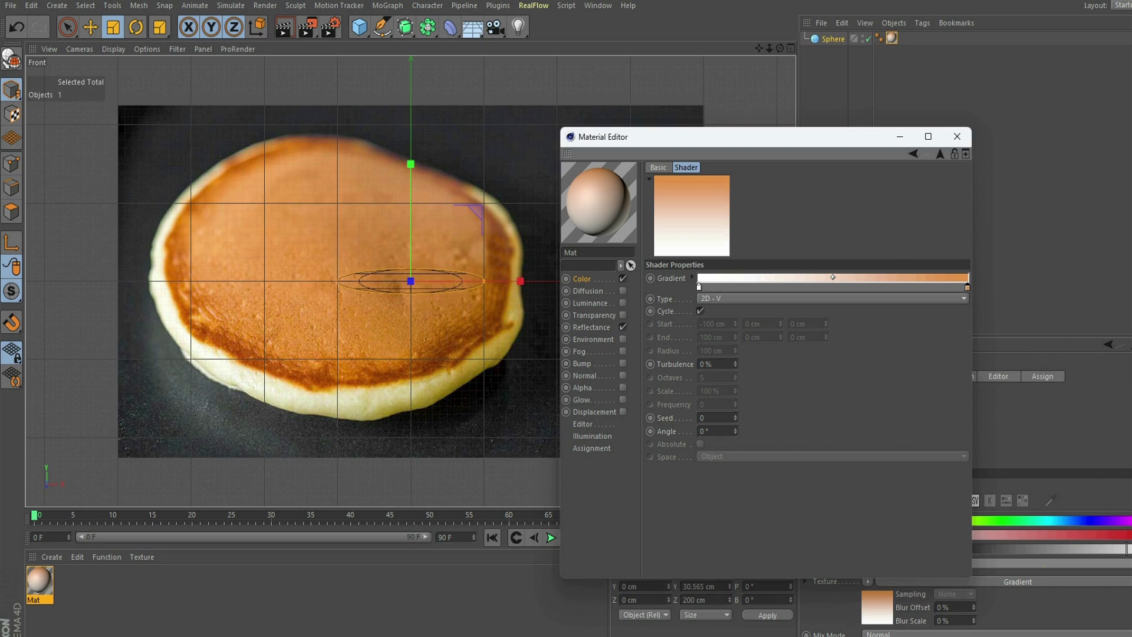
# Add a gradient knot near the orange end and color it dark brown, sampled from the pancake photo's browned rim.
pyautogui.click(910, 287)
pyautogui.rightClick(910, 288)
pyautogui.doubleClick(910, 287)
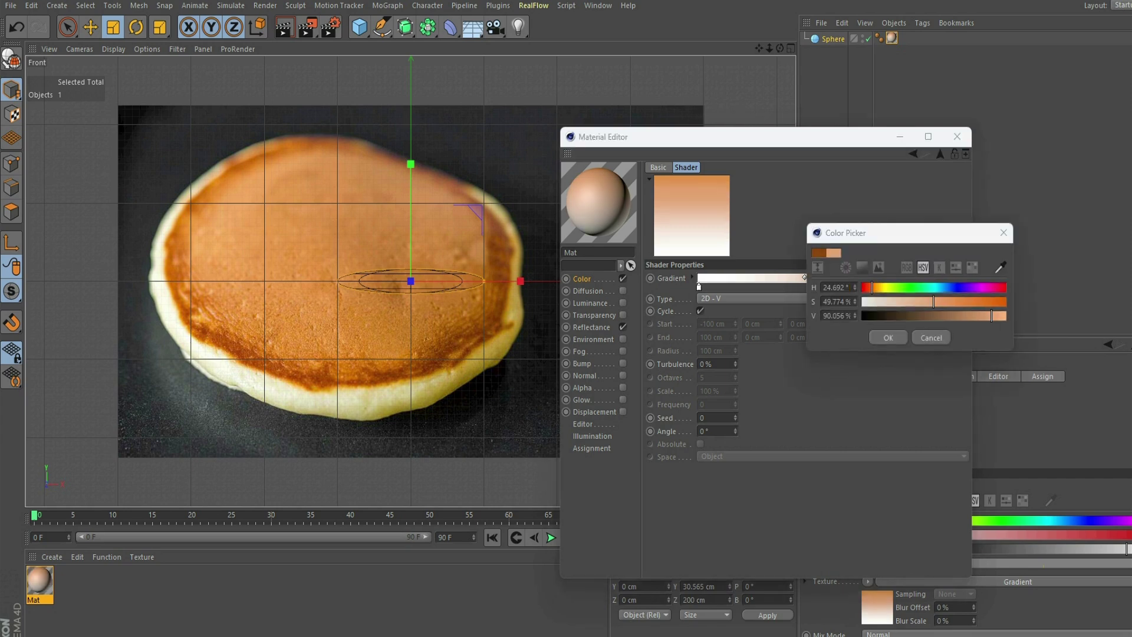
pyautogui.click(500, 250)
pyautogui.click(889, 337)
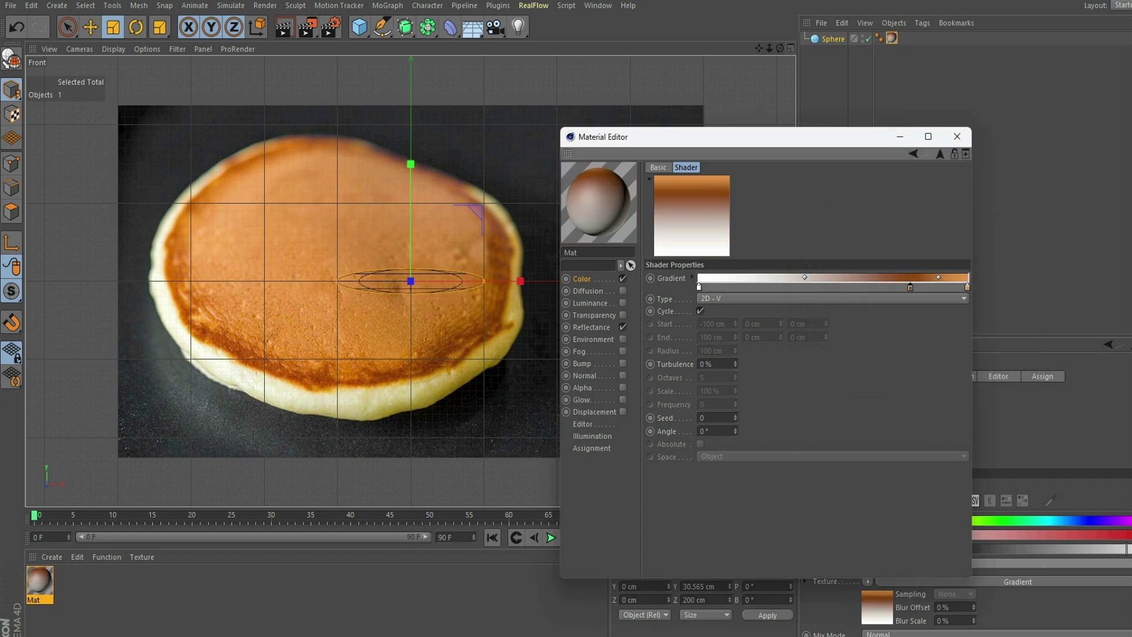
# Show all four views, shift the gradient's brown knot toward the white end, and move their blend midpoint closer to brown.
pyautogui.click(791, 48)
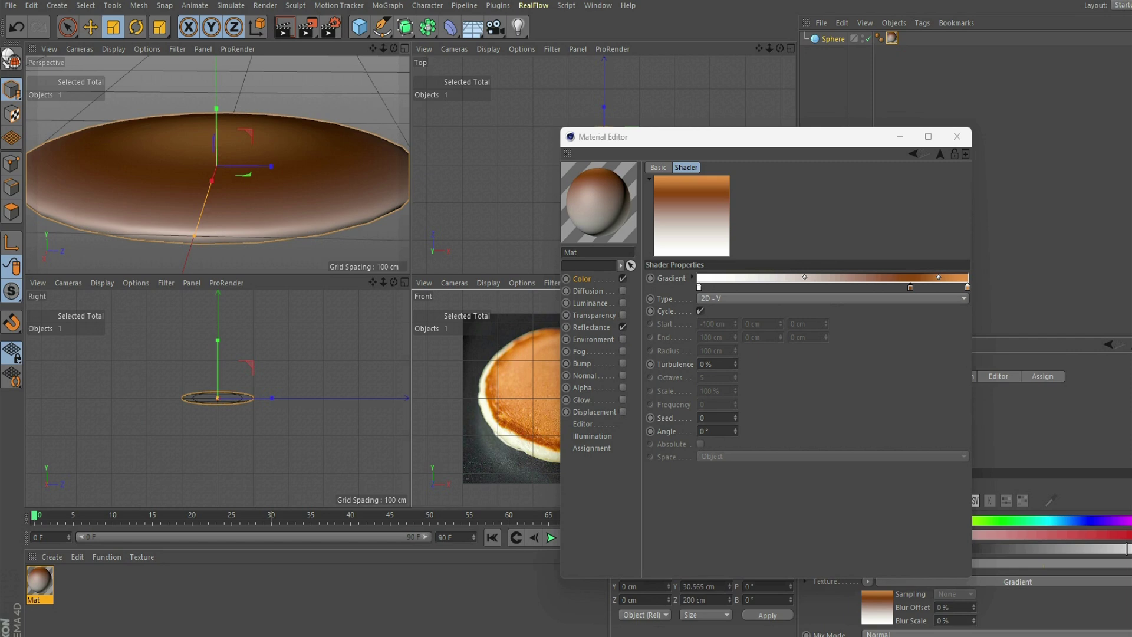
pyautogui.moveTo(393, 49); pyautogui.dragTo(403, 85)
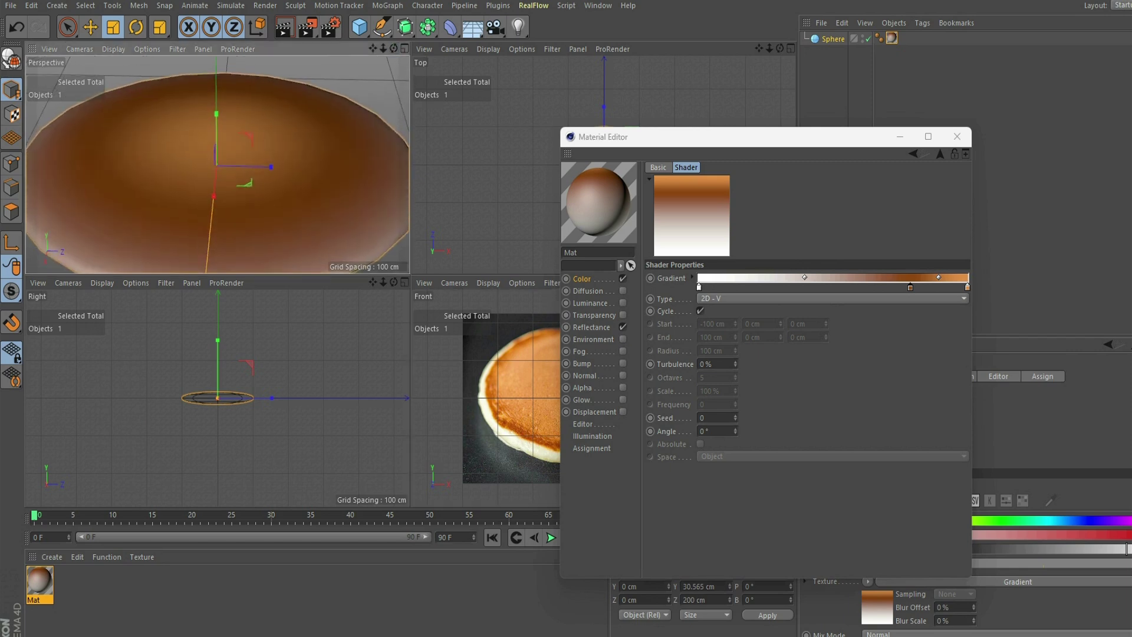
pyautogui.rightClick(752, 142)
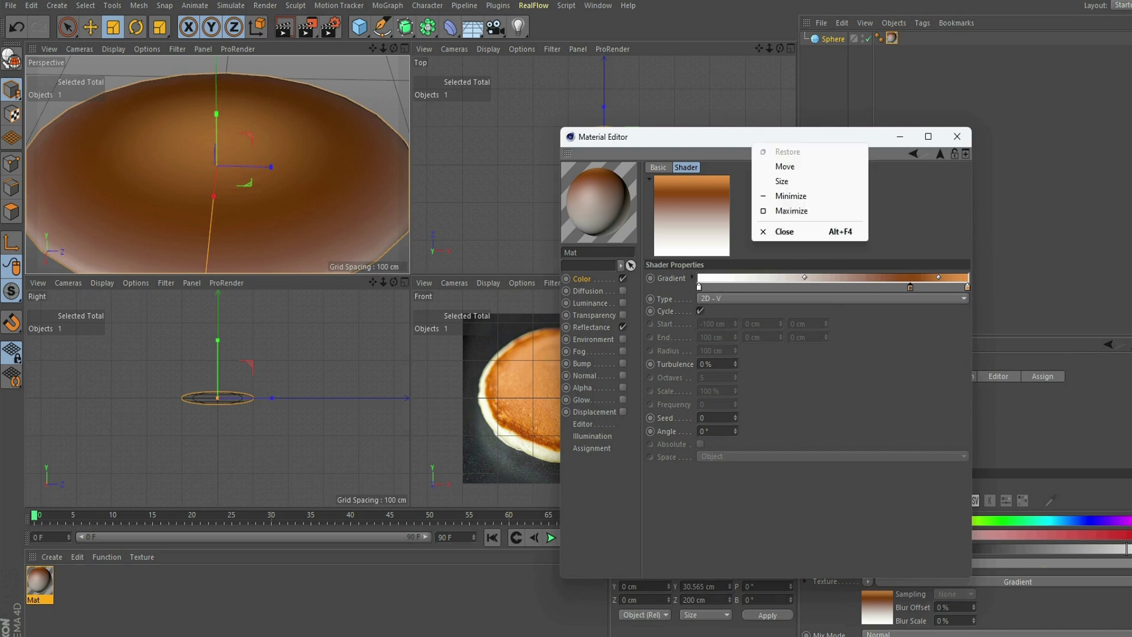
pyautogui.press('Escape')
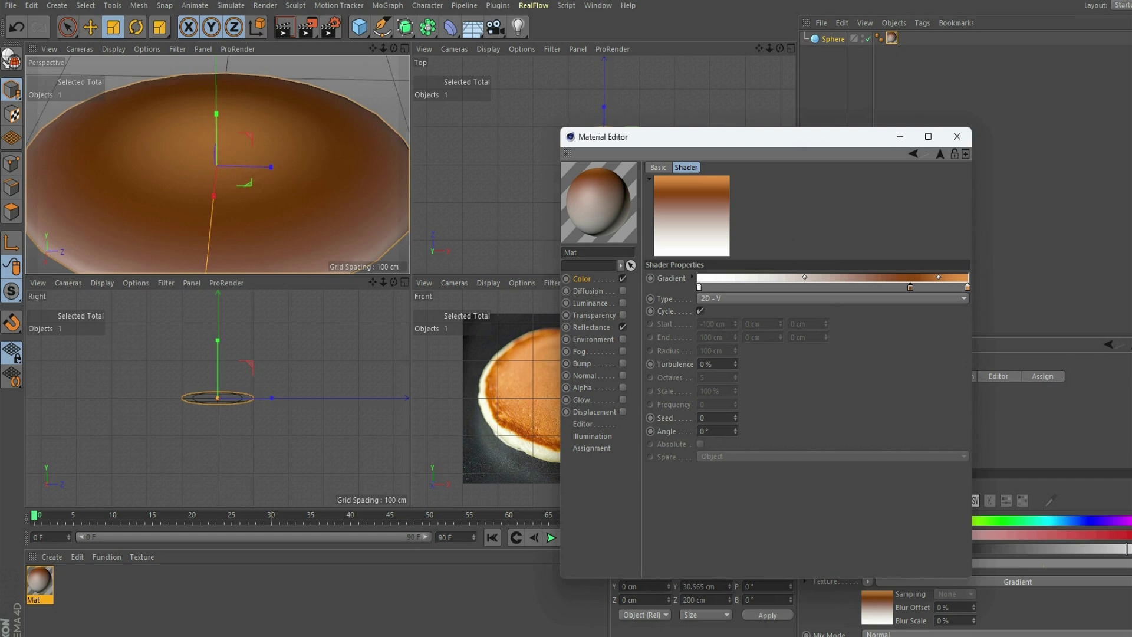
pyautogui.moveTo(736, 137); pyautogui.dragTo(803, 217)
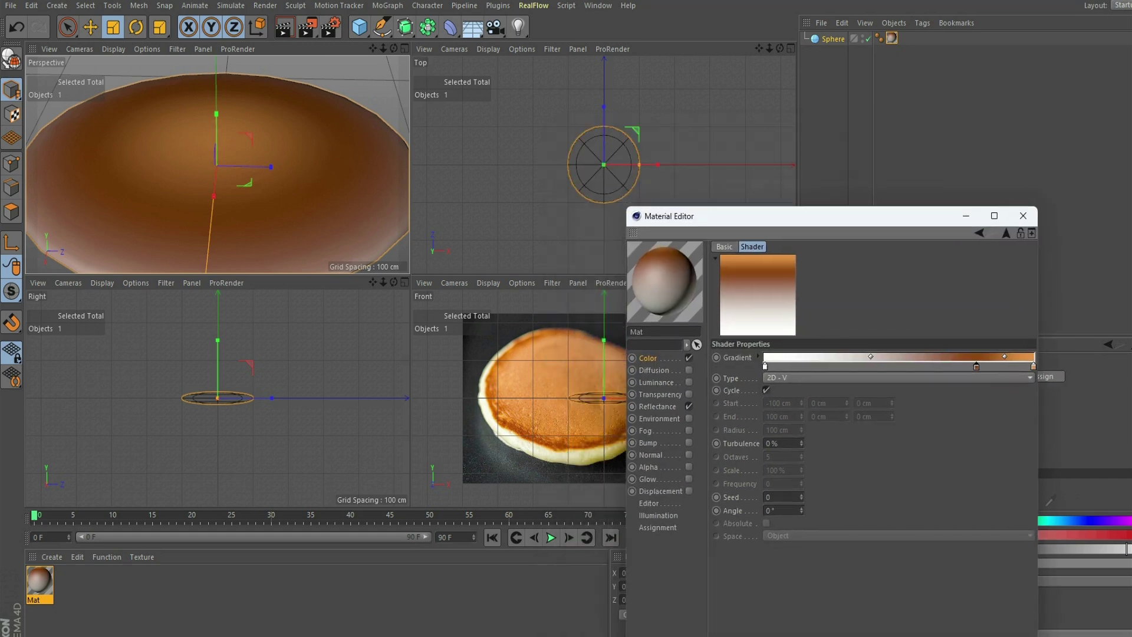
pyautogui.moveTo(394, 49); pyautogui.dragTo(401, 23)
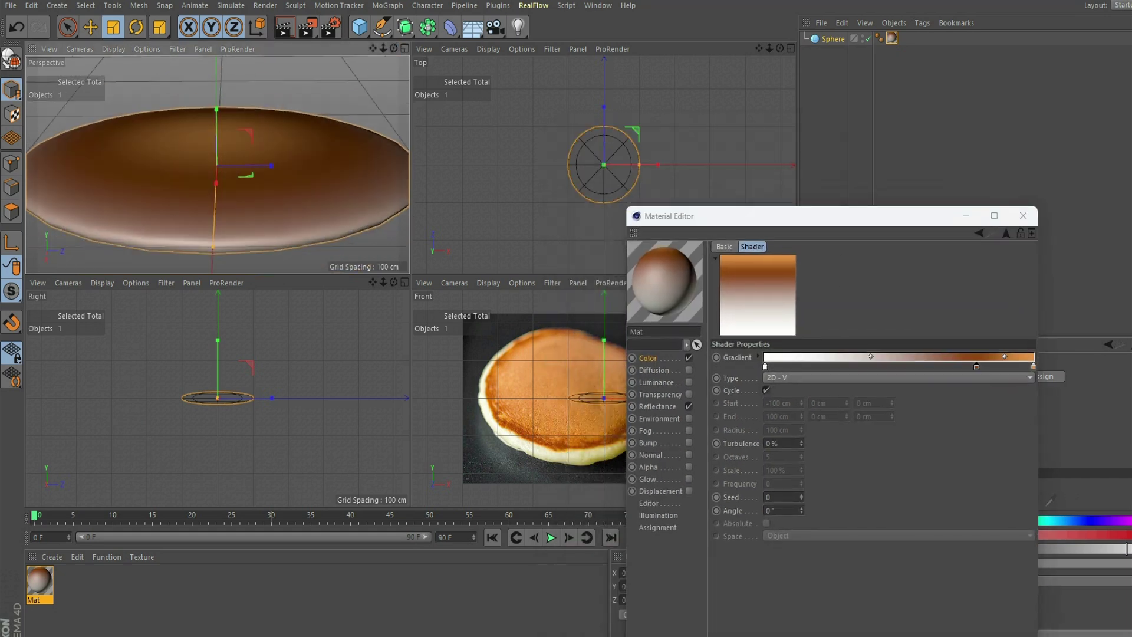
pyautogui.moveTo(976, 367); pyautogui.dragTo(946, 366)
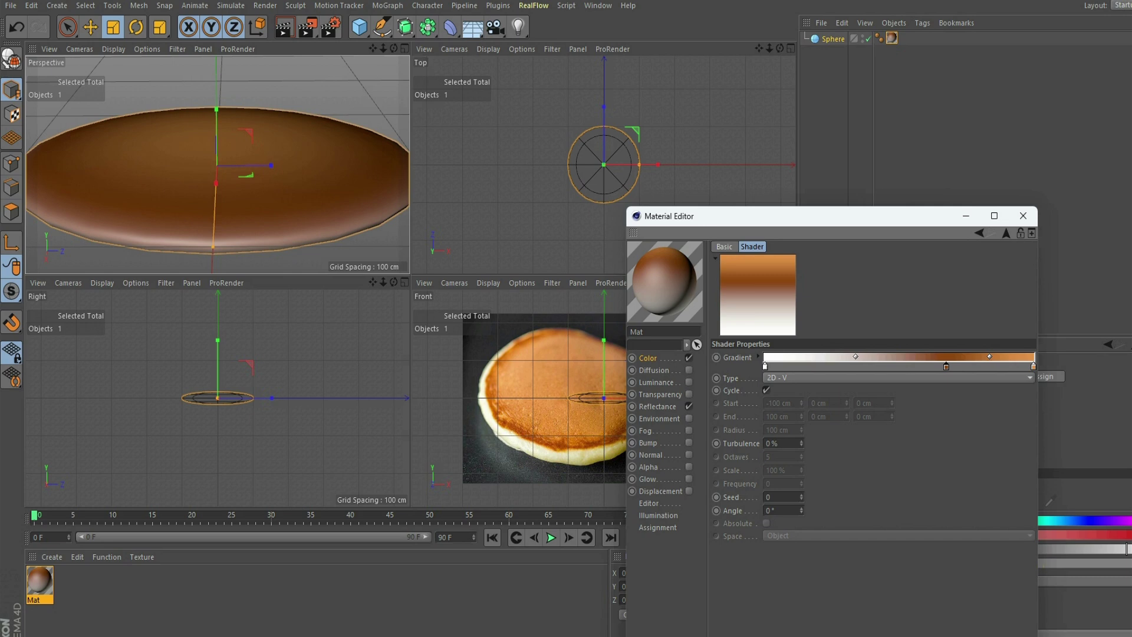
pyautogui.moveTo(855, 356); pyautogui.dragTo(888, 356)
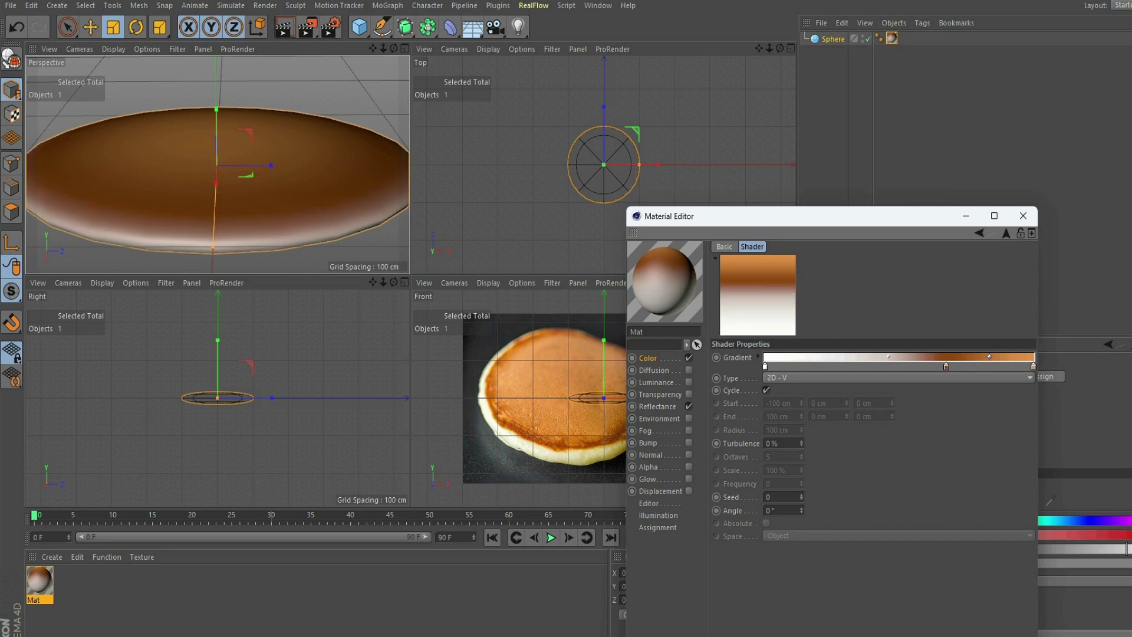
# Move the gradient's white knot close to the brown knot and fine-tune both for a narrow blend around the sphere's edge.
pyautogui.rightClick(764, 365)
pyautogui.press('Escape')
pyautogui.moveTo(764, 366); pyautogui.dragTo(903, 366)
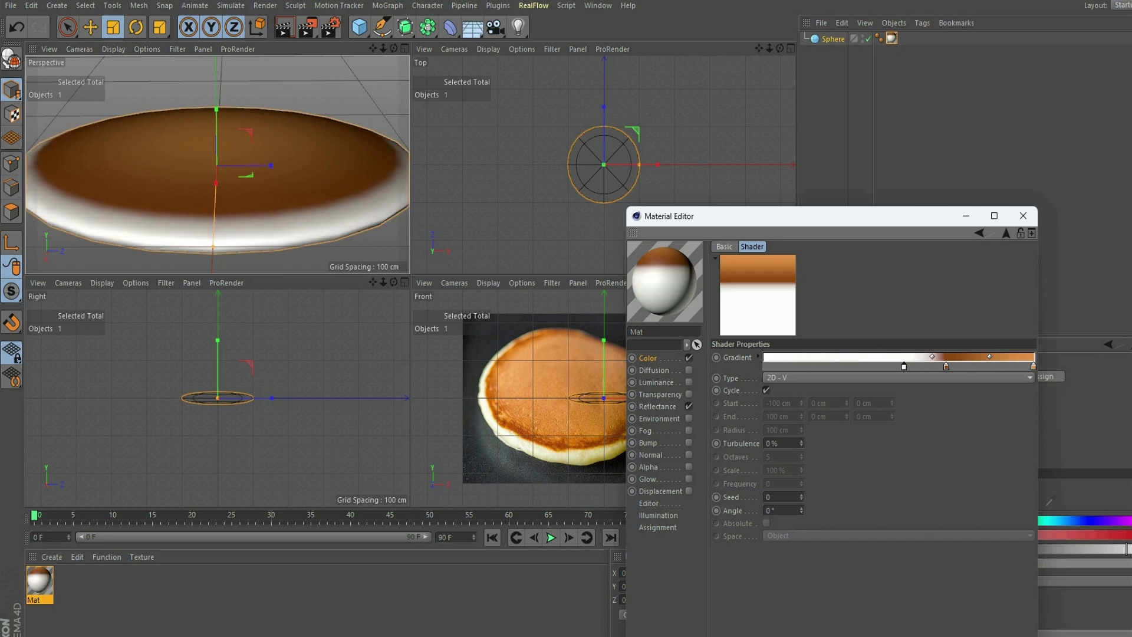
pyautogui.moveTo(946, 366); pyautogui.dragTo(876, 366)
pyautogui.rightClick(934, 366)
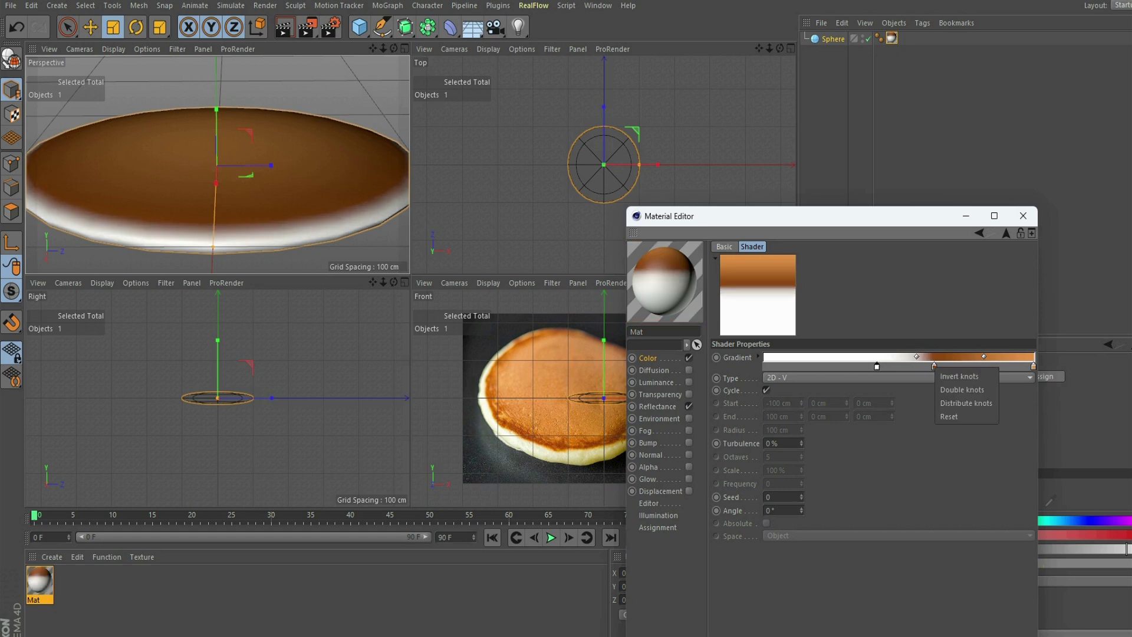
pyautogui.press('Escape')
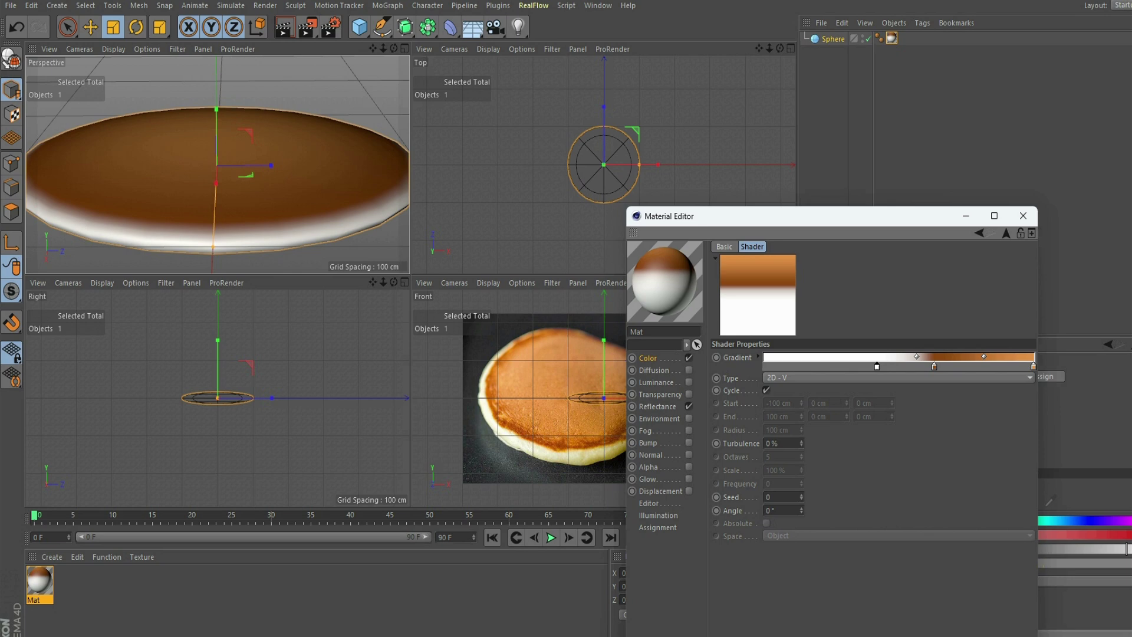
pyautogui.moveTo(934, 366); pyautogui.dragTo(940, 366)
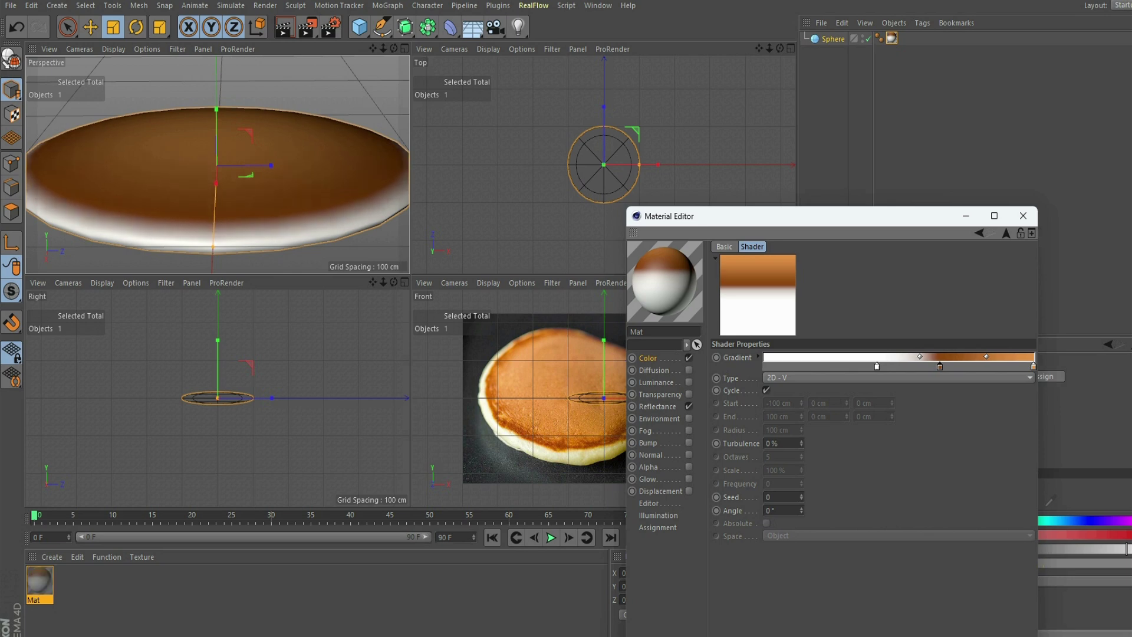
pyautogui.moveTo(876, 366); pyautogui.dragTo(933, 366)
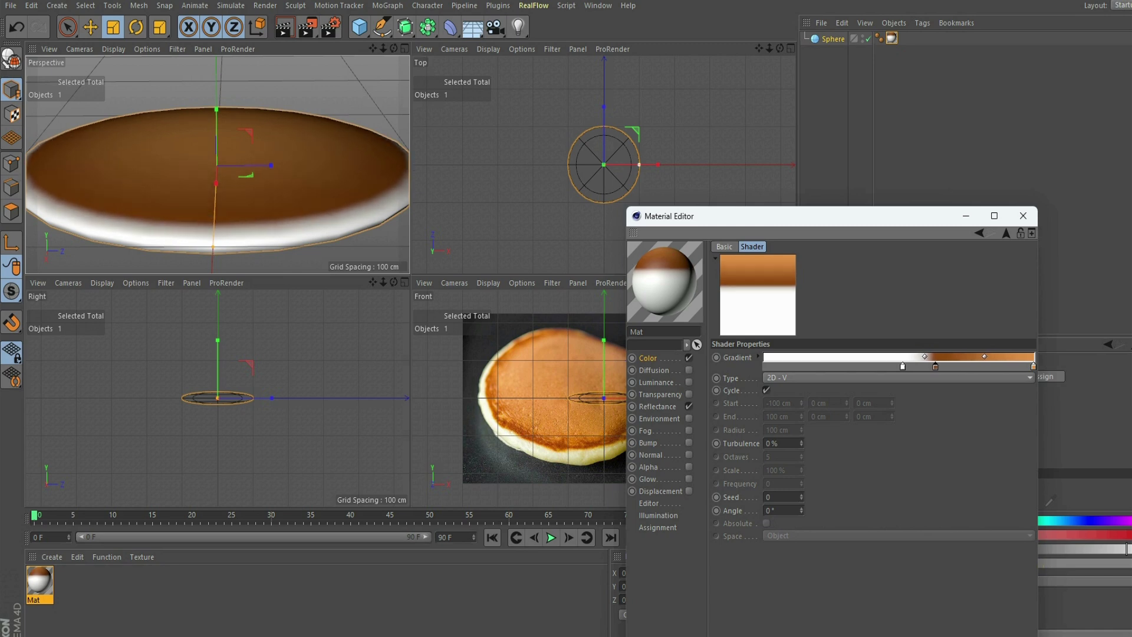
# Recolor the white gradient knot with the cream sampled from the pancake photo's pale edge, raising its saturation slightly.
pyautogui.moveTo(394, 49)
pyautogui.mouseDown()
pyautogui.moveTo(394, 94)
pyautogui.moveTo(394, 65)
pyautogui.mouseUp()
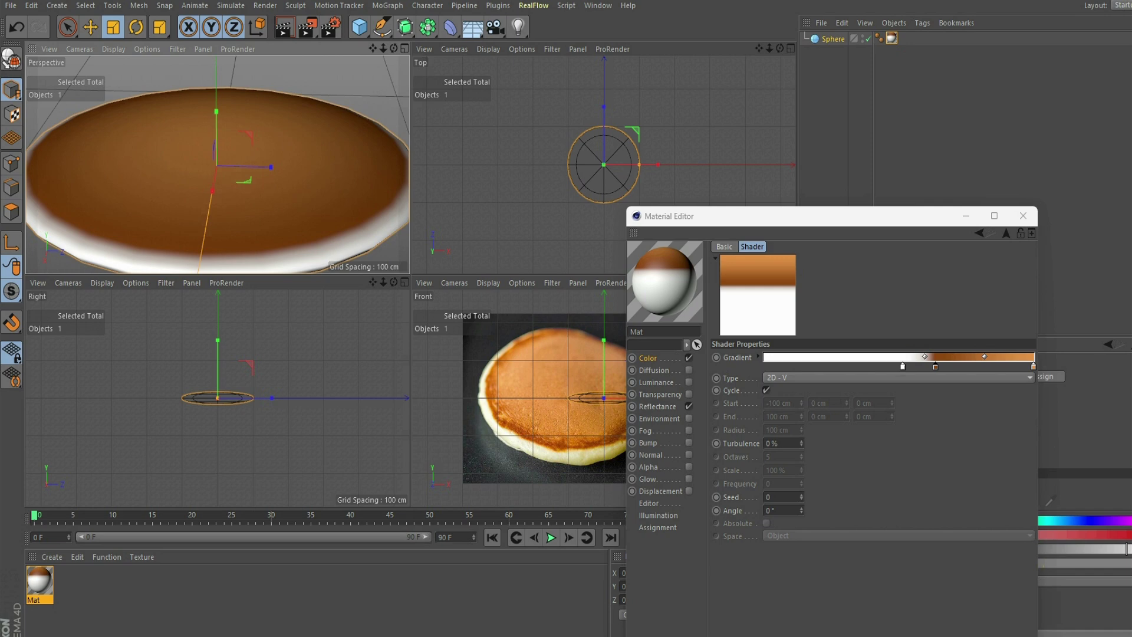
pyautogui.doubleClick(902, 367)
pyautogui.click(993, 347)
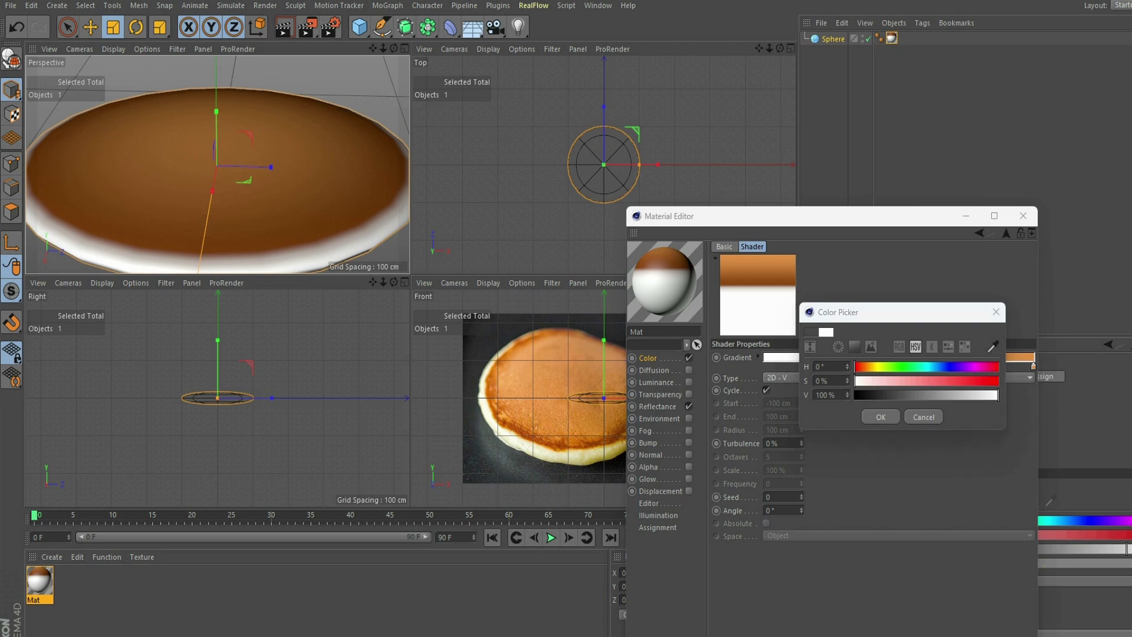
pyautogui.click(554, 454)
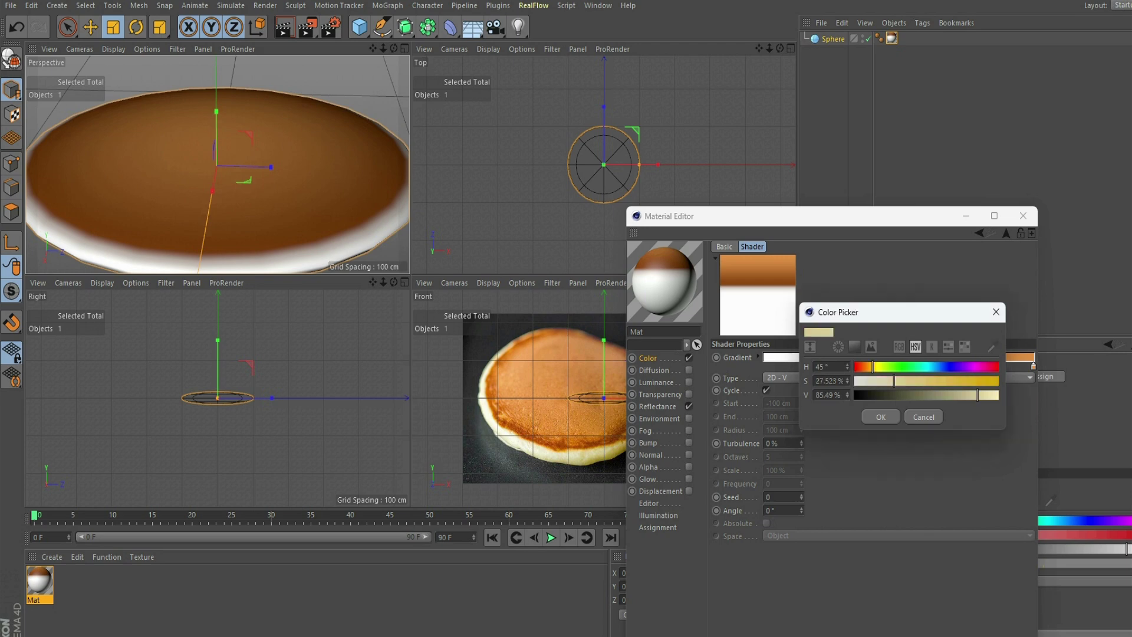
pyautogui.moveTo(893, 381); pyautogui.dragTo(908, 381)
pyautogui.click(881, 417)
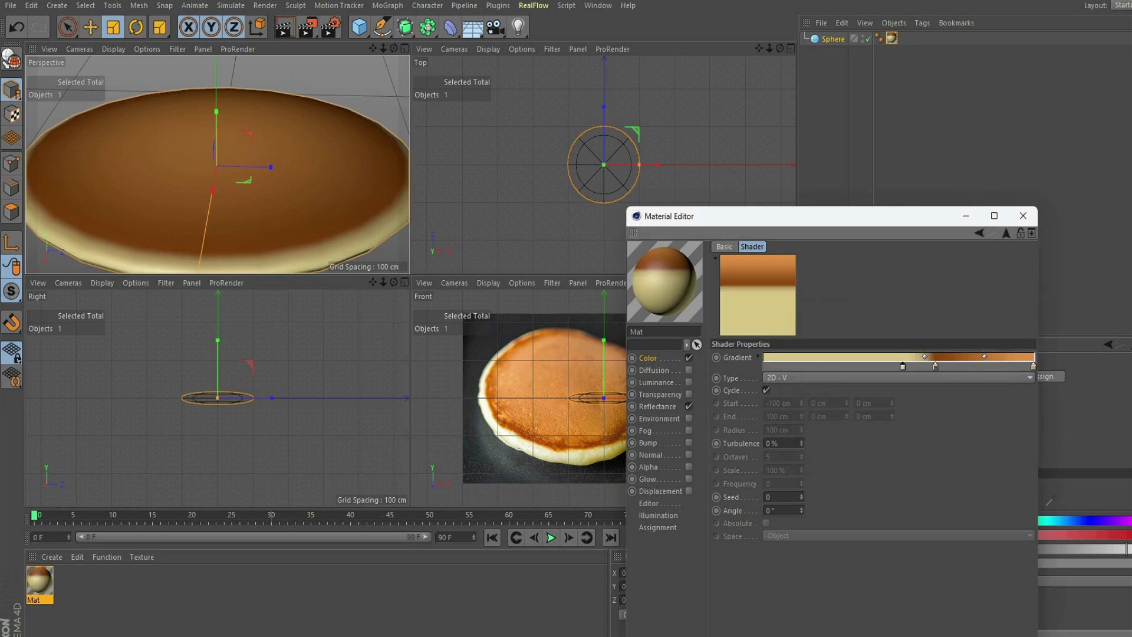
# Enlarge the Perspective view, close the Material Editor, and inspect the pancake's colors from above and from the side.
pyautogui.moveTo(394, 48)
pyautogui.mouseDown()
pyautogui.moveTo(394, 18)
pyautogui.moveTo(394, 66)
pyautogui.moveTo(394, 51)
pyautogui.mouseUp()
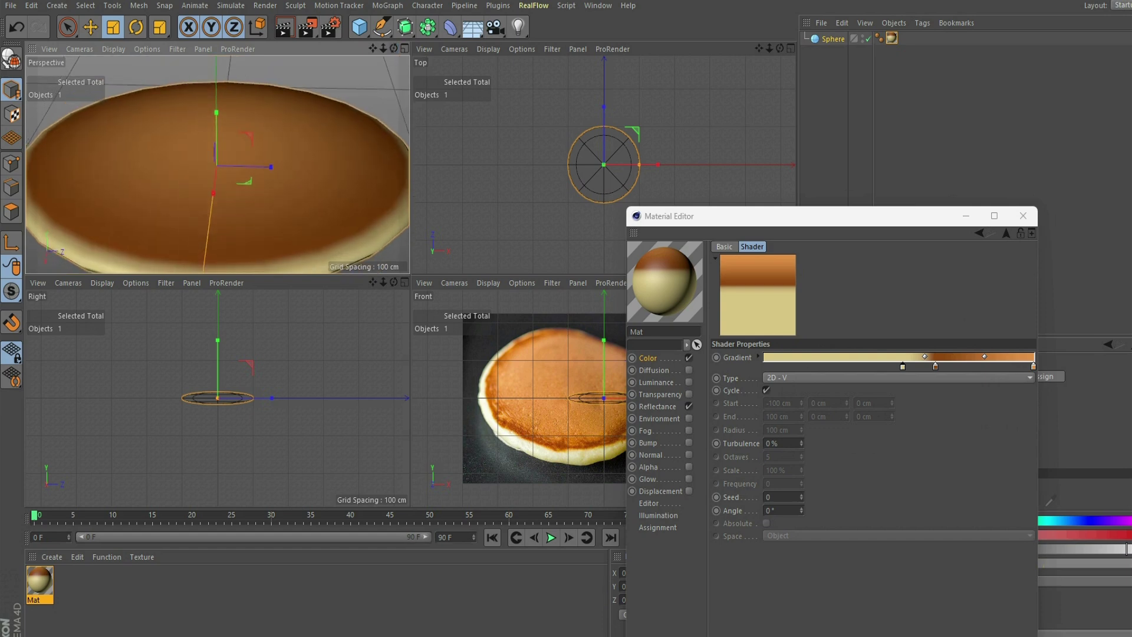
pyautogui.click(404, 48)
pyautogui.moveTo(768, 49)
pyautogui.mouseDown()
pyautogui.moveTo(749, 48)
pyautogui.moveTo(763, 0)
pyautogui.mouseUp()
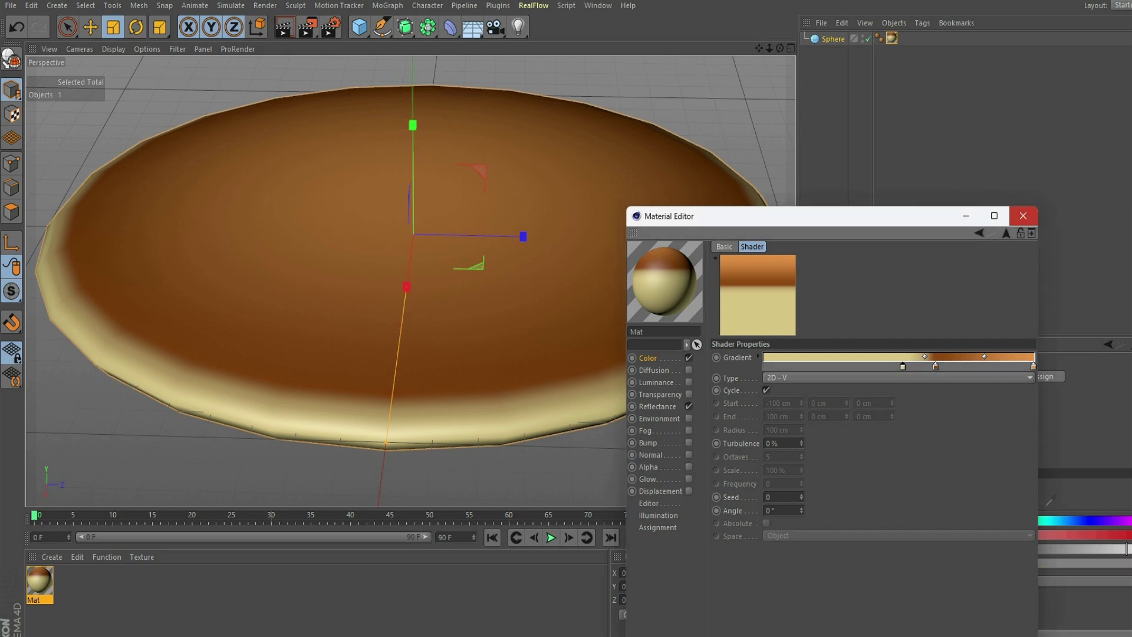
pyautogui.click(1023, 215)
pyautogui.moveTo(779, 49); pyautogui.dragTo(779, 31)
# Add a Subdivision Surface and make the Sphere its child to smooth the pancake's outline.
pyautogui.click(404, 27)
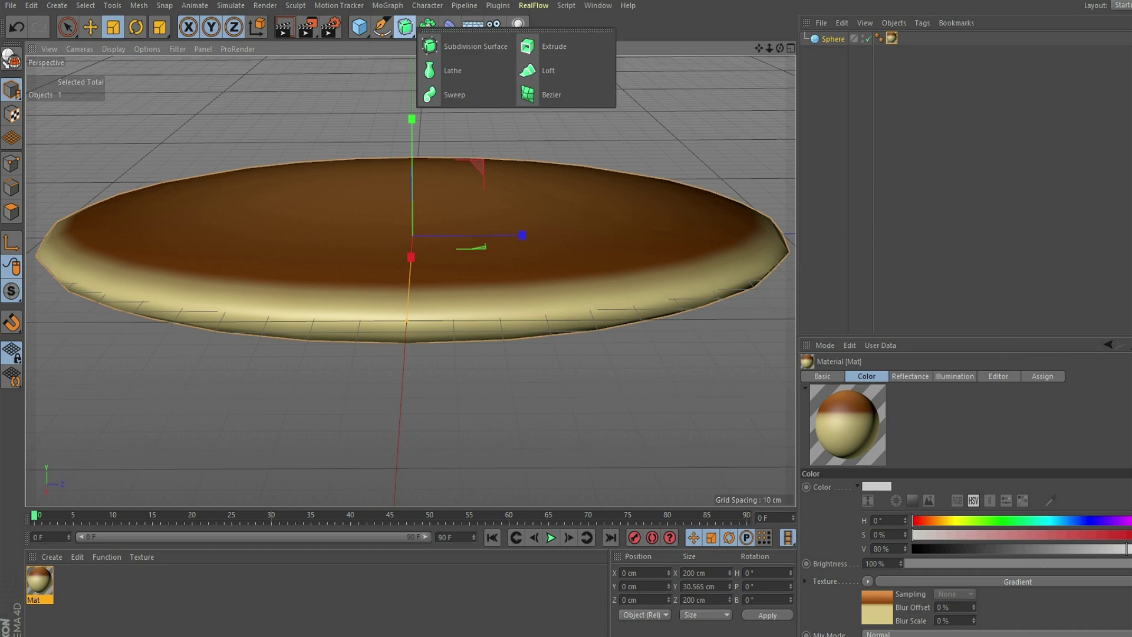
pyautogui.click(465, 46)
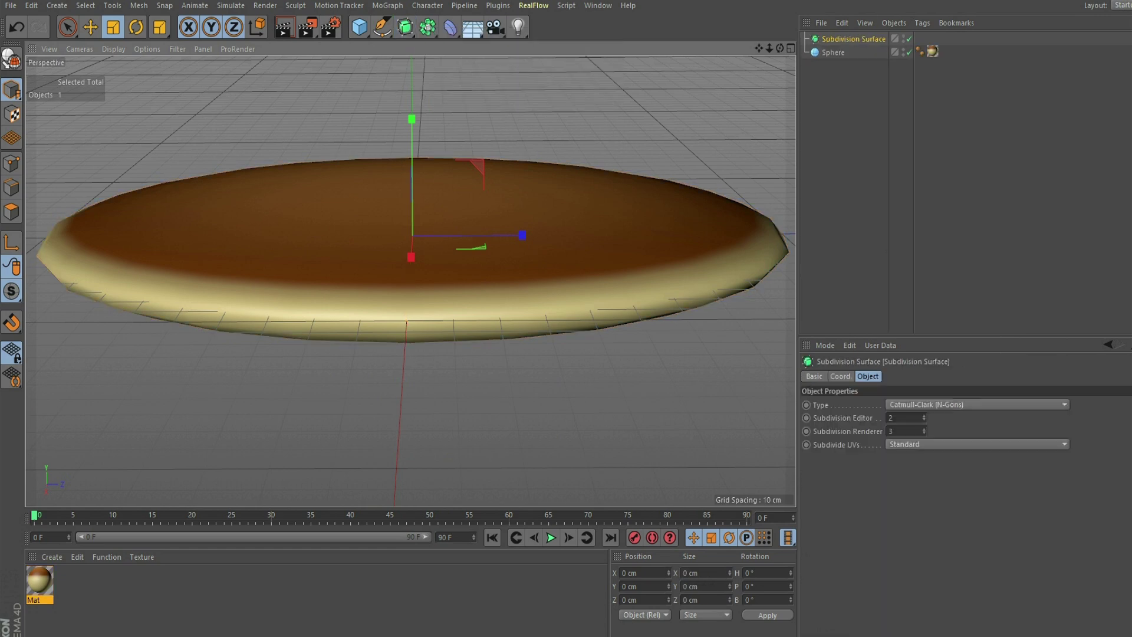
pyautogui.click(833, 52)
pyautogui.moveTo(832, 52); pyautogui.dragTo(848, 40)
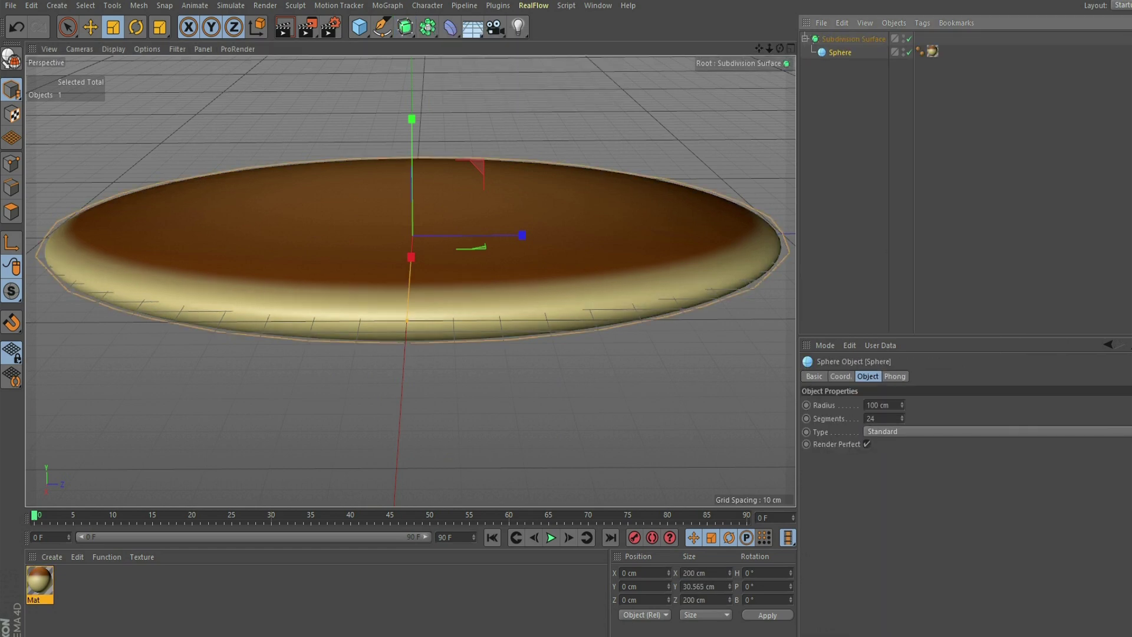
# Display the pancake with Gouraud Shading (Lines) and select the Subdivision Surface object.
pyautogui.scroll(3, 411, 259)
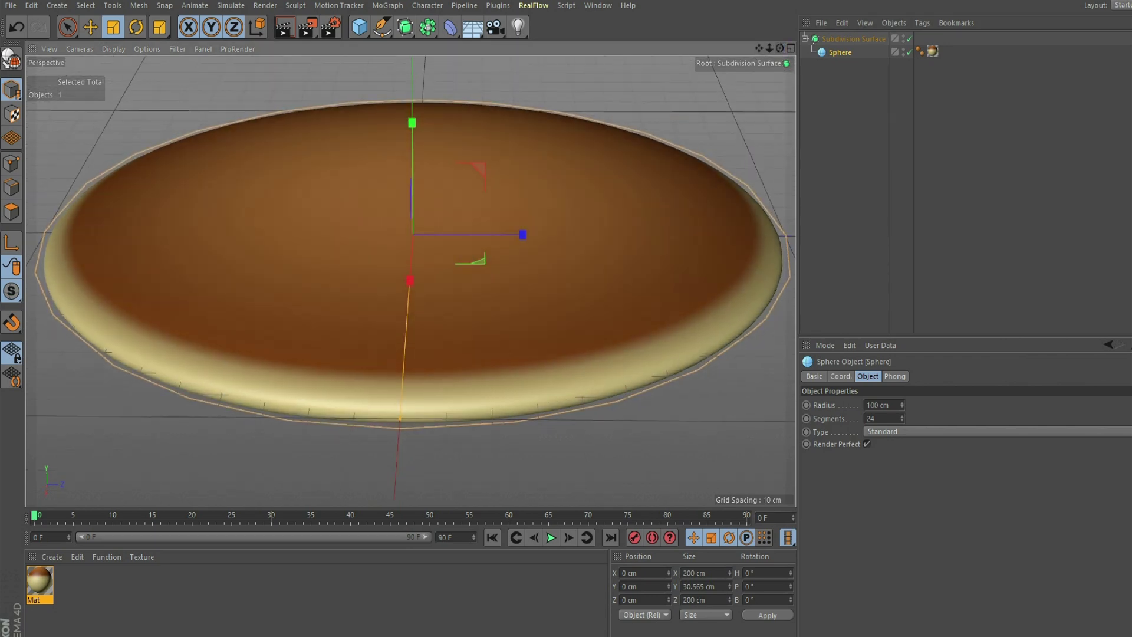
pyautogui.click(146, 49)
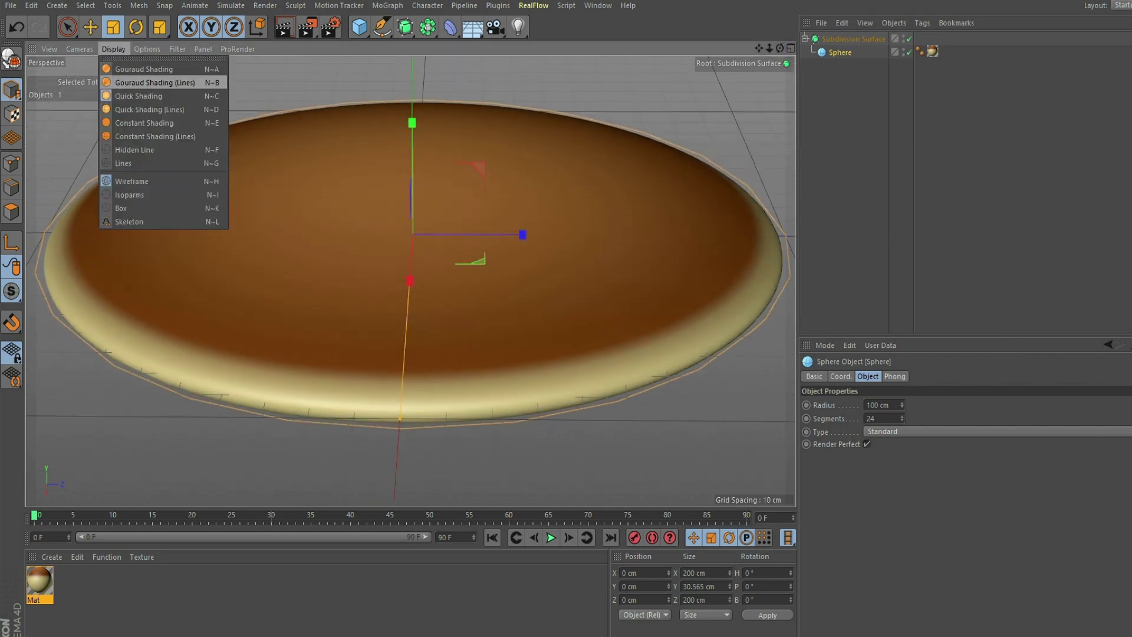
pyautogui.click(159, 80)
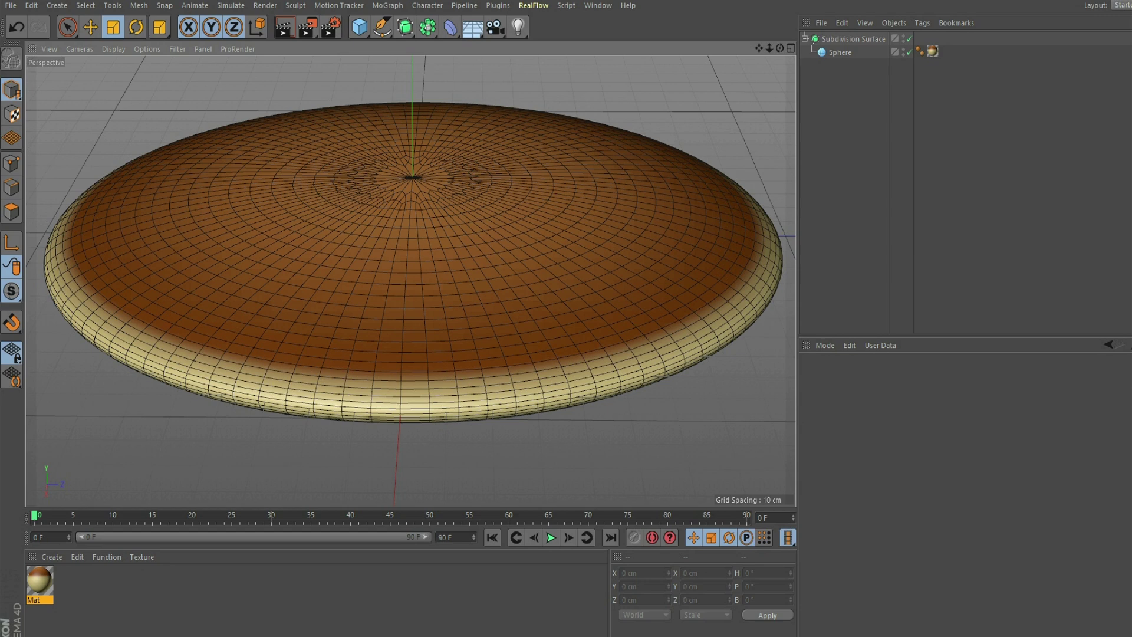
pyautogui.click(853, 39)
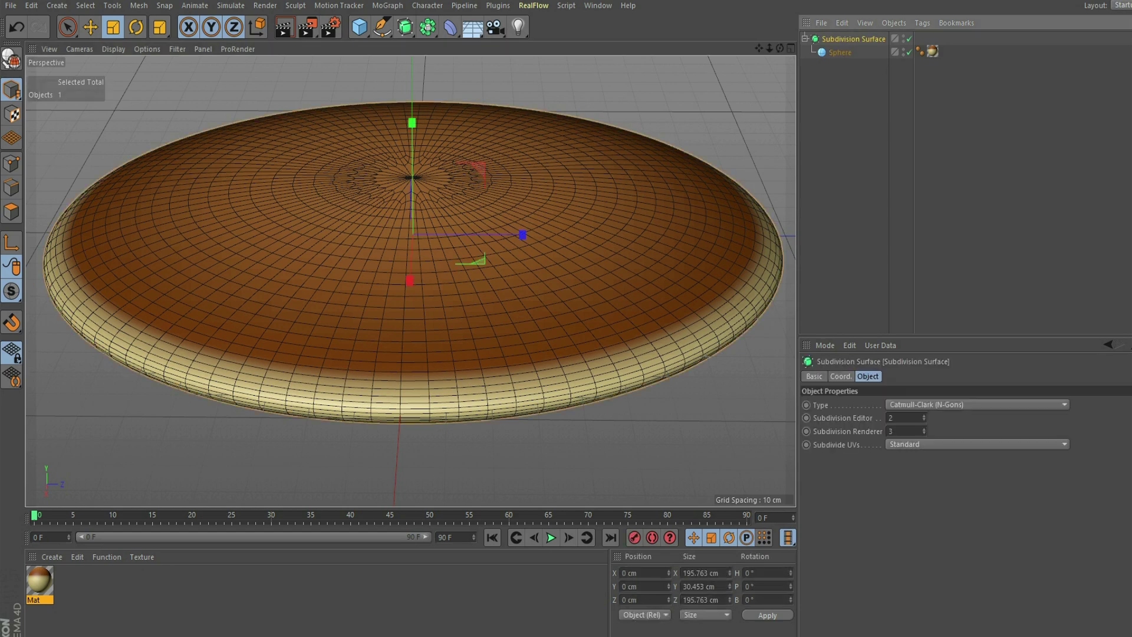
# Set the Subdivision Surface's editor subdivision to 1 and bake it with its child Sphere using Current State to Object.
pyautogui.click(923, 420)
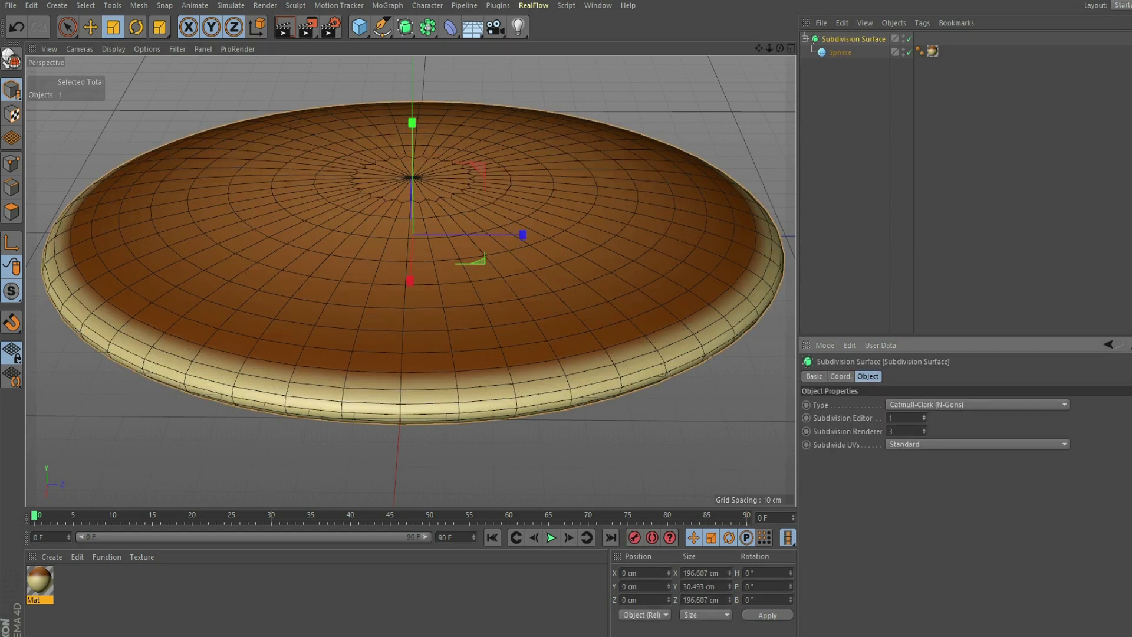
pyautogui.click(805, 39)
pyautogui.rightClick(823, 39)
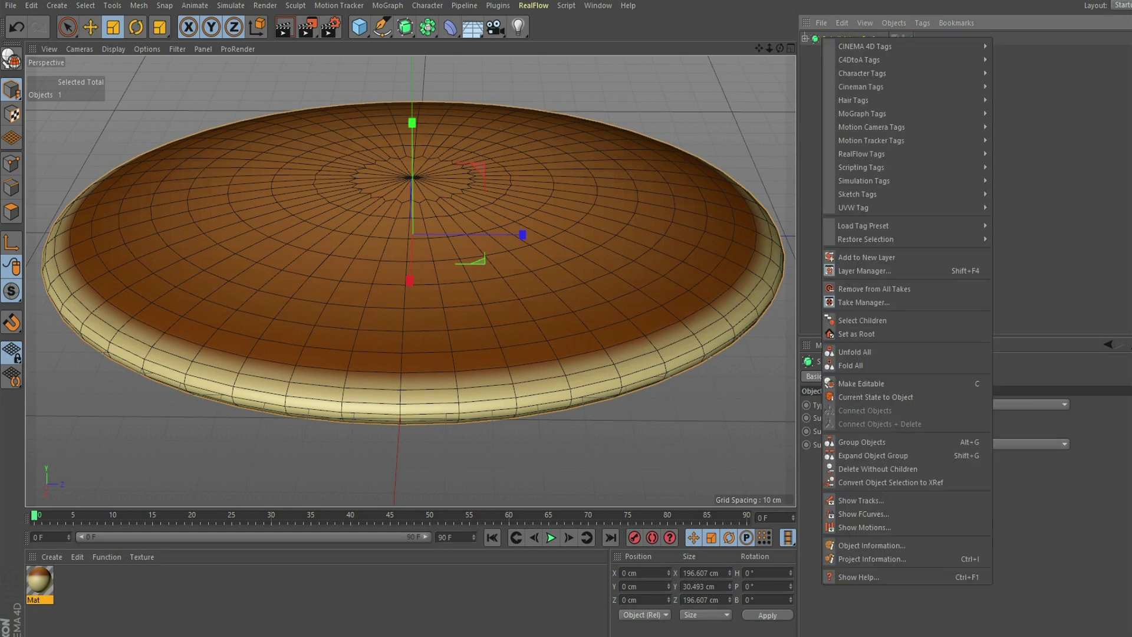
pyautogui.click(862, 320)
pyautogui.rightClick(867, 40)
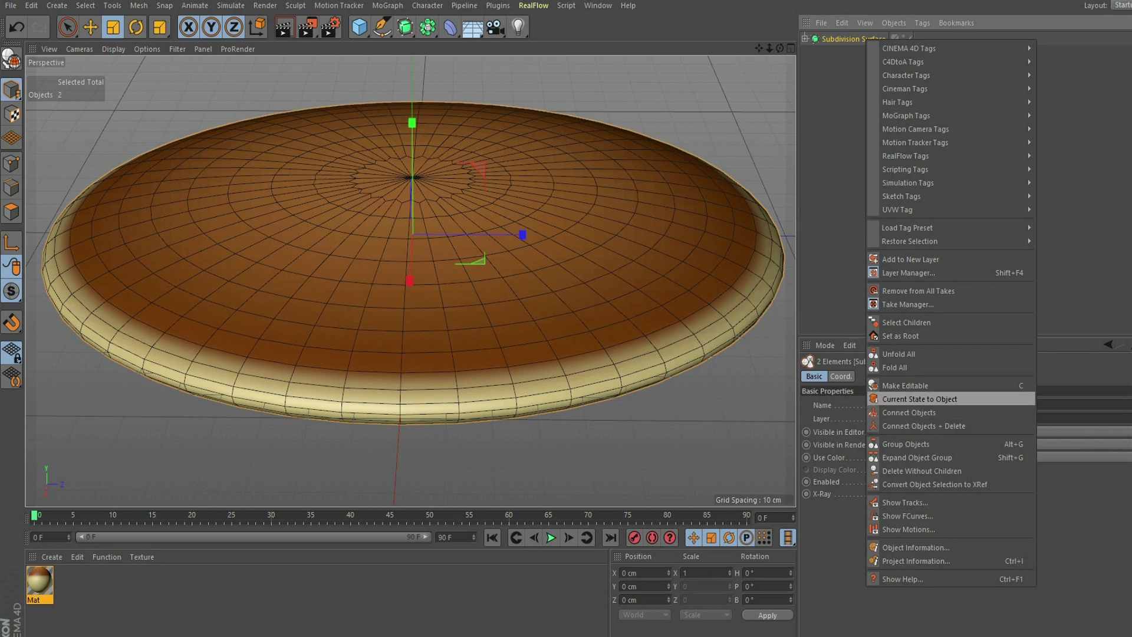
pyautogui.click(920, 398)
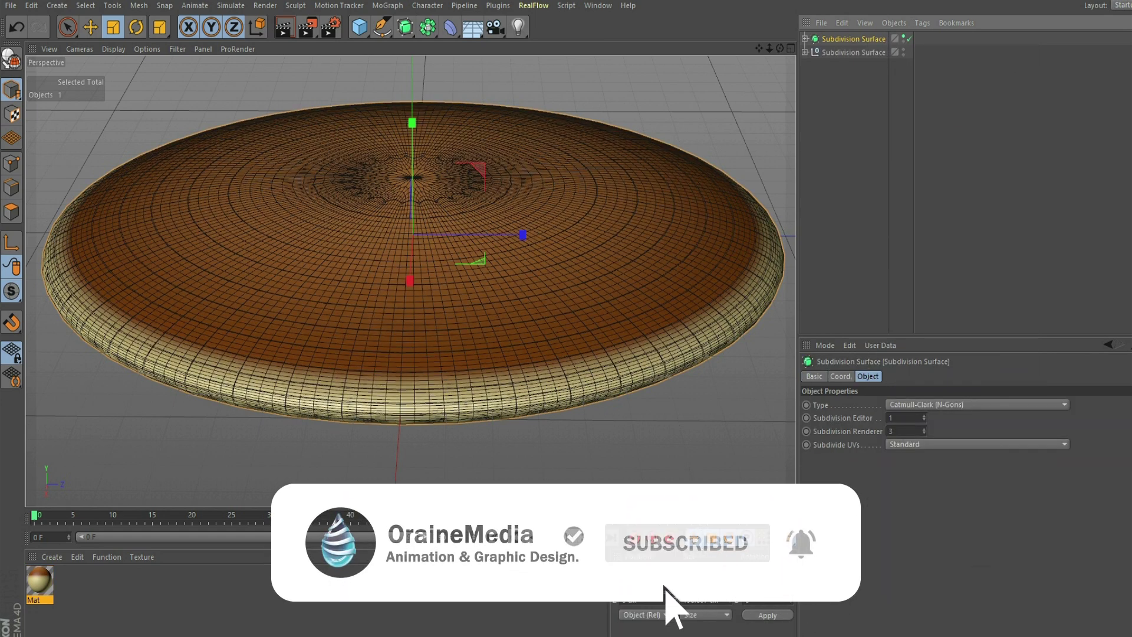
# Hide the original Subdivision Surface, take the baked Sphere out of its null and delete that null.
pyautogui.doubleClick(903, 37)
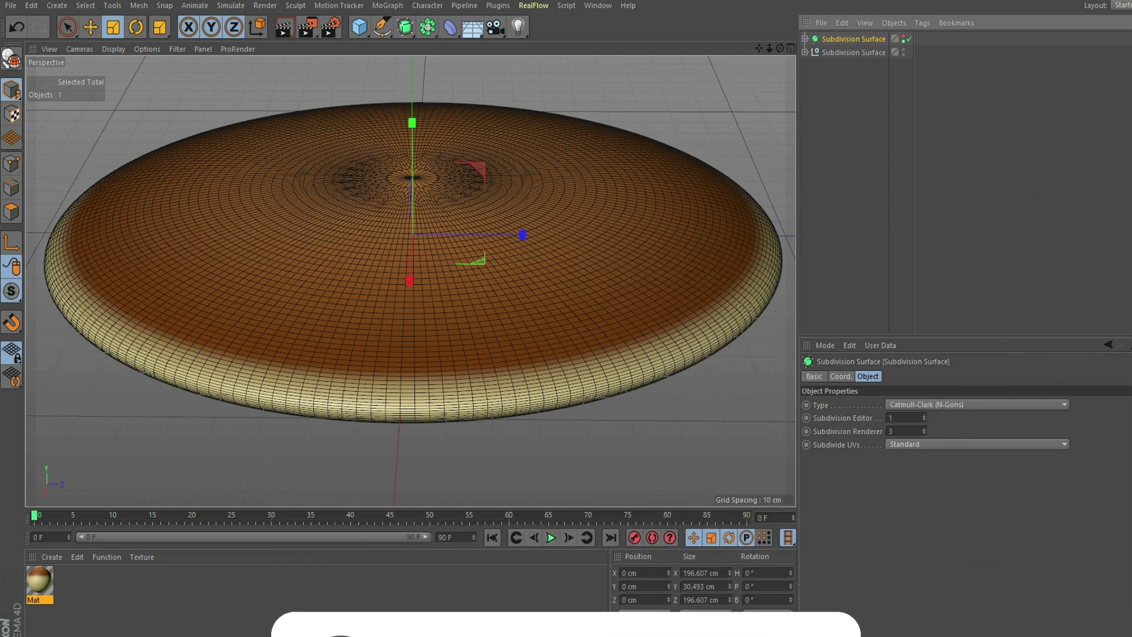
pyautogui.click(805, 53)
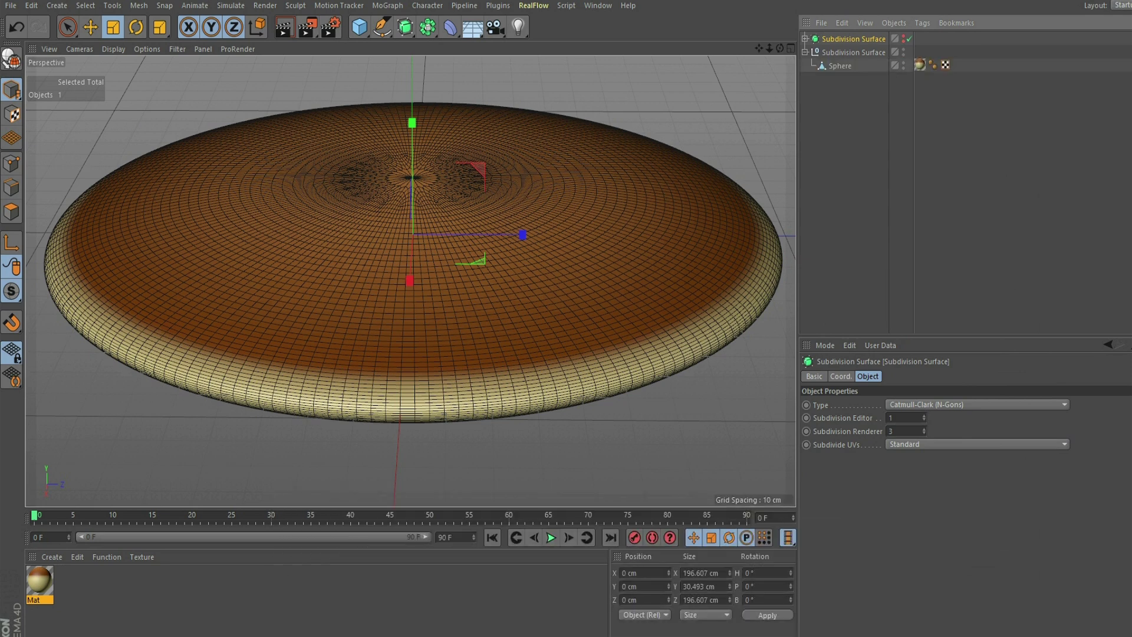
pyautogui.moveTo(839, 66); pyautogui.dragTo(841, 106)
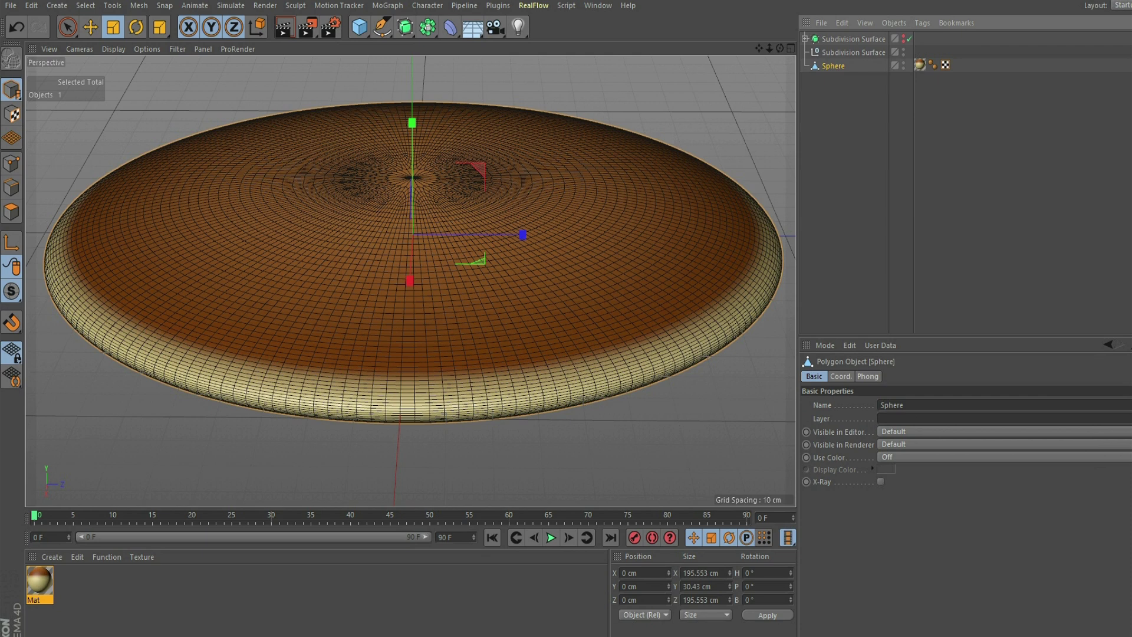
pyautogui.click(844, 52)
pyautogui.press('Delete')
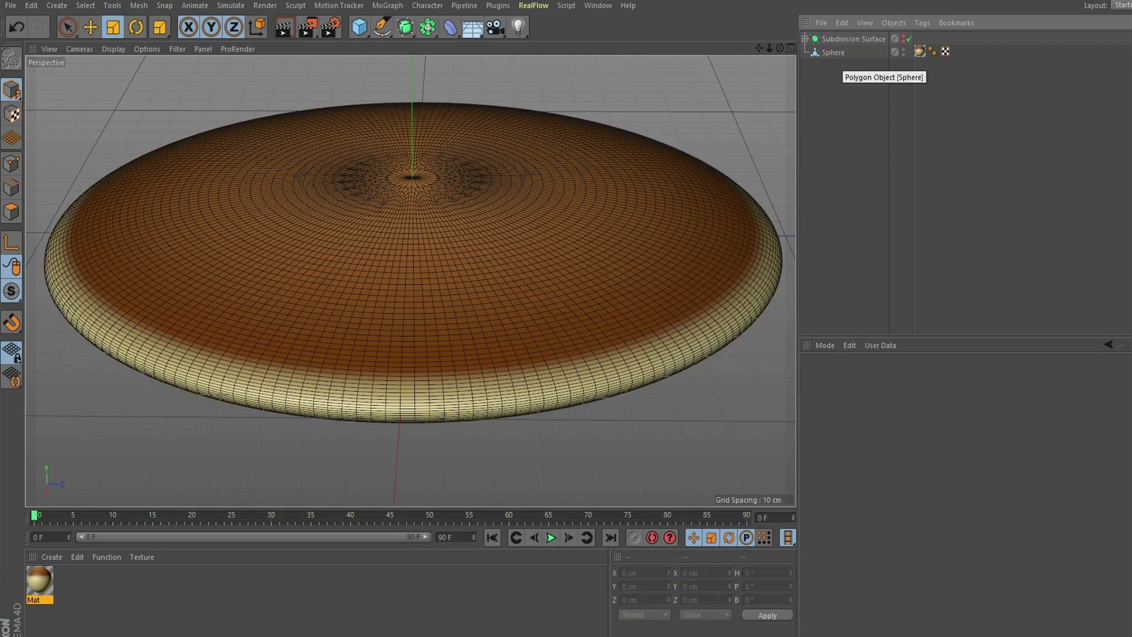
# Display the pancake with Quick Shading, without mesh lines.
pyautogui.click(113, 49)
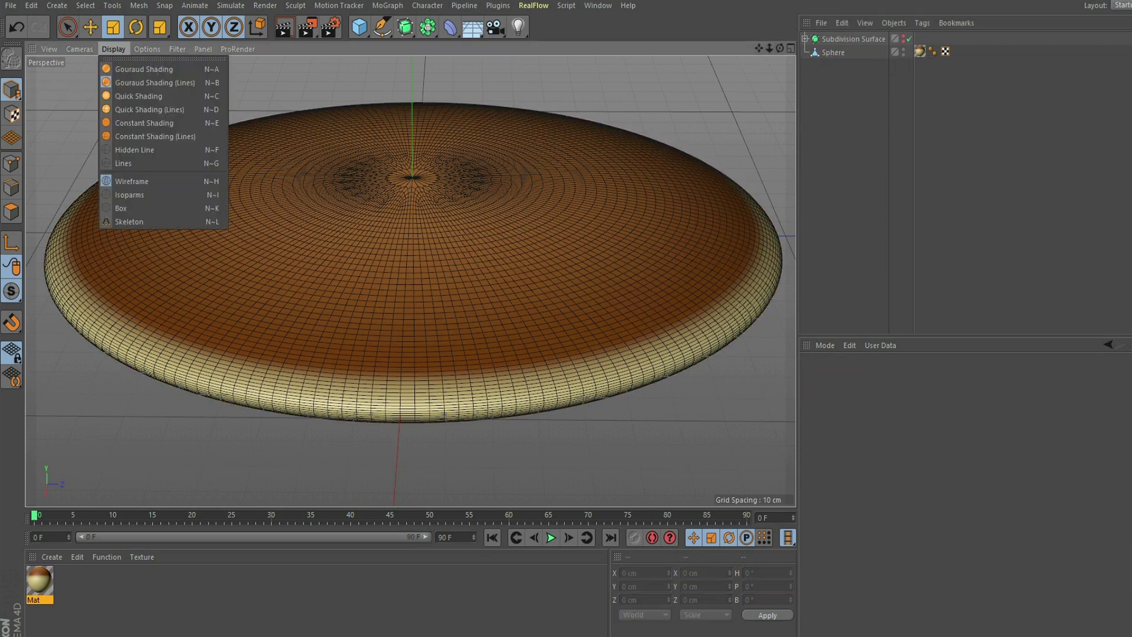
pyautogui.click(138, 96)
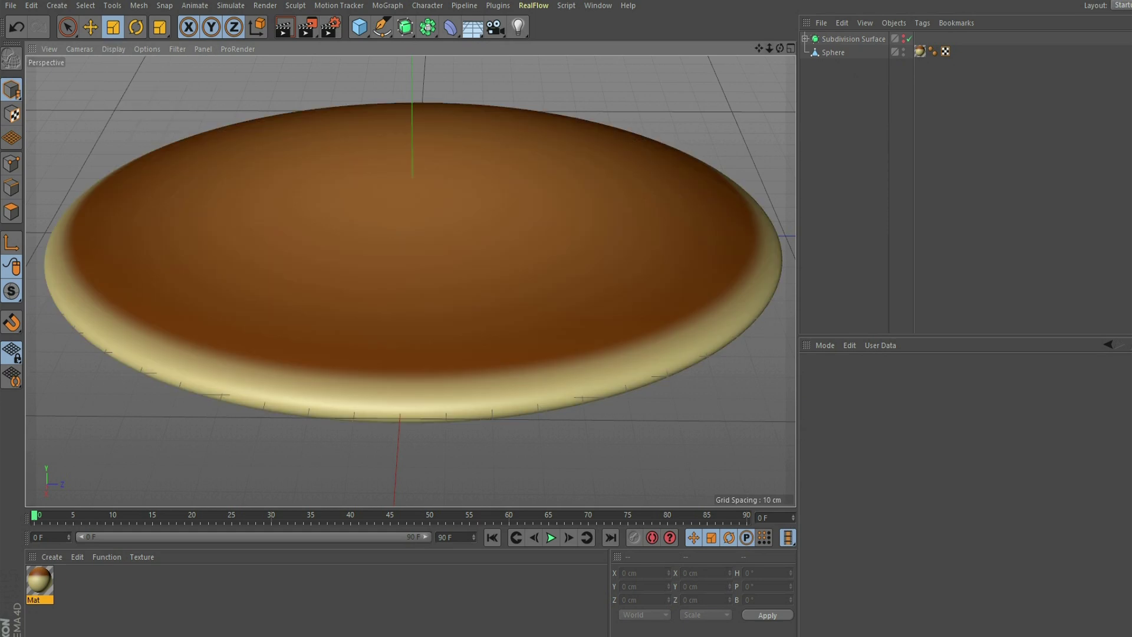
pyautogui.scroll(-5, 409, 281)
pyautogui.keyDown('alt'); pyautogui.moveTo(409, 280); pyautogui.dragTo(409, 280); pyautogui.keyUp('alt')
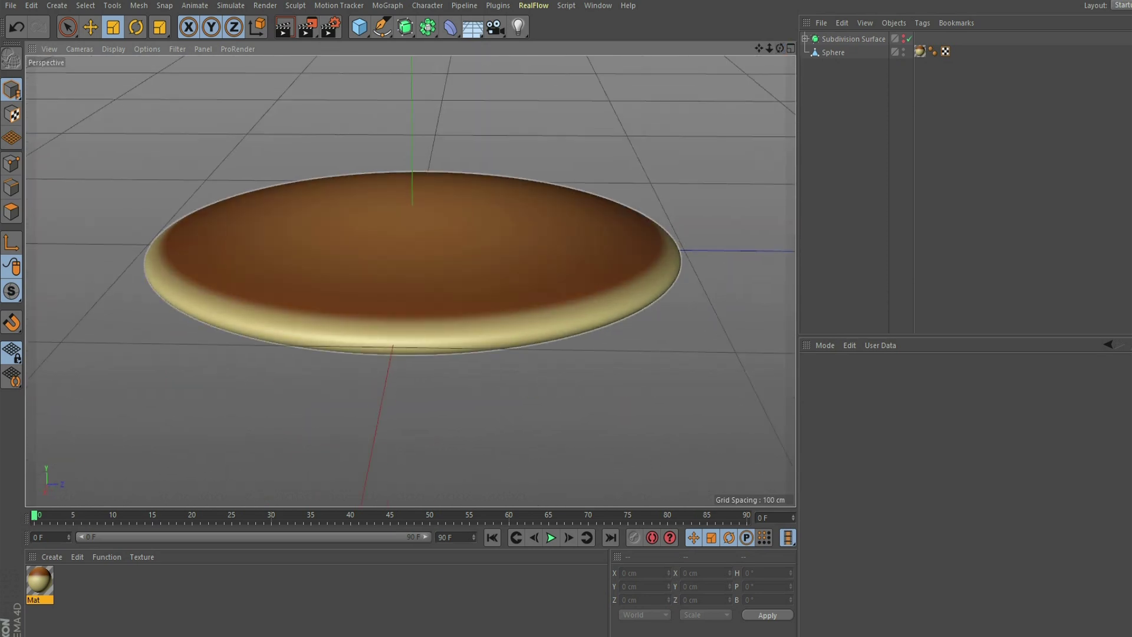
pyautogui.keyDown('alt'); pyautogui.moveTo(410, 280); pyautogui.dragTo(411, 281, button='right'); pyautogui.keyUp('alt')
pyautogui.keyDown('alt'); pyautogui.moveTo(410, 282); pyautogui.dragTo(441, 307, button='middle'); pyautogui.keyUp('alt')
pyautogui.keyDown('alt'); pyautogui.moveTo(409, 280); pyautogui.dragTo(409, 281); pyautogui.keyUp('alt')
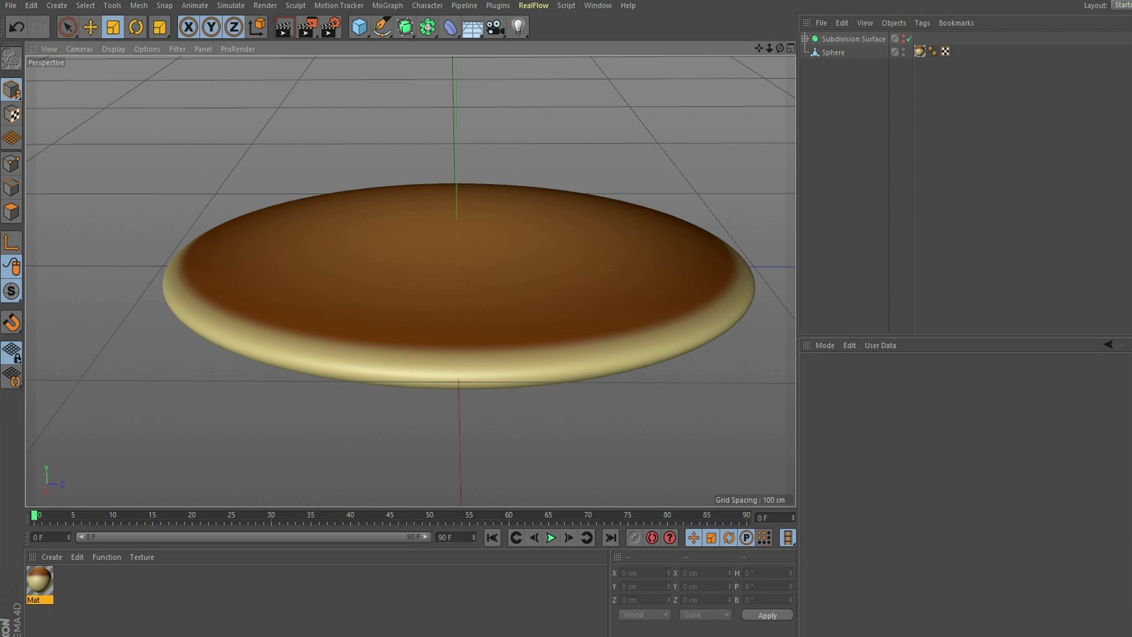
# Add a Bend deformer and make it a child of the baked Sphere.
pyautogui.click(450, 28)
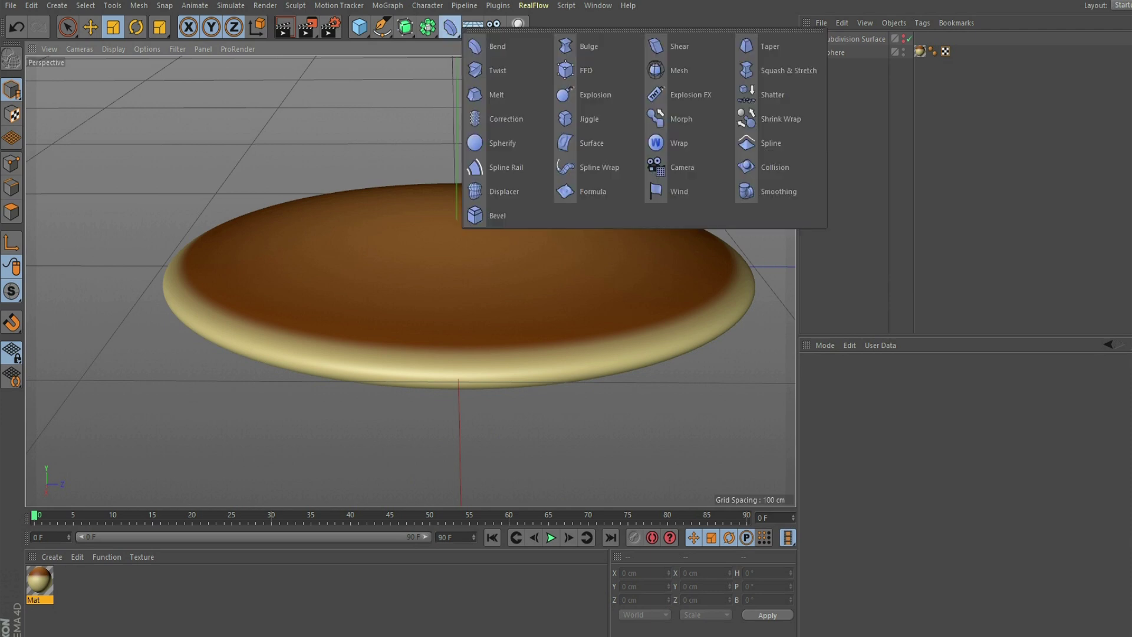
pyautogui.click(498, 46)
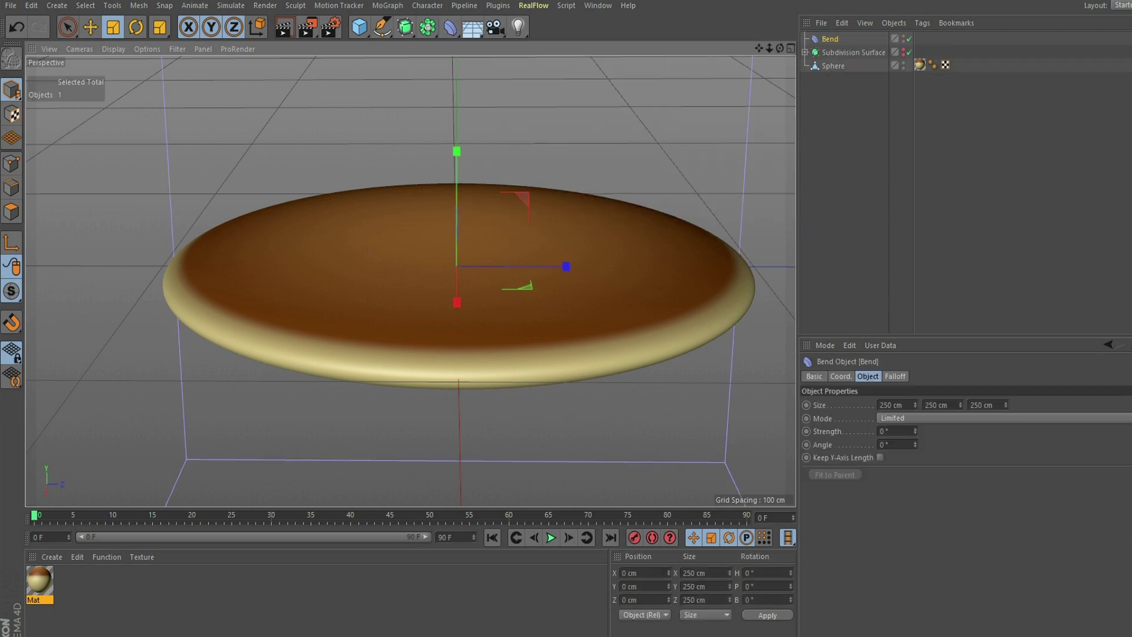
pyautogui.click(832, 66)
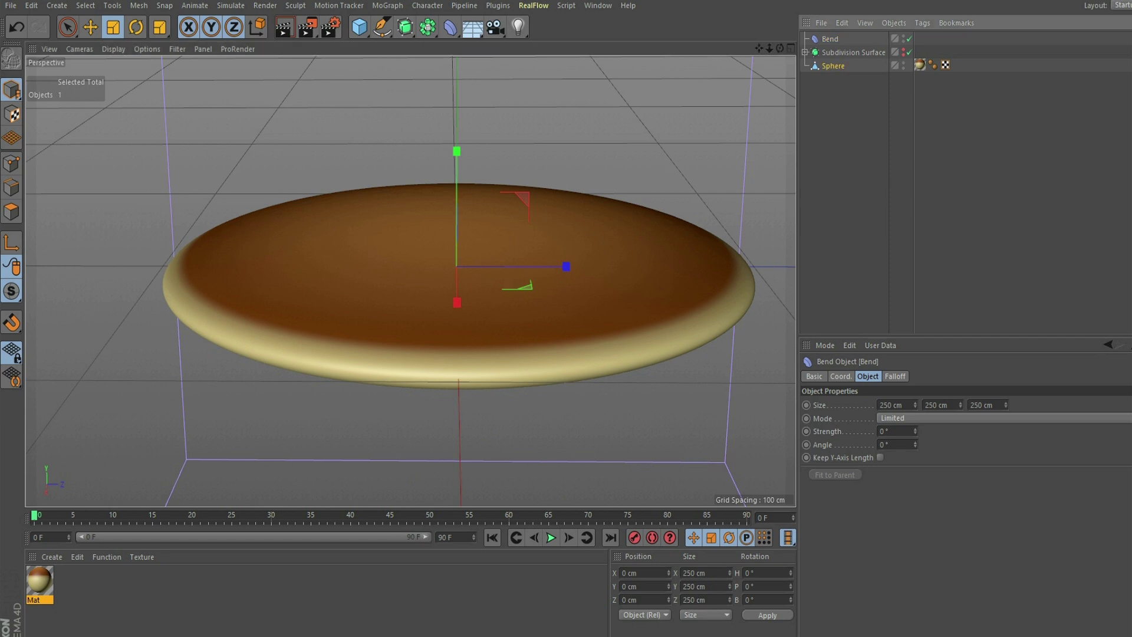
pyautogui.moveTo(832, 66); pyautogui.dragTo(830, 39)
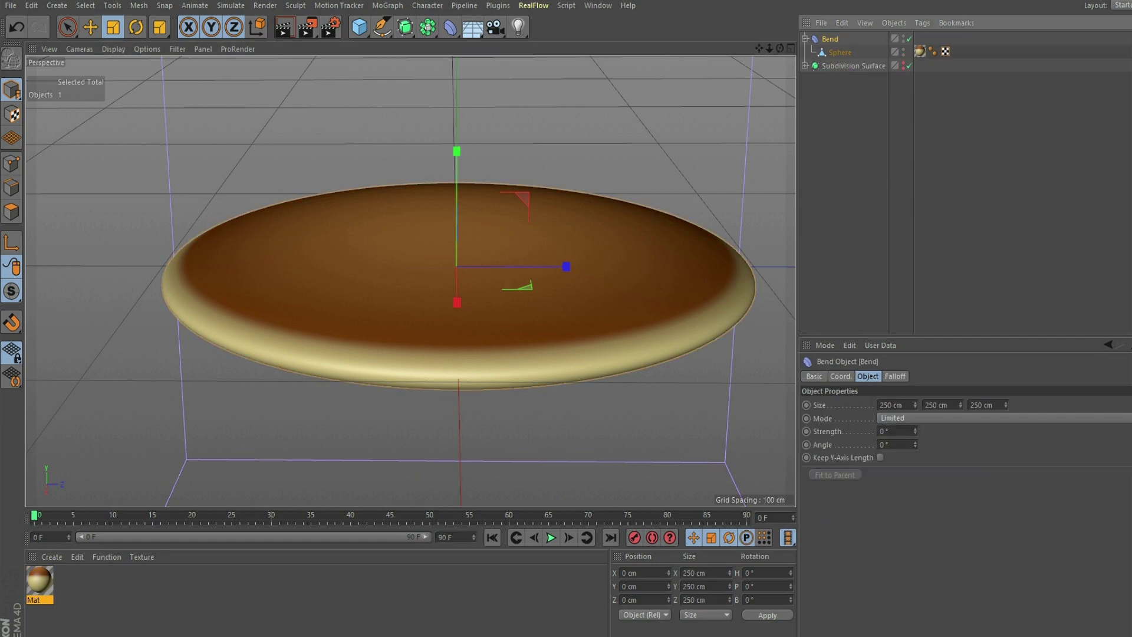
pyautogui.click(839, 52)
pyautogui.moveTo(839, 53); pyautogui.dragTo(833, 53)
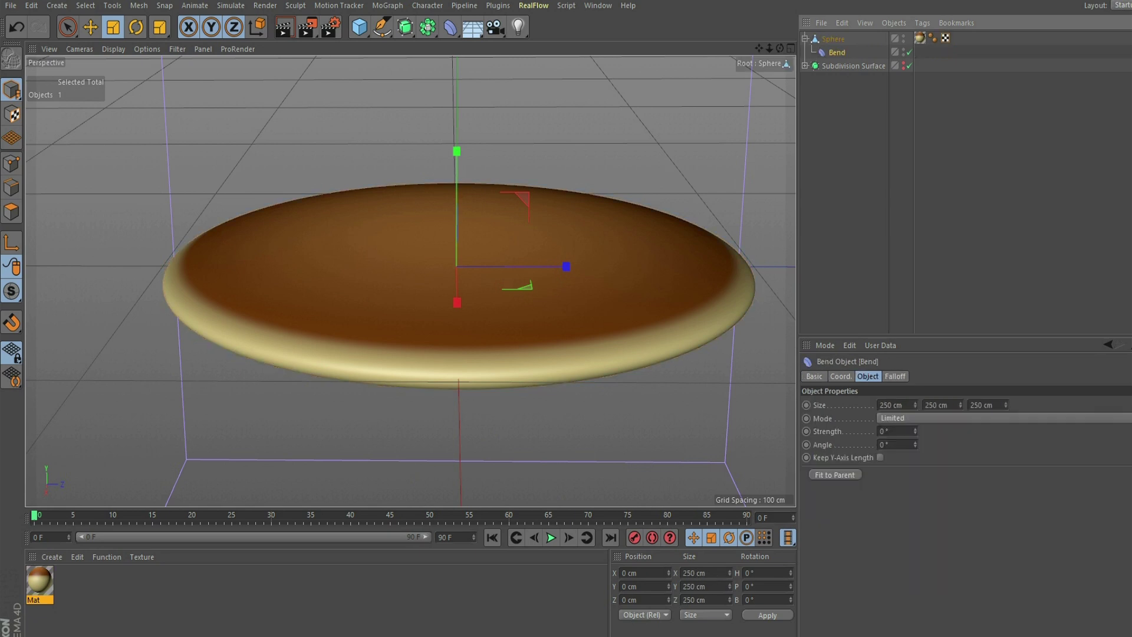
# Fit the Bend deformer to its parent Sphere and set its mode to Unlimited.
pyautogui.click(835, 475)
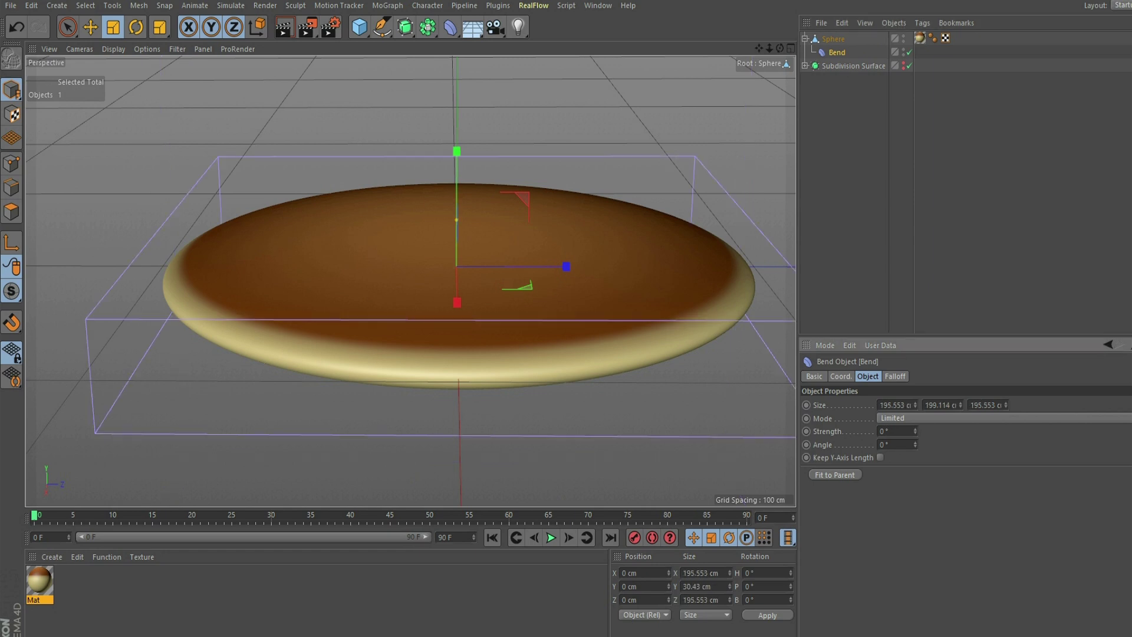
pyautogui.moveTo(769, 48); pyautogui.dragTo(749, 51)
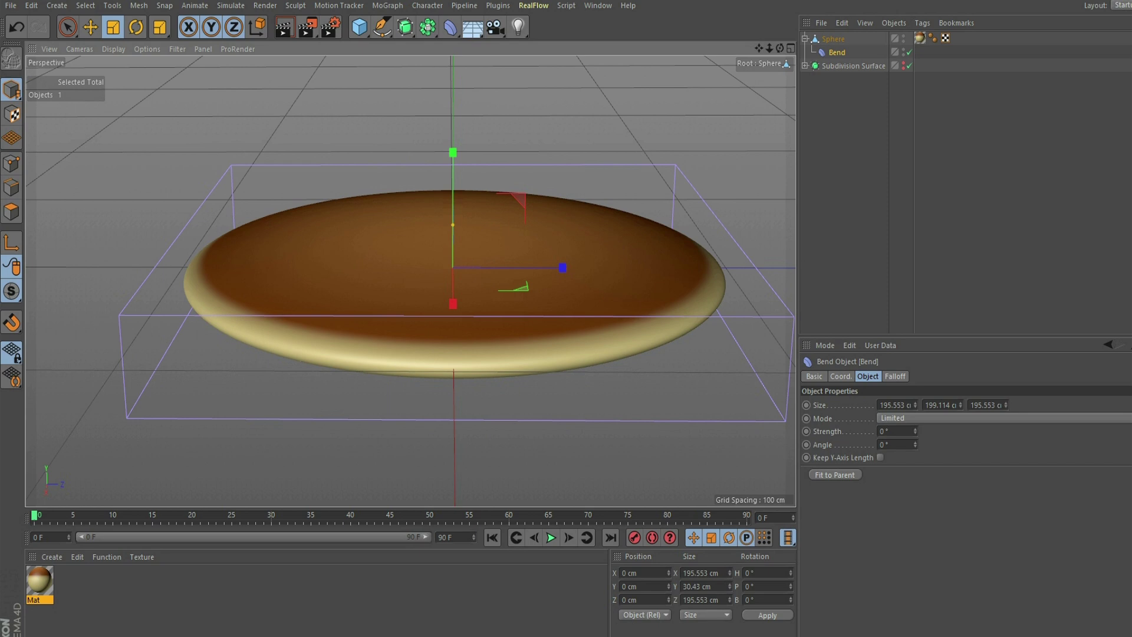
pyautogui.click(896, 417)
pyautogui.click(895, 458)
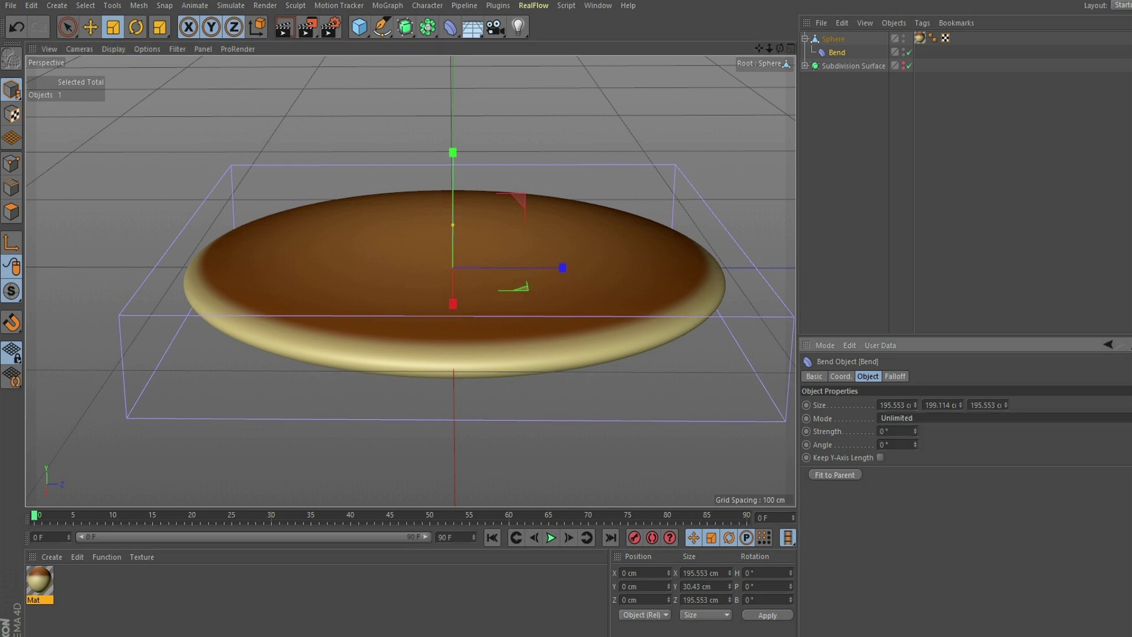
# Undo a trial change of the Bend's strength and rotate the deformer to a pitch of about -90°.
pyautogui.moveTo(915, 432)
pyautogui.mouseDown()
pyautogui.moveTo(915, 375)
pyautogui.moveTo(915, 483)
pyautogui.moveTo(914, 443)
pyautogui.mouseUp()
pyautogui.hotkey('ctrl', 'z')
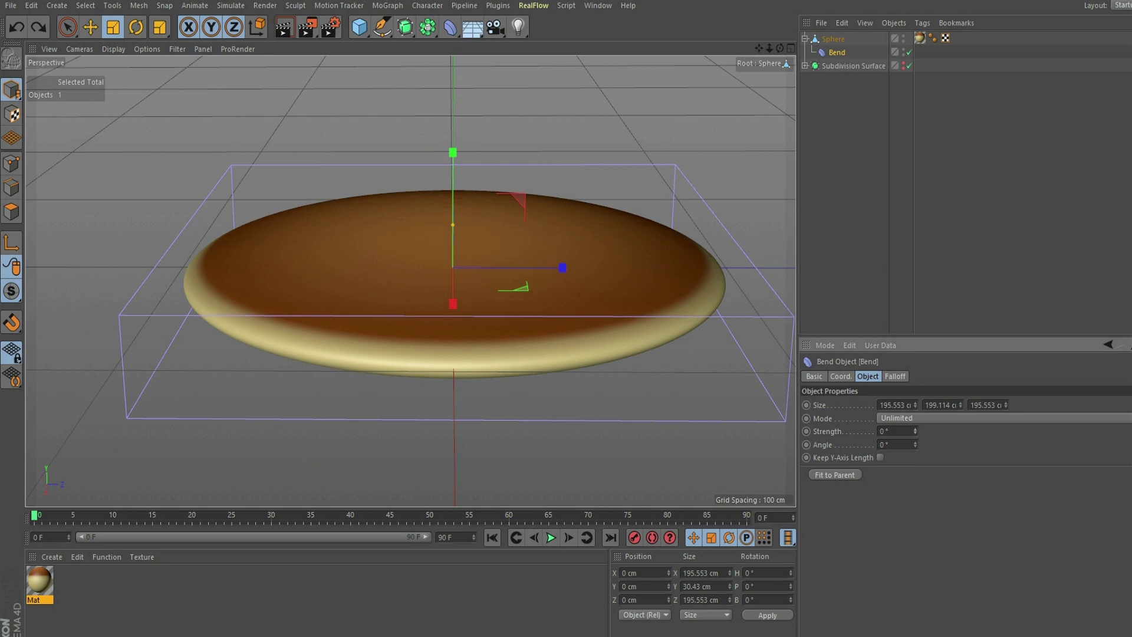
pyautogui.press('r')
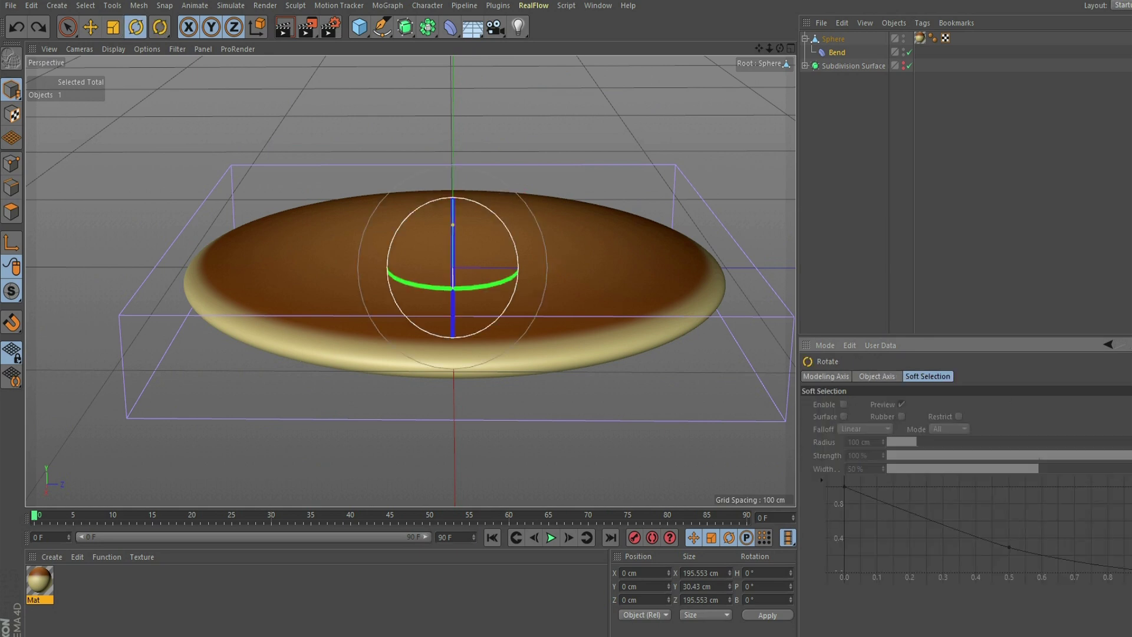
pyautogui.moveTo(398, 231); pyautogui.dragTo(499, 195)
pyautogui.moveTo(410, 281)
pyautogui.keyDown('alt'); pyautogui.mouseDown()
pyautogui.moveTo(426, 245)
pyautogui.moveTo(473, 260)
pyautogui.mouseUp(); pyautogui.keyUp('alt')
pyautogui.click(836, 52)
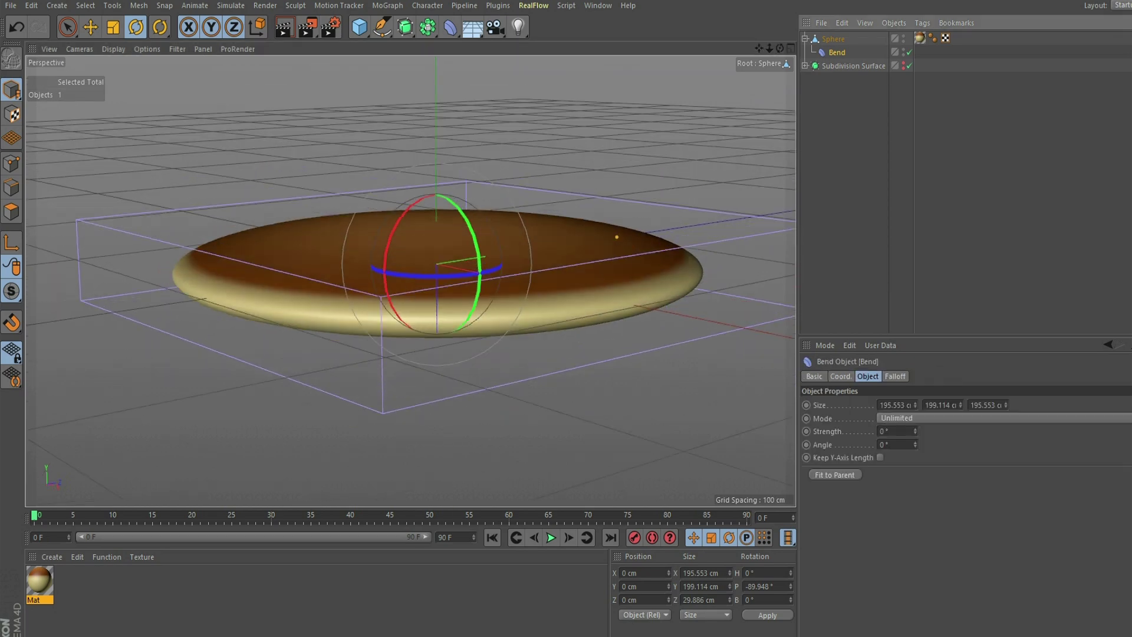
# Try bending the pancake with strengths up to 250° at this orientation and undo each attempt.
pyautogui.moveTo(915, 431); pyautogui.dragTo(914, 289)
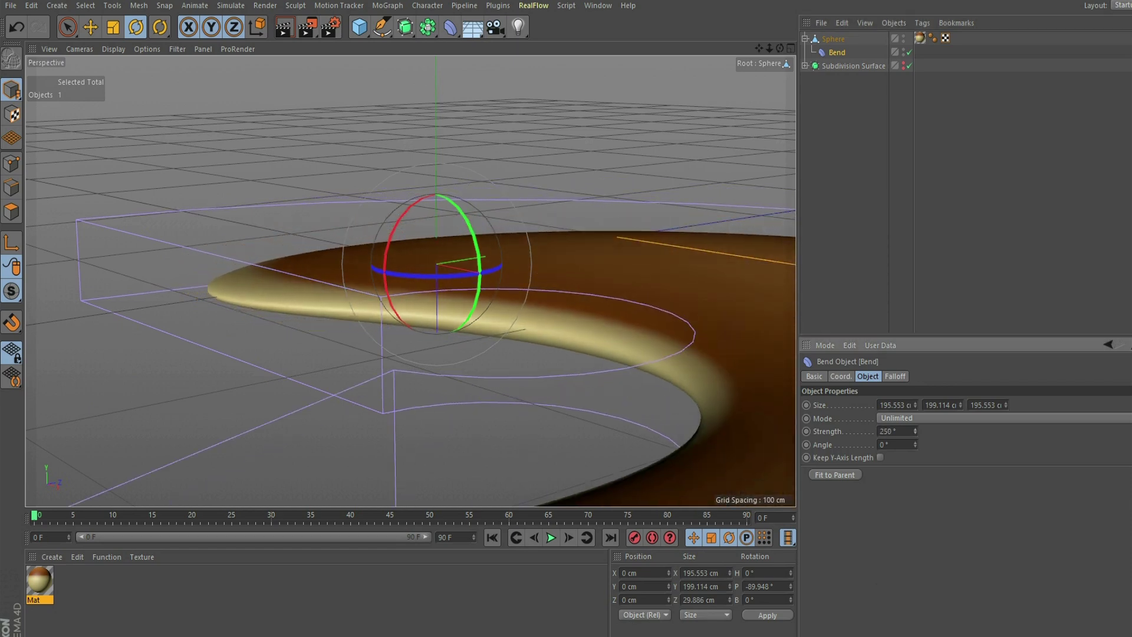
pyautogui.hotkey('ctrl', 'z')
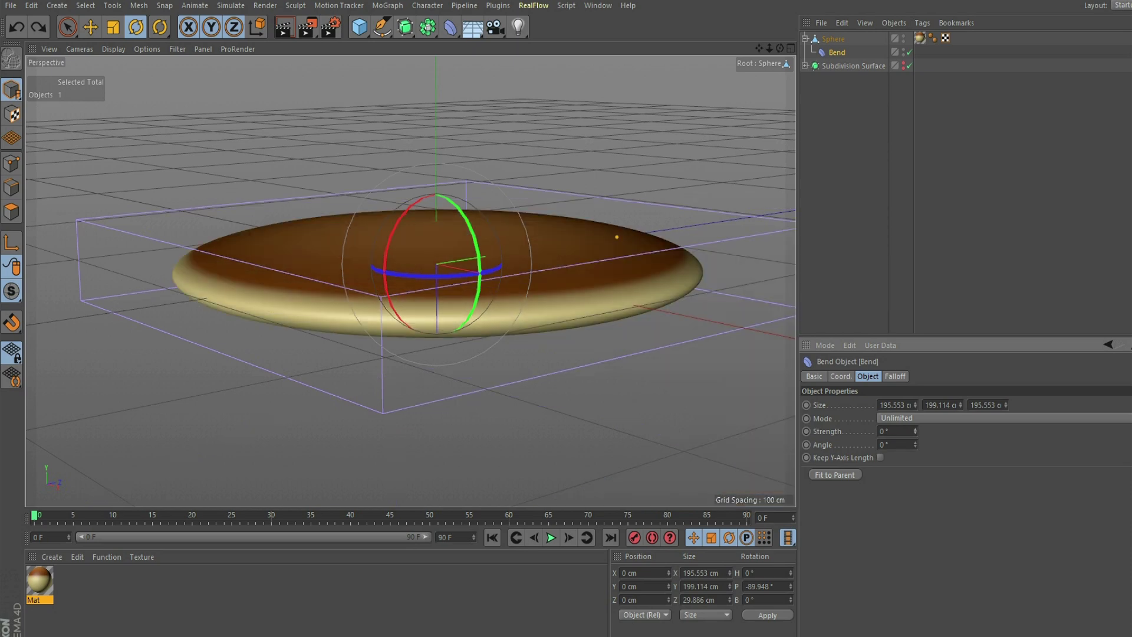
pyautogui.moveTo(915, 431); pyautogui.dragTo(915, 371)
pyautogui.hotkey('ctrl', 'z')
# Rotate the Bend deformer to a pitch of about -180°, try a bend strength and undo it.
pyautogui.keyDown('alt'); pyautogui.moveTo(410, 282); pyautogui.dragTo(331, 293); pyautogui.keyUp('alt')
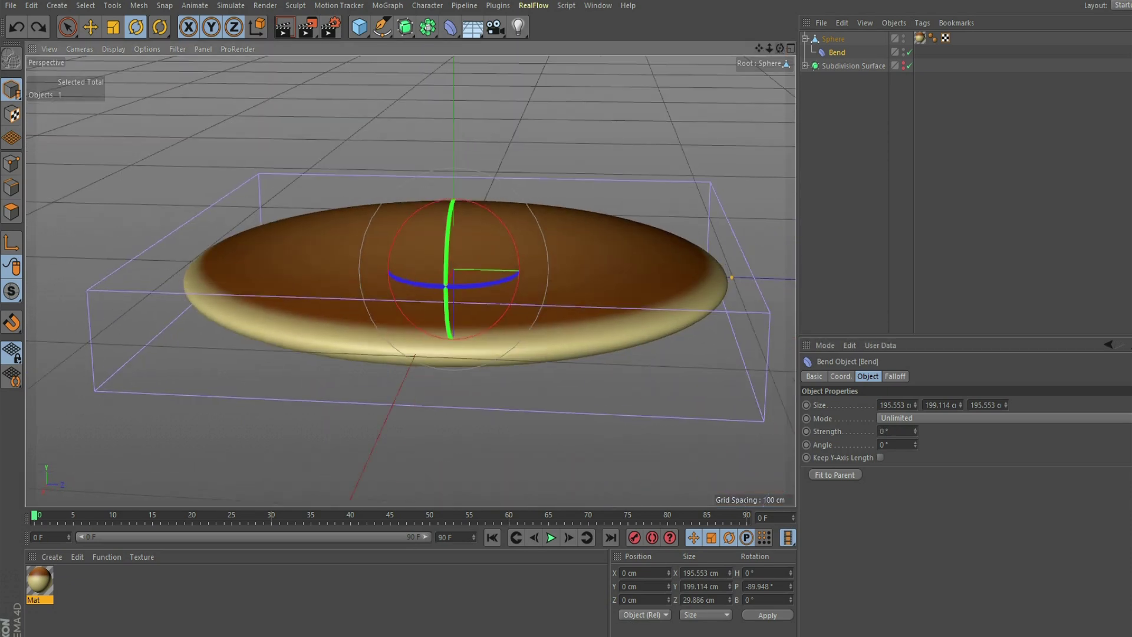
pyautogui.moveTo(493, 215); pyautogui.dragTo(576, 374)
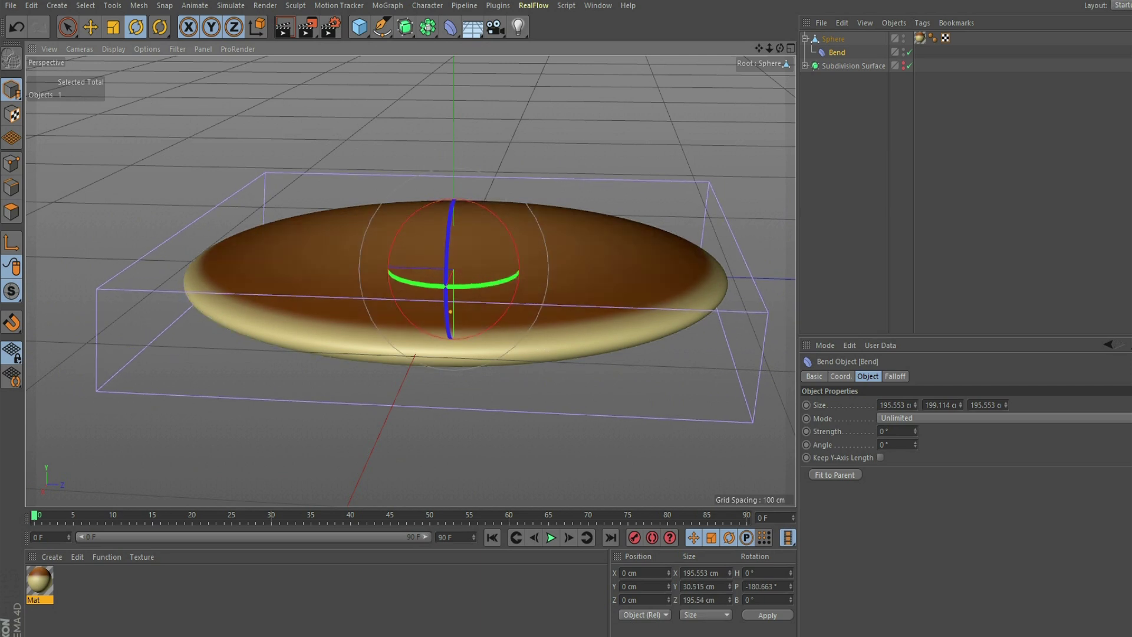
pyautogui.moveTo(915, 431); pyautogui.dragTo(915, 372)
pyautogui.hotkey('ctrl', 'z')
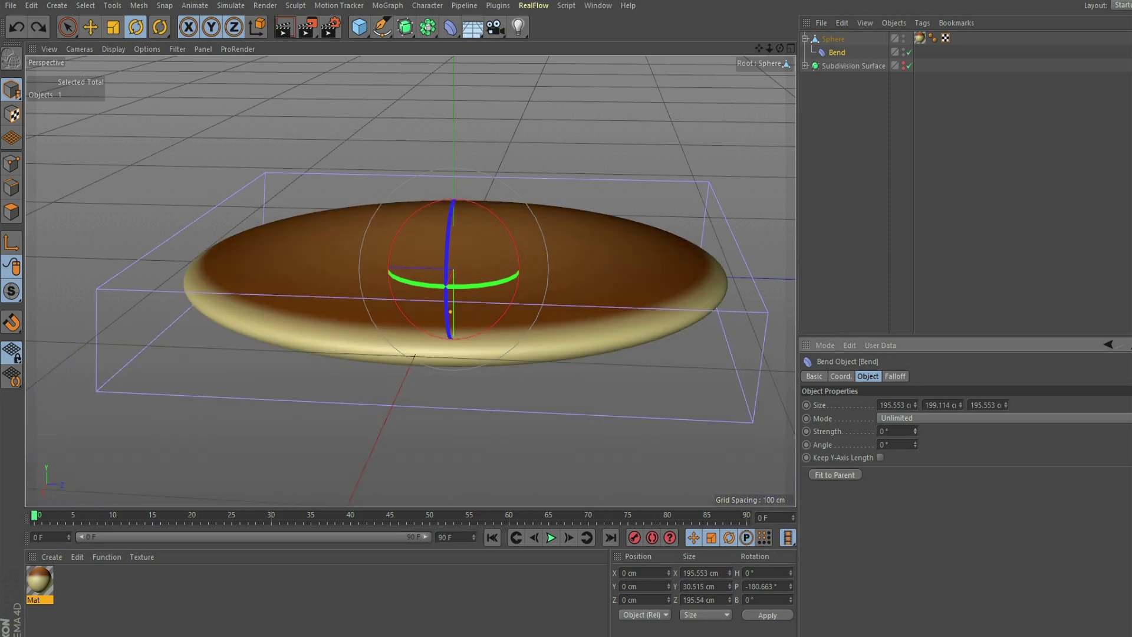
# Rotate the Bend deformer to a bank of about -84°, try a strength of 205° and undo it.
pyautogui.moveTo(449, 236); pyautogui.dragTo(448, 305)
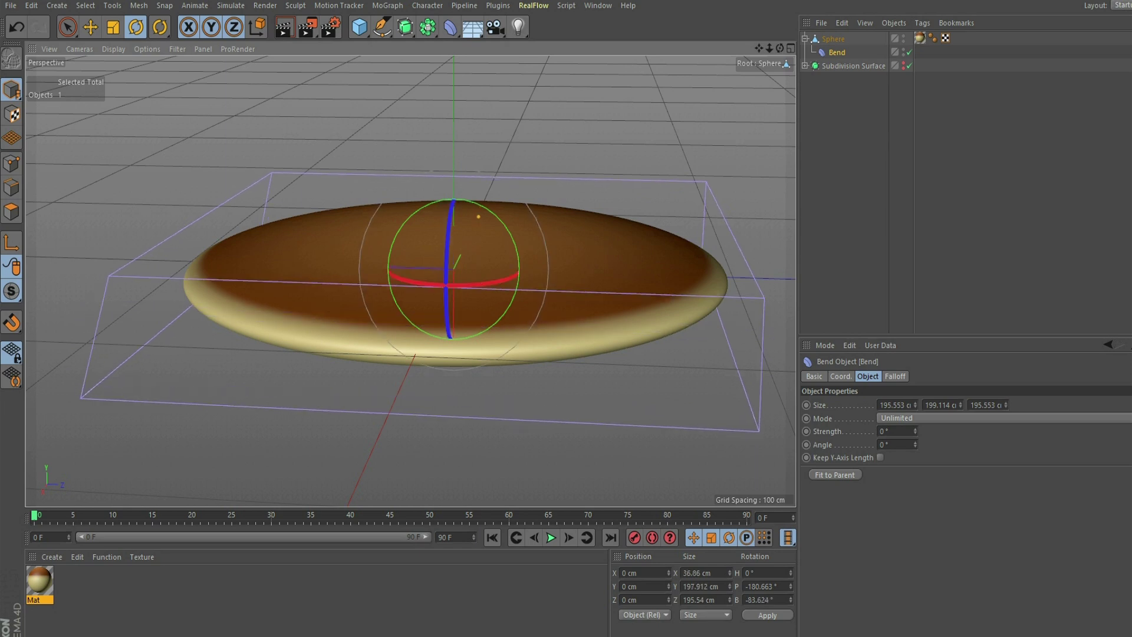
pyautogui.moveTo(915, 431); pyautogui.dragTo(915, 310)
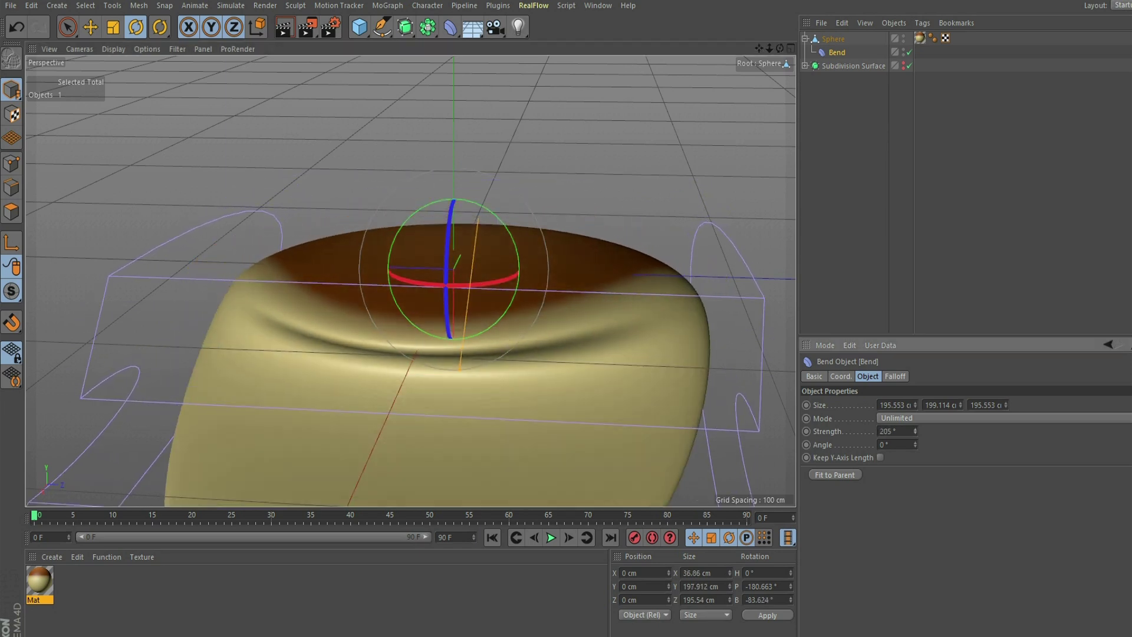
pyautogui.moveTo(779, 49); pyautogui.dragTo(932, 52)
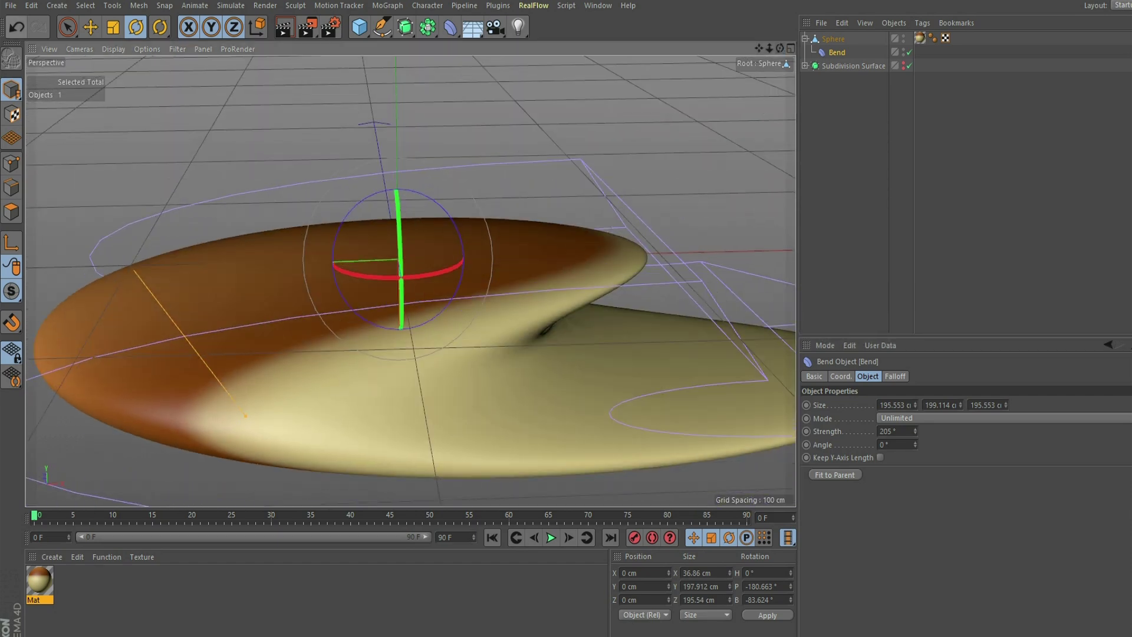
pyautogui.click(17, 27)
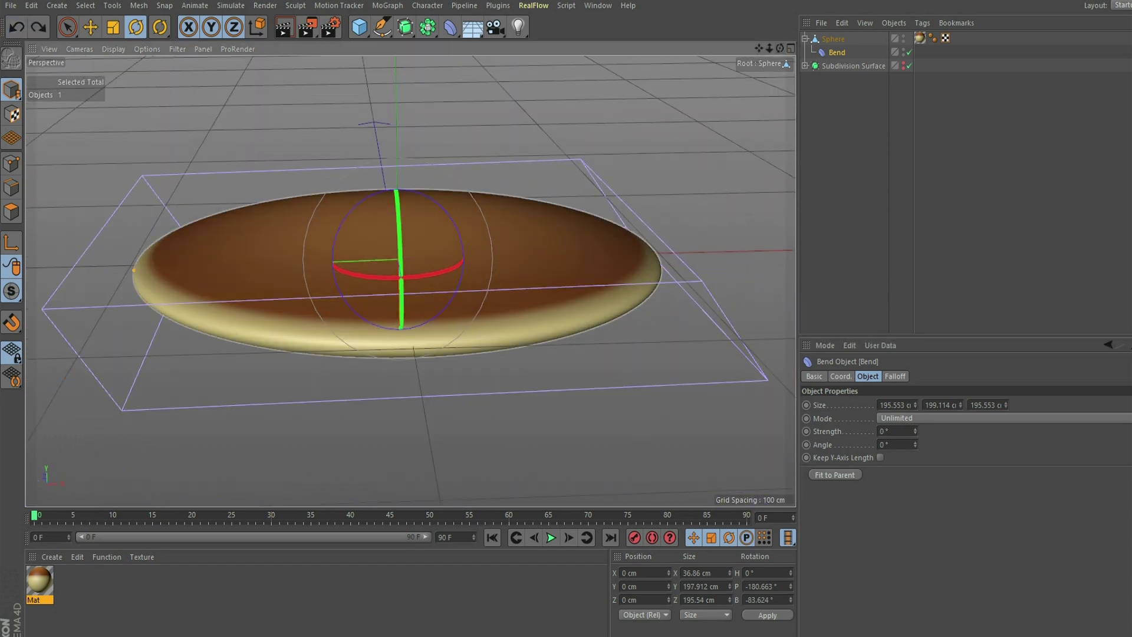
# Align the Bend deformer to -180° pitch and -90° bank, and fit it to the parent Sphere.
pyautogui.moveTo(780, 49); pyautogui.dragTo(925, 49)
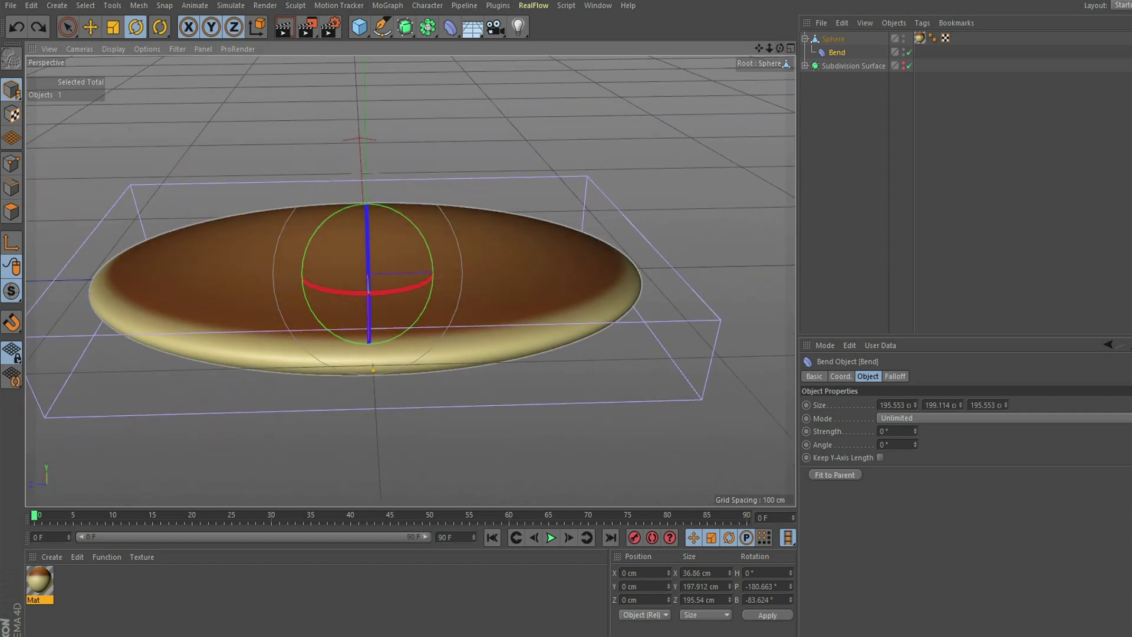
pyautogui.moveTo(367, 237)
pyautogui.mouseDown()
pyautogui.moveTo(365, 248)
pyautogui.moveTo(365, 230)
pyautogui.mouseUp()
pyautogui.moveTo(780, 49); pyautogui.dragTo(880, 33)
pyautogui.click(835, 475)
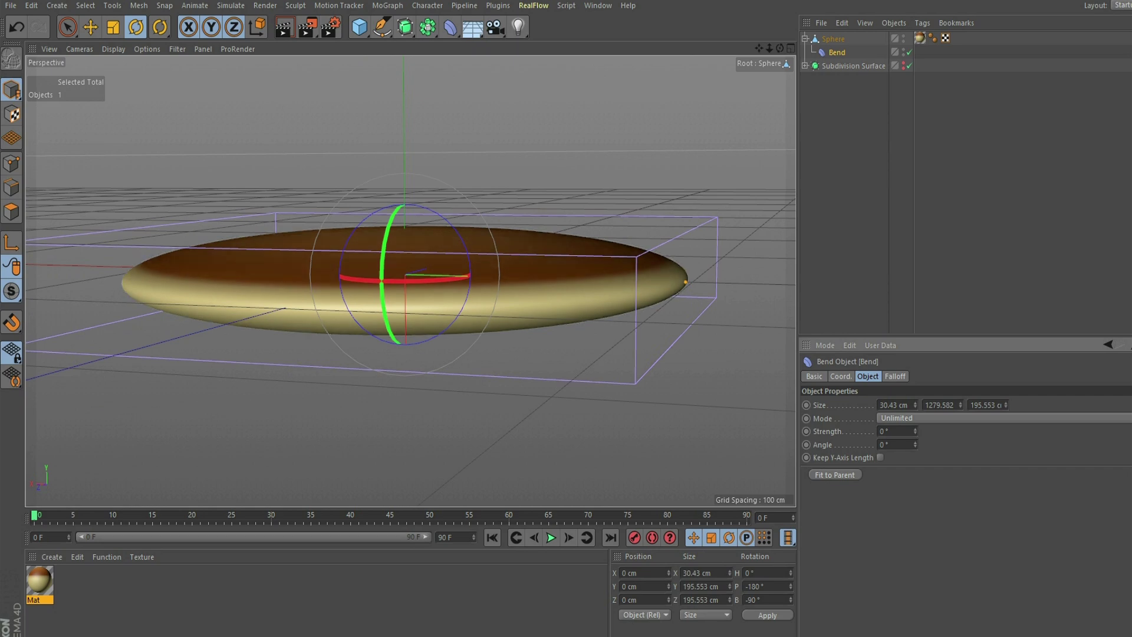
# Try bending the pancake with Bend strengths of 3° and -13° at the current deformer orientation.
pyautogui.moveTo(915, 431)
pyautogui.mouseDown()
pyautogui.moveTo(915, 409)
pyautogui.moveTo(915, 452)
pyautogui.moveTo(915, 429)
pyautogui.mouseUp()
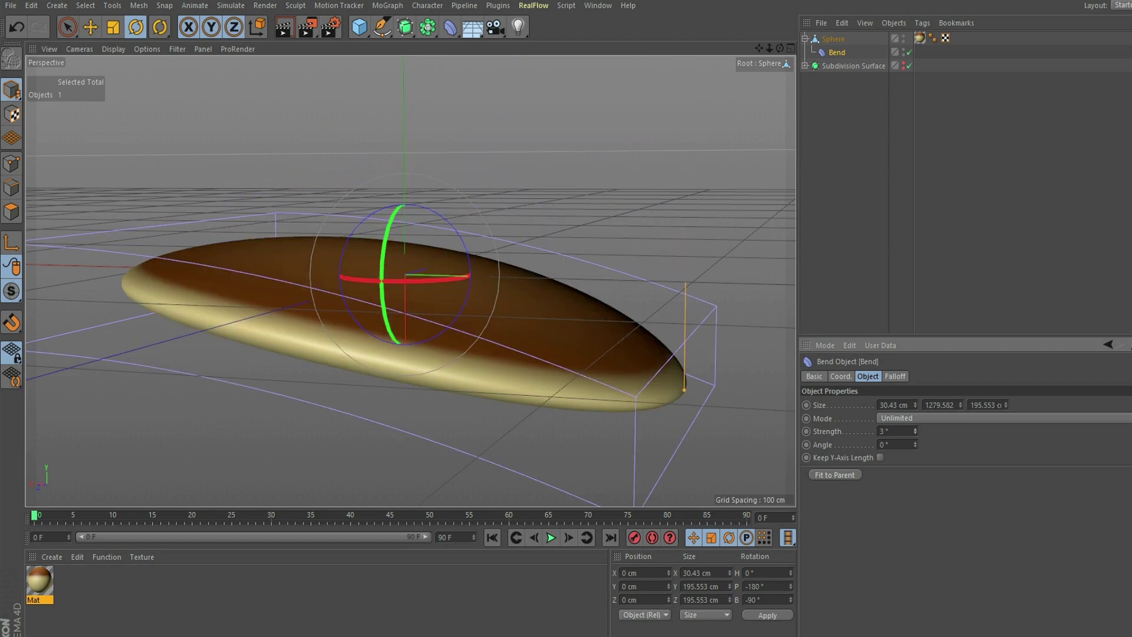
pyautogui.hotkey('ctrl', 'z')
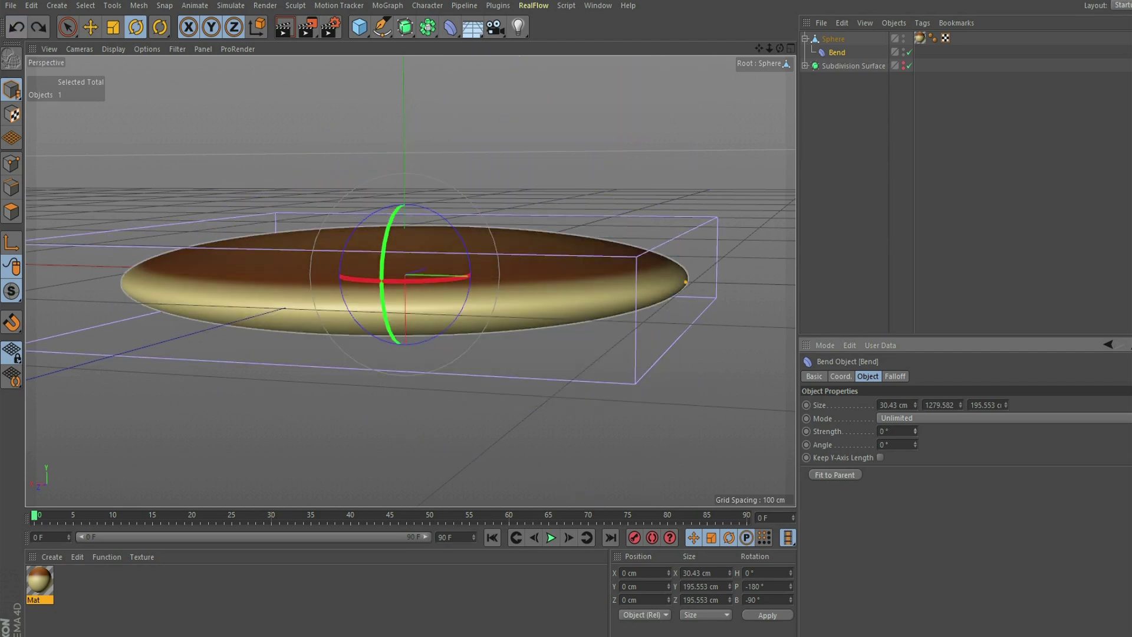
pyautogui.moveTo(410, 281)
pyautogui.keyDown('alt'); pyautogui.mouseDown()
pyautogui.moveTo(448, 295)
pyautogui.moveTo(409, 284)
pyautogui.mouseUp(); pyautogui.keyUp('alt')
pyautogui.moveTo(915, 431)
pyautogui.mouseDown()
pyautogui.moveTo(915, 414)
pyautogui.moveTo(915, 543)
pyautogui.moveTo(915, 441)
pyautogui.mouseUp()
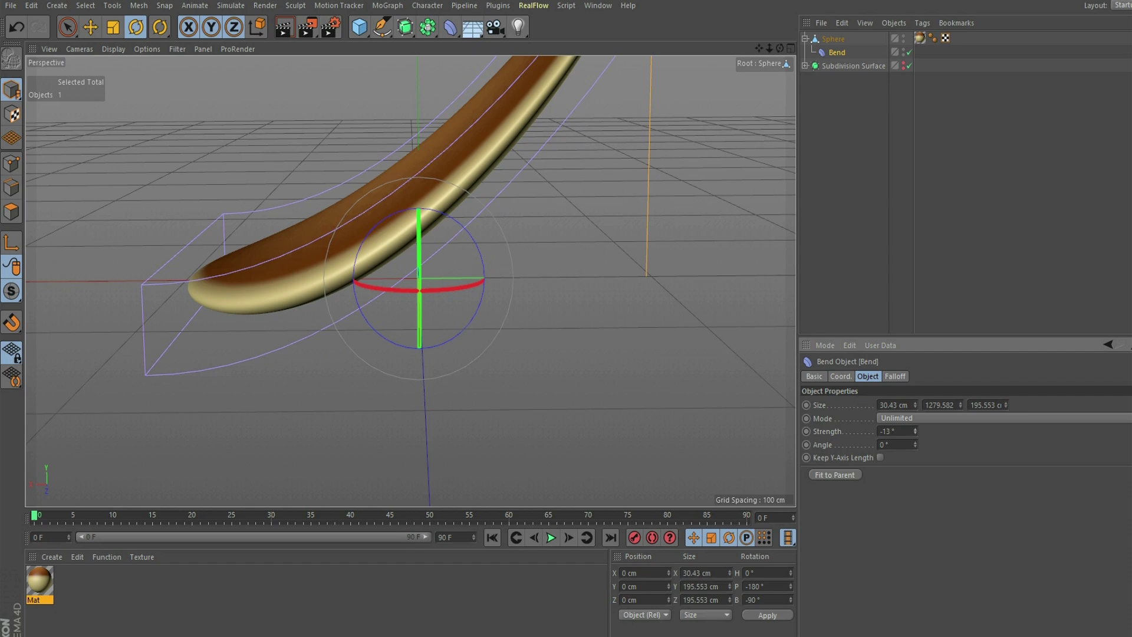
# Enable Keep Y-Axis Length on the Bend deformer and set its strength to 0°.
pyautogui.click(879, 457)
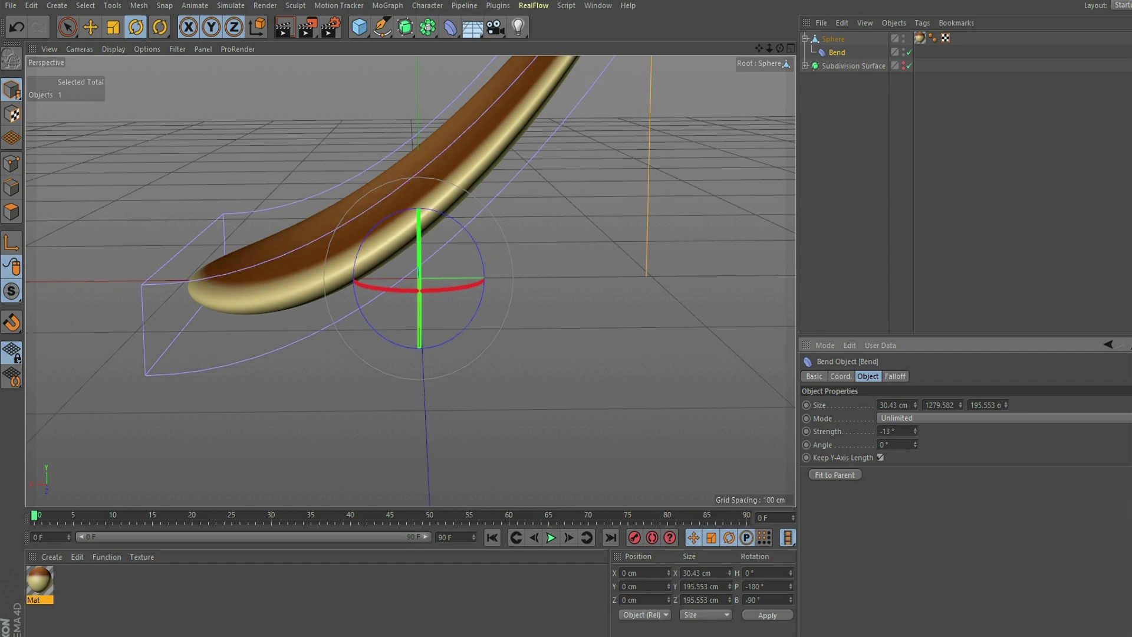
pyautogui.keyDown('alt'); pyautogui.moveTo(403, 178); pyautogui.dragTo(409, 280, button='middle'); pyautogui.keyUp('alt')
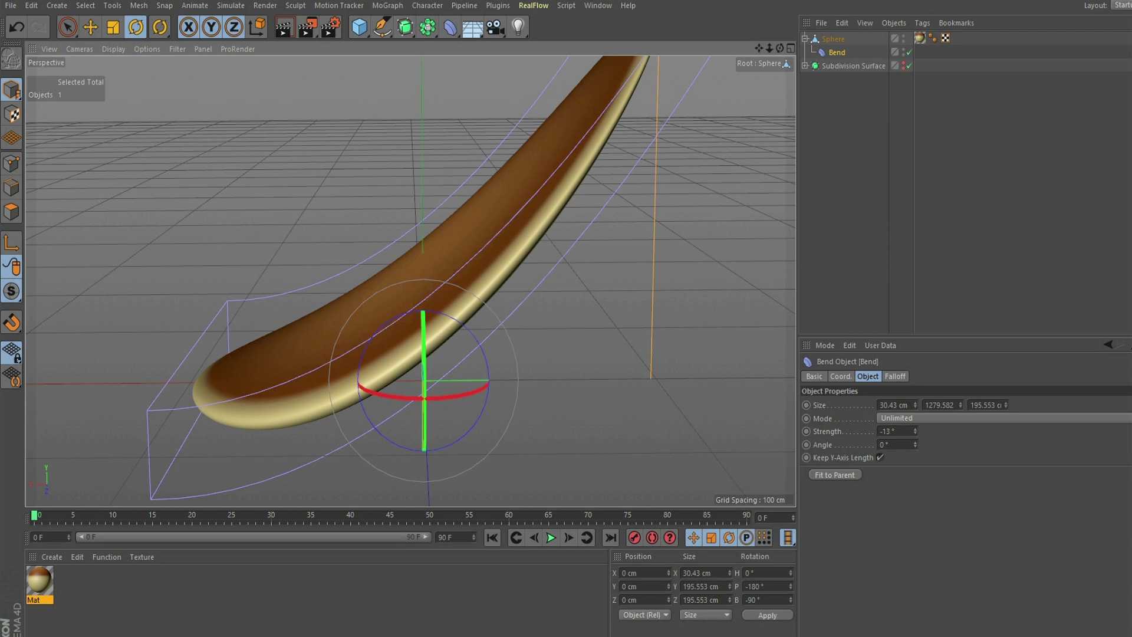
pyautogui.moveTo(915, 431)
pyautogui.mouseDown()
pyautogui.moveTo(915, 377)
pyautogui.moveTo(915, 431)
pyautogui.mouseUp()
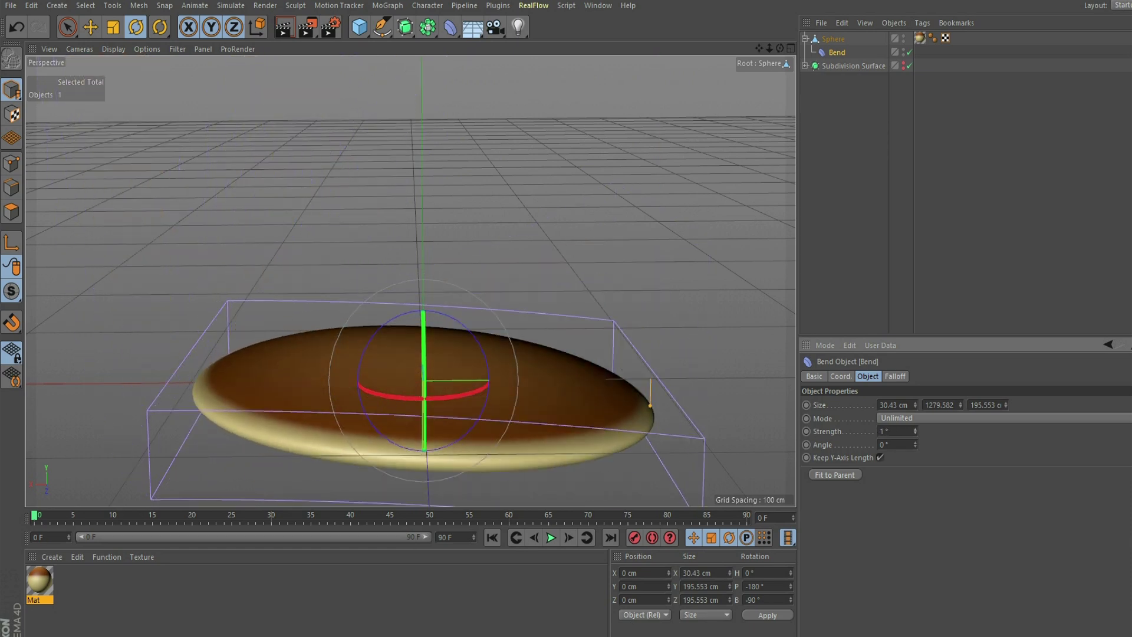
pyautogui.hotkey('ctrl', 'z')
pyautogui.doubleClick(885, 431)
pyautogui.write('0')
pyautogui.press('Return')
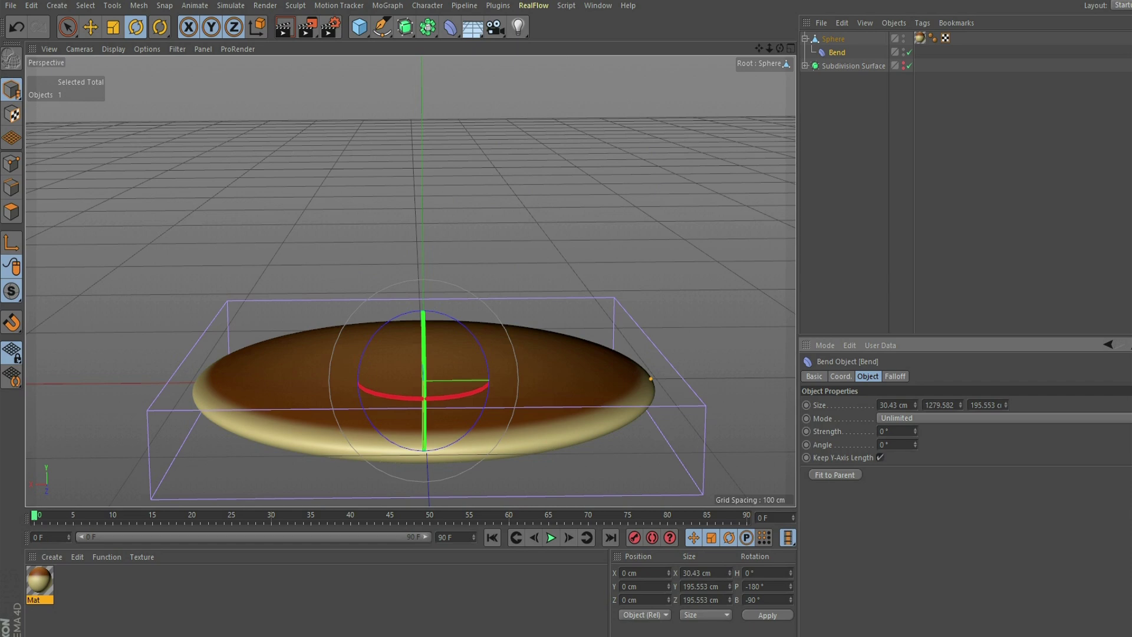
# Try keyframing the Bend deformer's strength at frame 15, return to frame 0 and undo the key.
pyautogui.moveTo(758, 49); pyautogui.dragTo(768, 2)
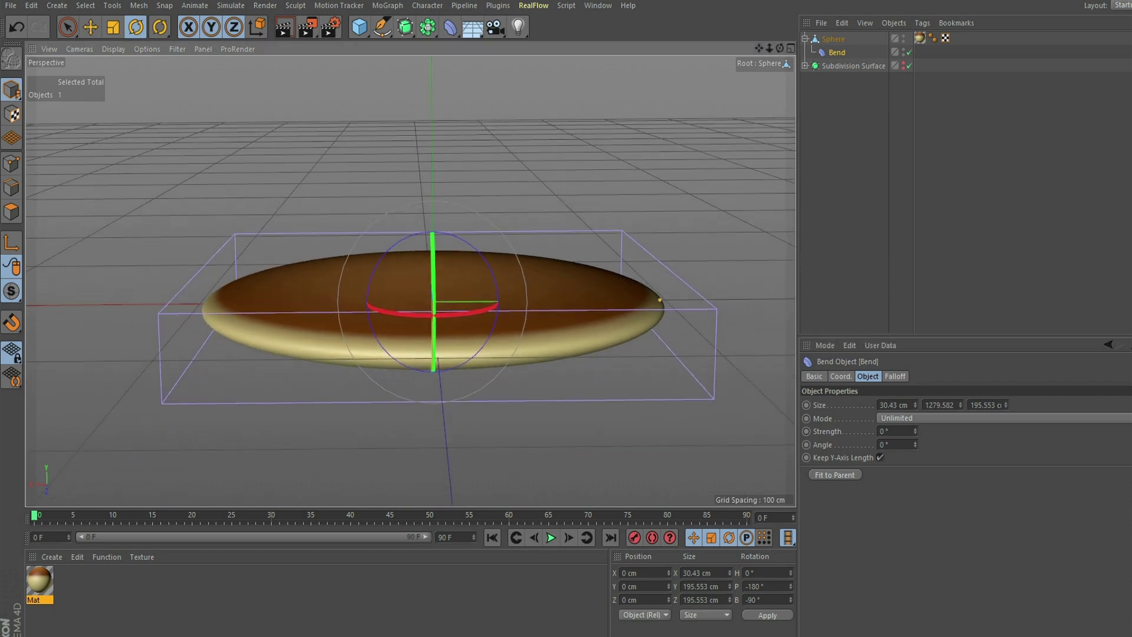
pyautogui.moveTo(407, 277)
pyautogui.keyDown('alt'); pyautogui.mouseDown()
pyautogui.moveTo(424, 265)
pyautogui.moveTo(414, 294)
pyautogui.moveTo(410, 281)
pyautogui.mouseUp(); pyautogui.keyUp('alt')
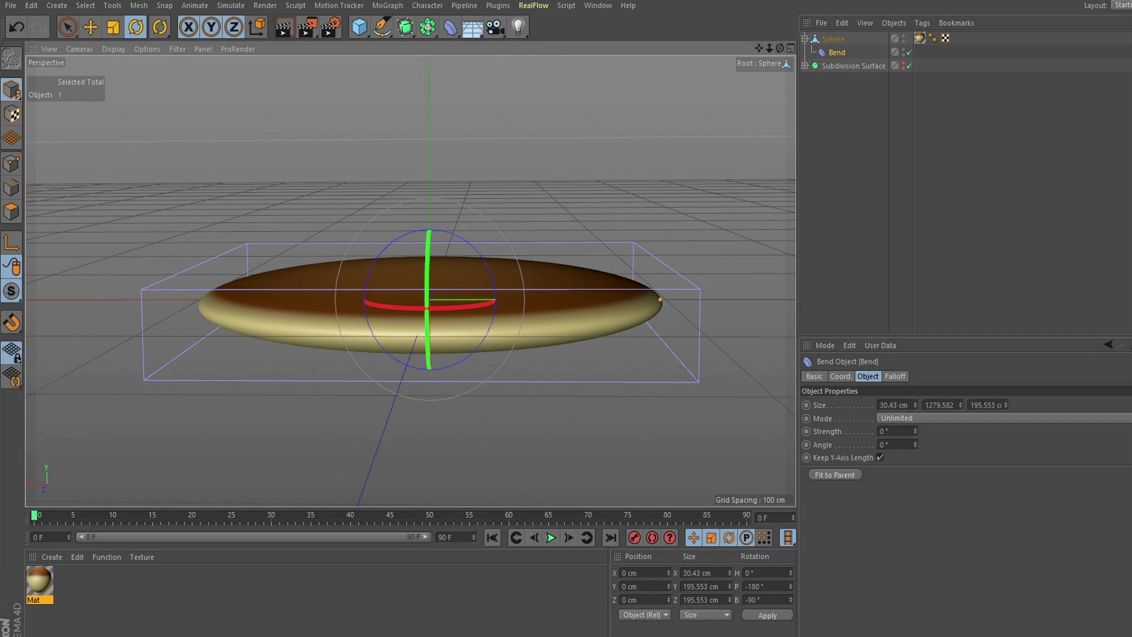
pyautogui.press('F8')
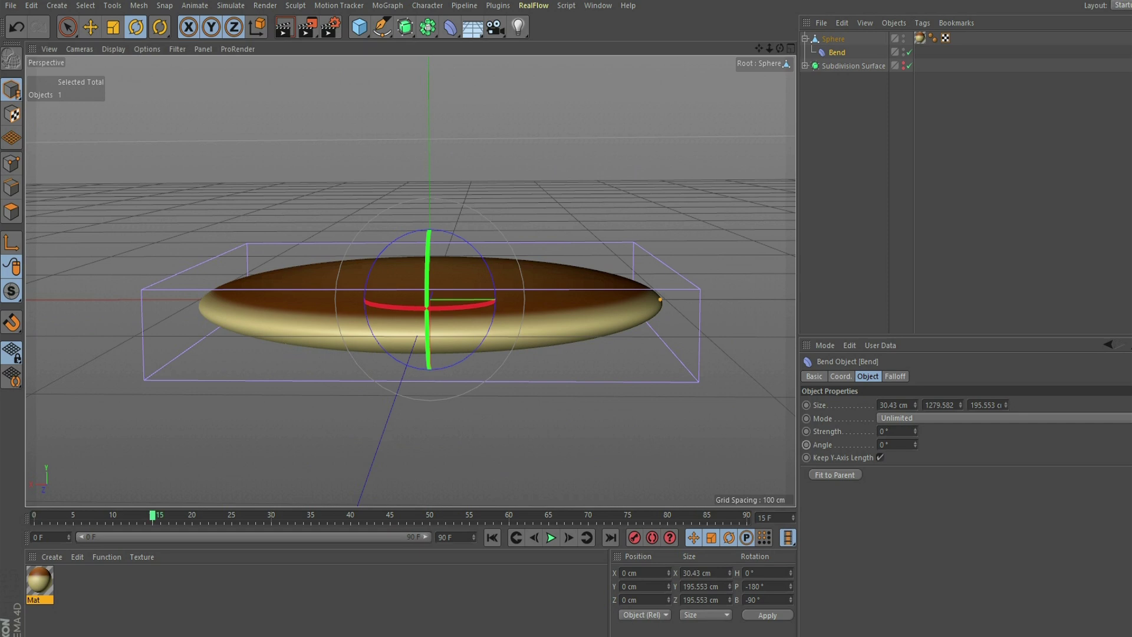
pyautogui.keyDown('ctrl'); pyautogui.click(806, 431); pyautogui.keyUp('ctrl')
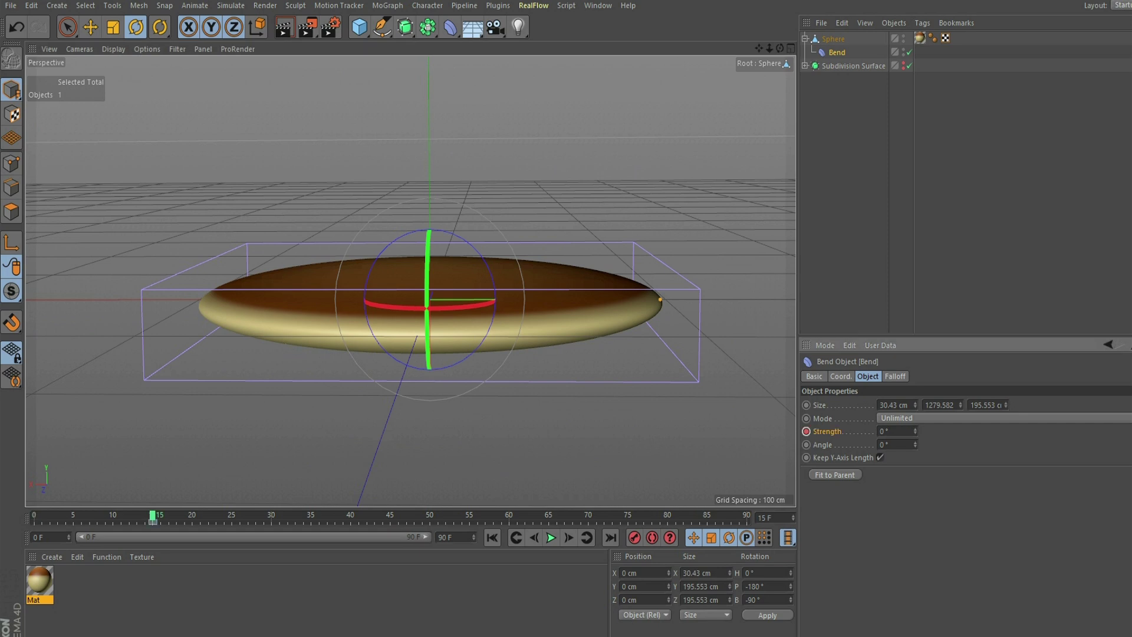
pyautogui.click(492, 537)
pyautogui.hotkey('ctrl', 'z')
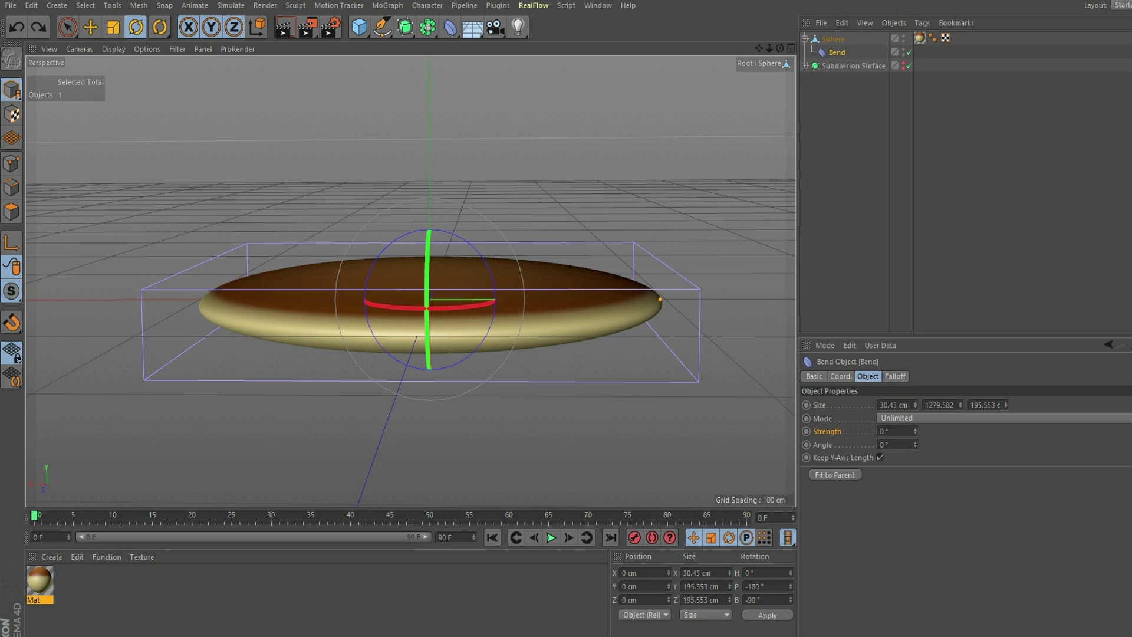
# Record a keyframe for the Sphere's position, scale and rotation at frame 30.
pyautogui.scroll(-4, 412, 281)
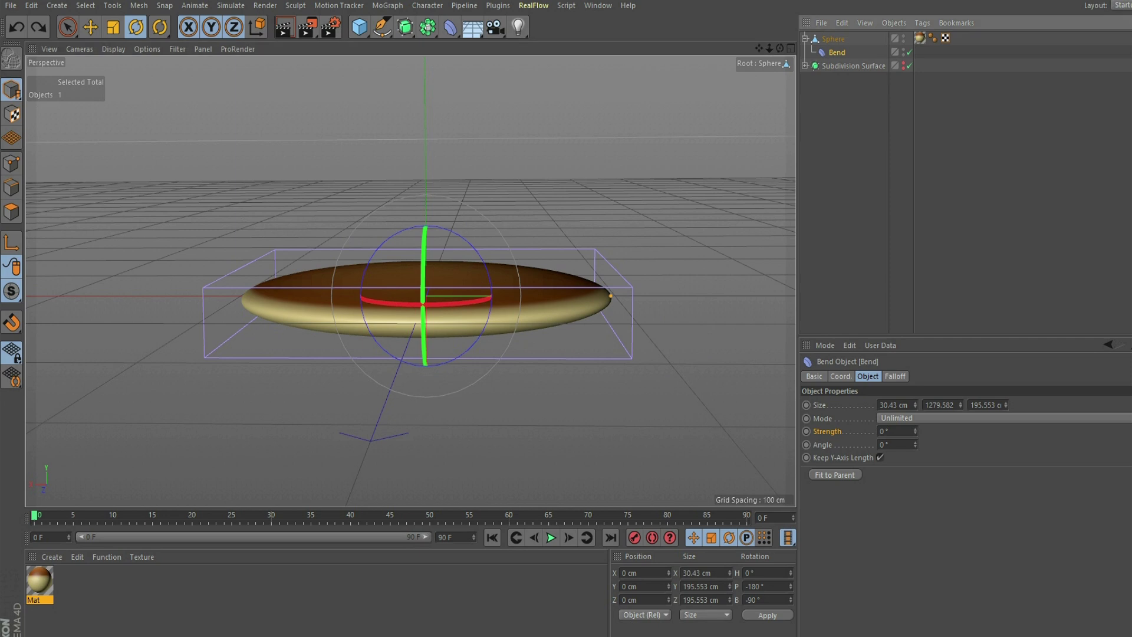
pyautogui.click(833, 38)
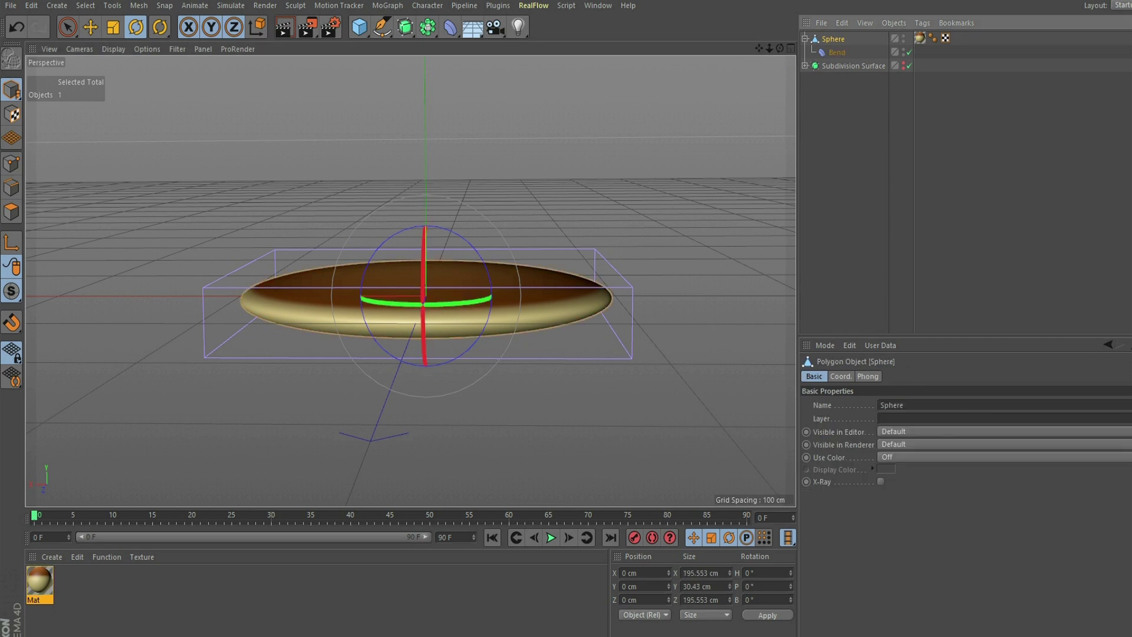
pyautogui.click(271, 515)
pyautogui.click(840, 376)
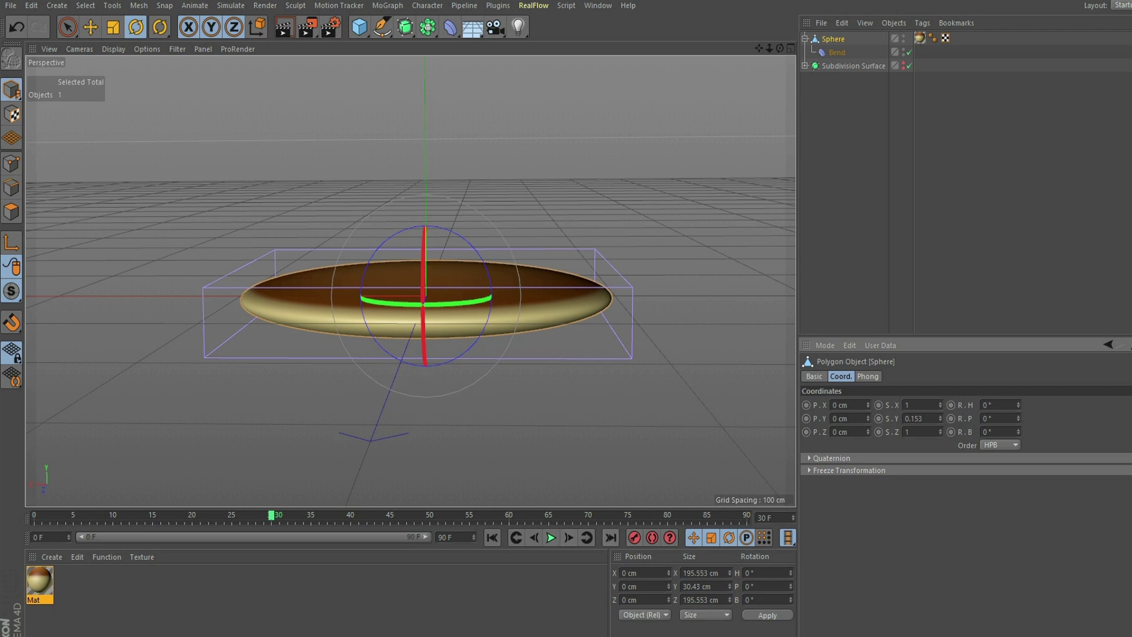
pyautogui.click(634, 537)
# Keyframe the Sphere raised to about 227 cm in Y at frame 0, and play back the drop.
pyautogui.click(491, 537)
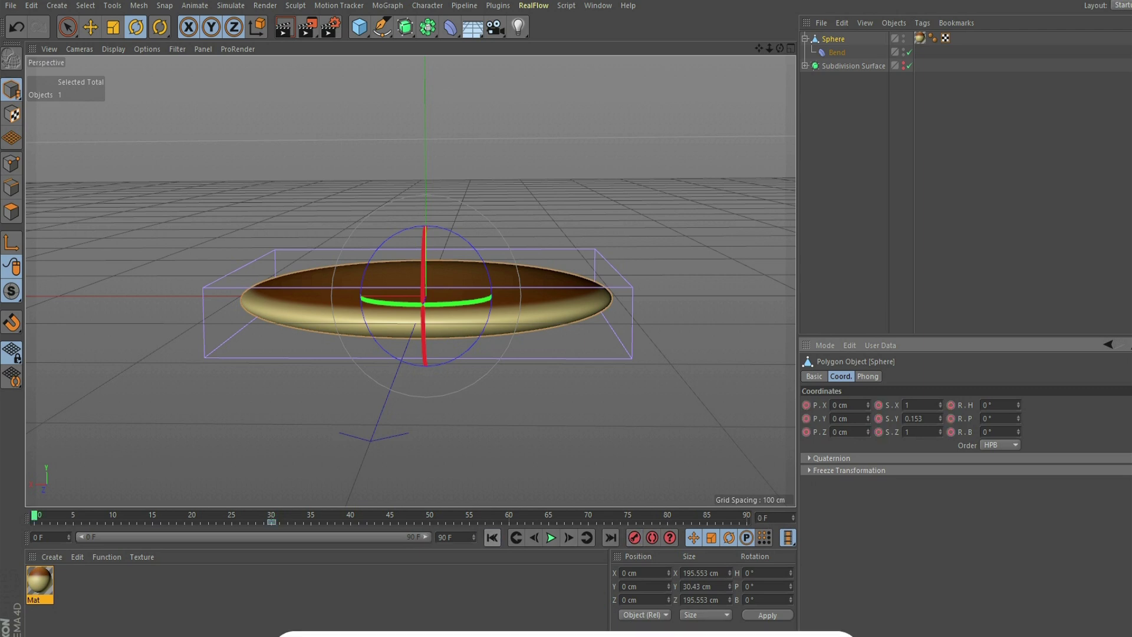
pyautogui.press('e')
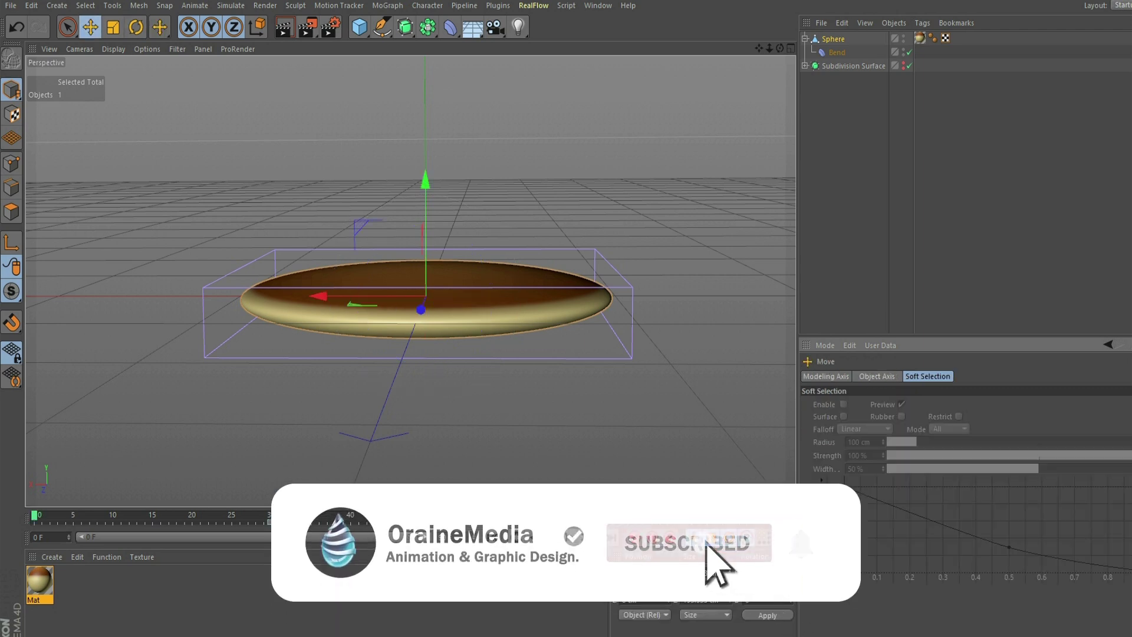
pyautogui.moveTo(425, 182); pyautogui.dragTo(424, 0)
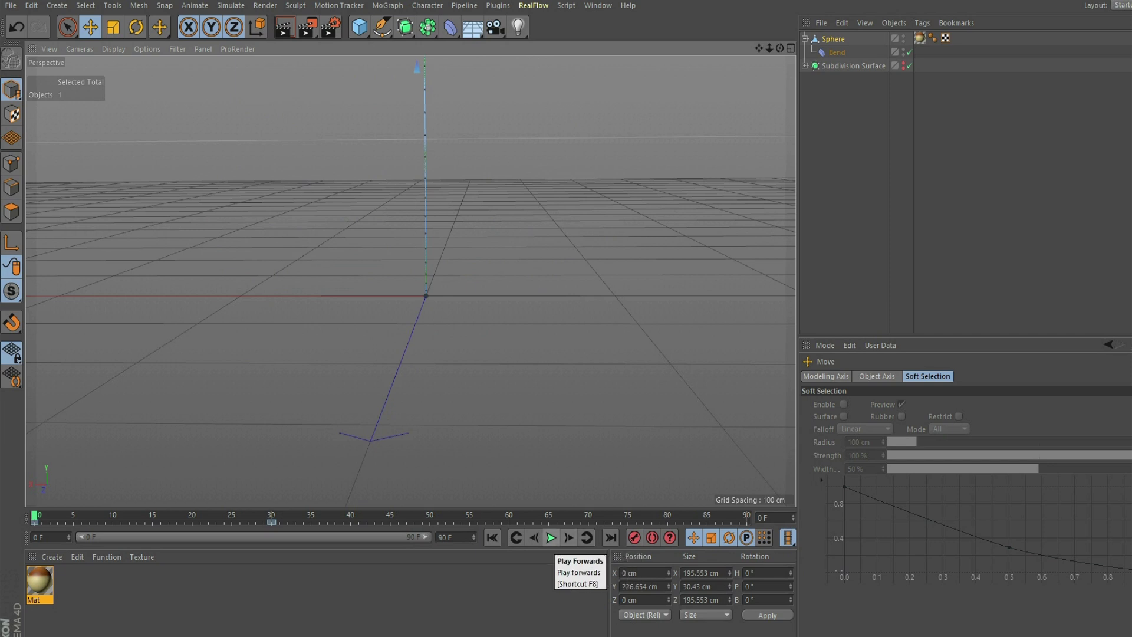
pyautogui.click(551, 537)
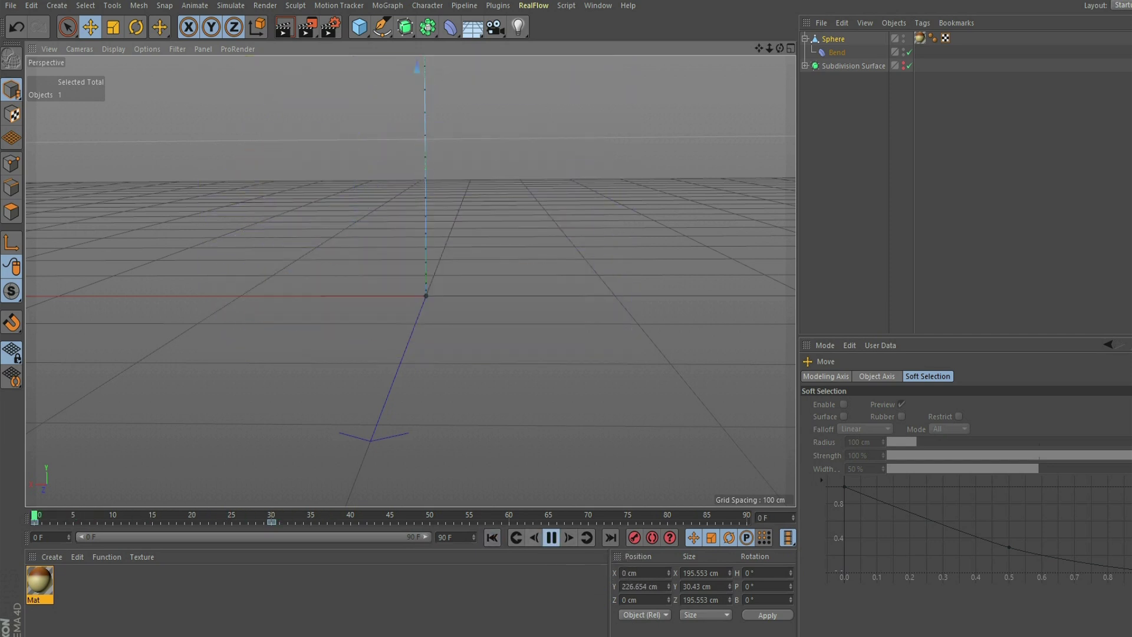
pyautogui.click(551, 537)
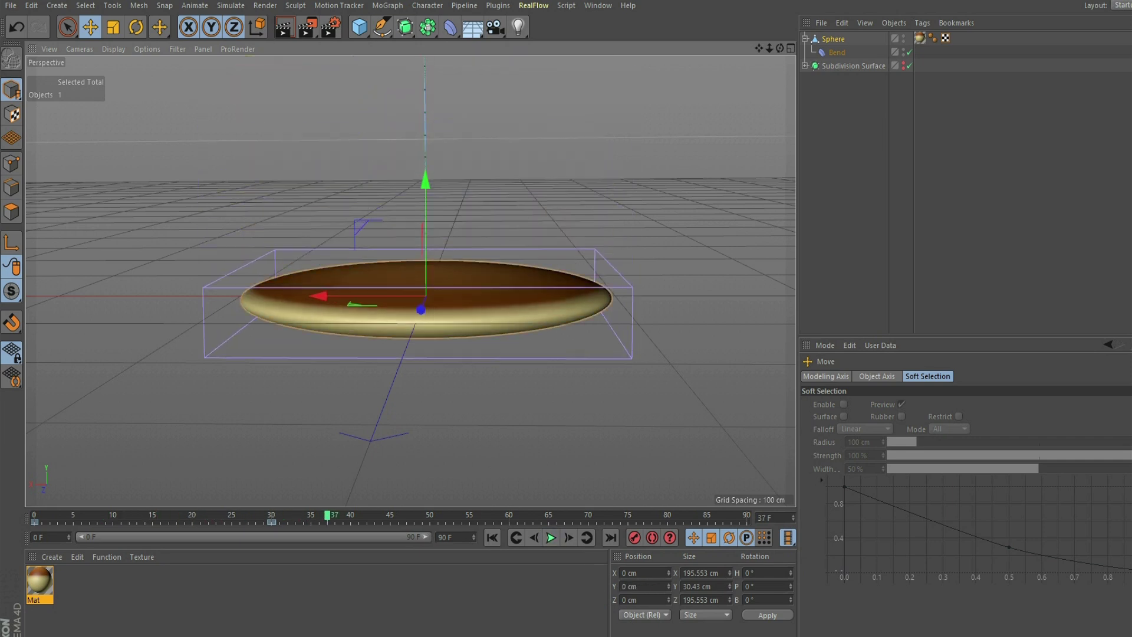
# Set all of the Sphere's animation keys to linear interpolation in its F-curves.
pyautogui.rightClick(837, 39)
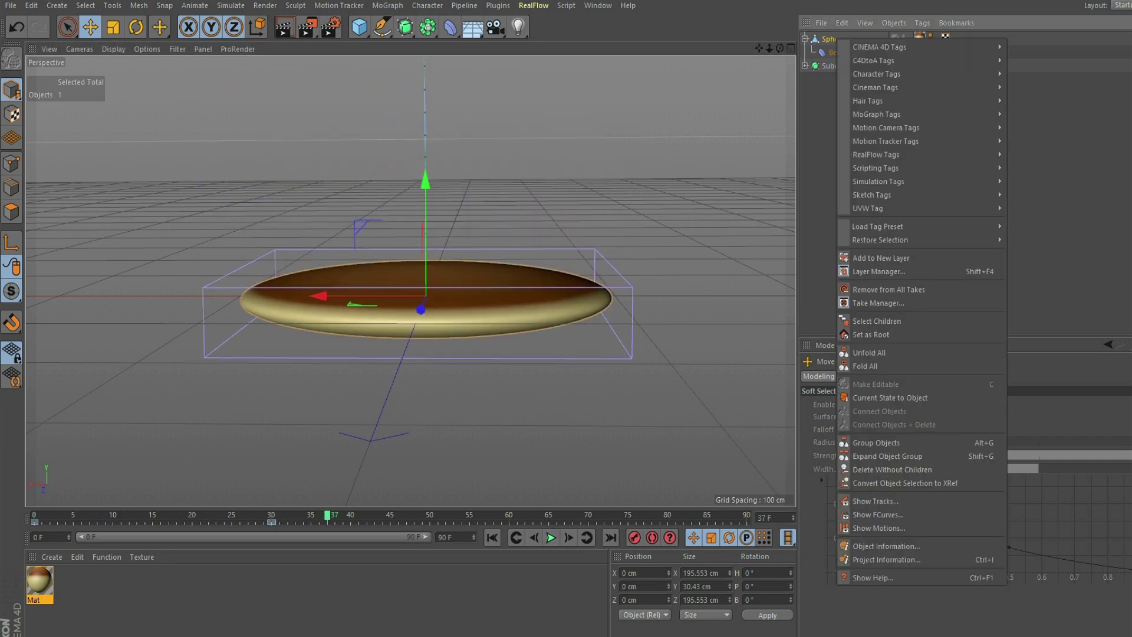
pyautogui.click(878, 514)
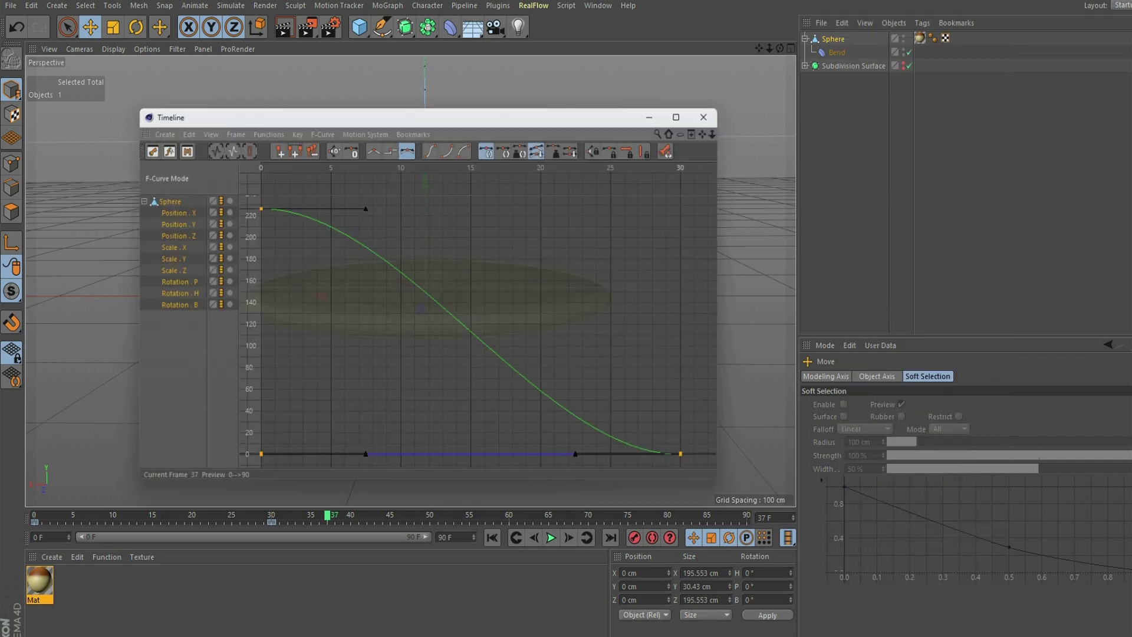
pyautogui.moveTo(651, 401); pyautogui.dragTo(722, 470)
pyautogui.keyDown('shift'); pyautogui.moveTo(290, 245); pyautogui.dragTo(246, 183); pyautogui.keyUp('shift')
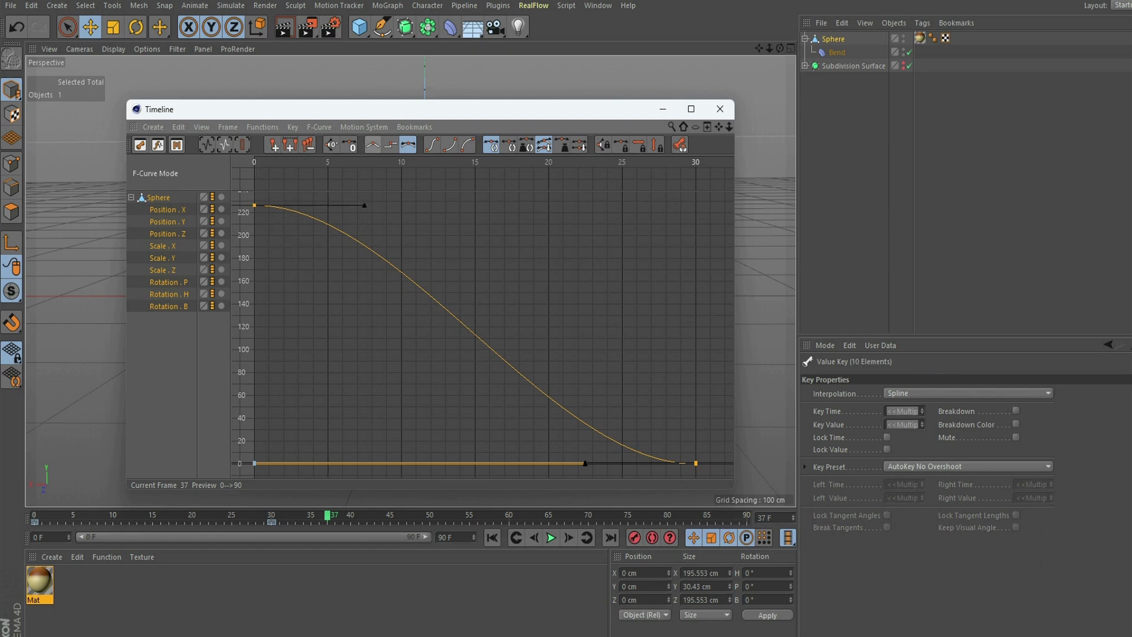
pyautogui.click(372, 145)
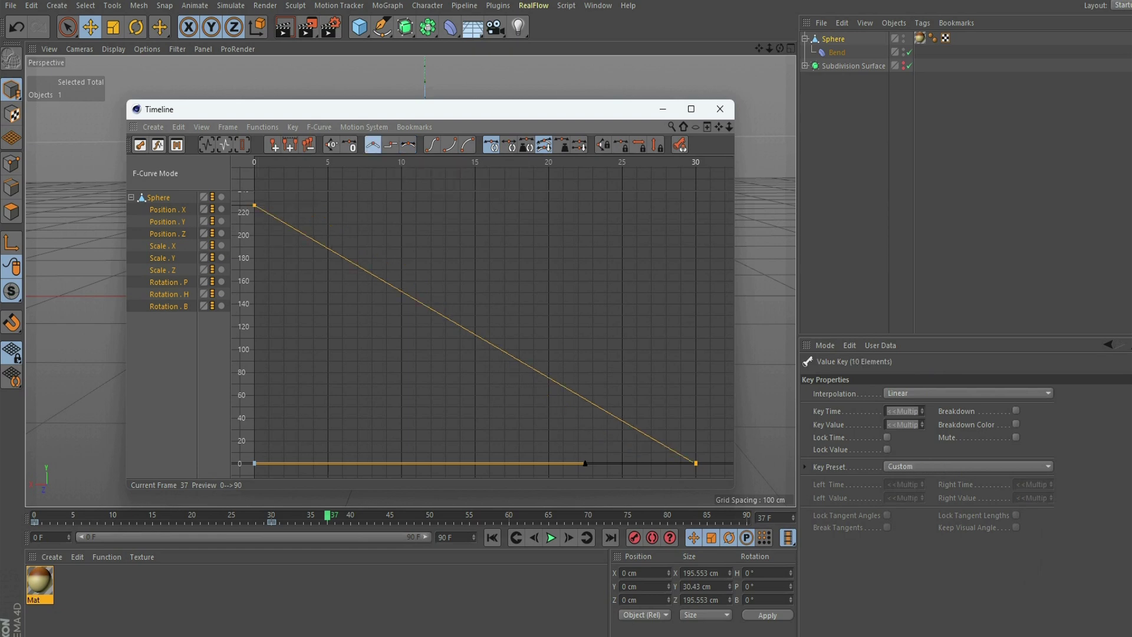
pyautogui.click(719, 108)
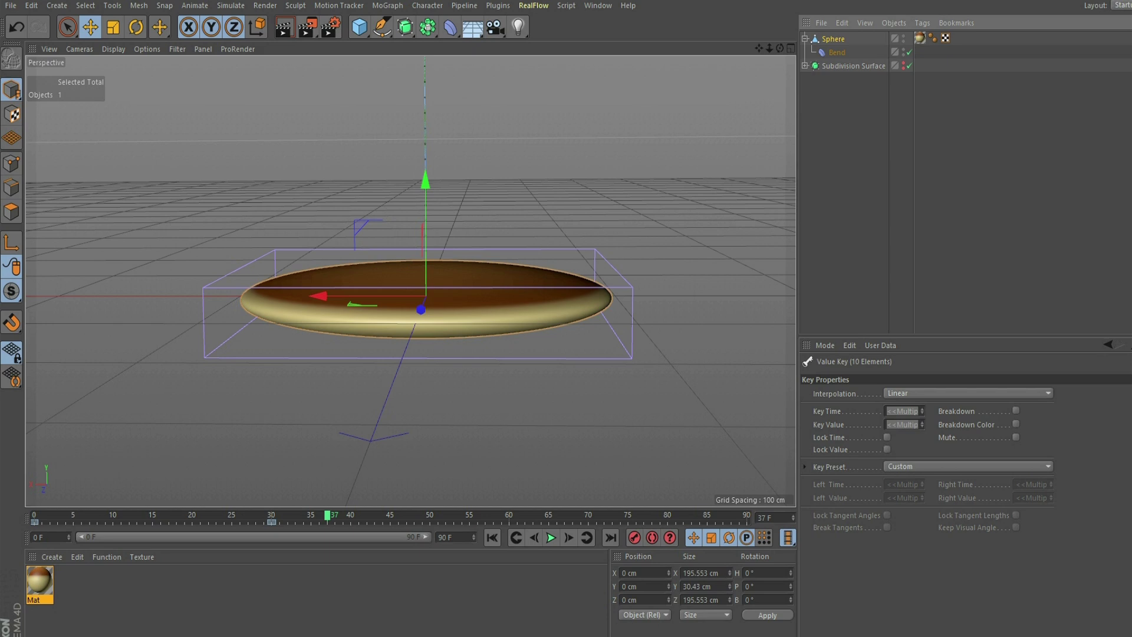
# Play the pancake's drop animation from the start twice to check its linear motion.
pyautogui.click(492, 537)
pyautogui.click(551, 537)
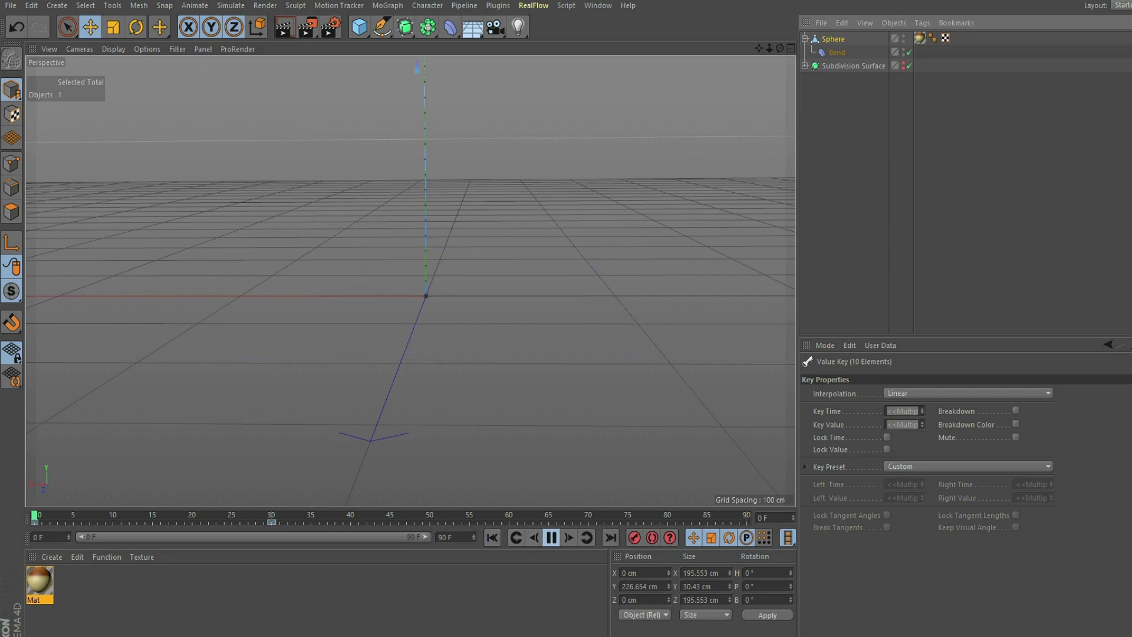
pyautogui.click(551, 537)
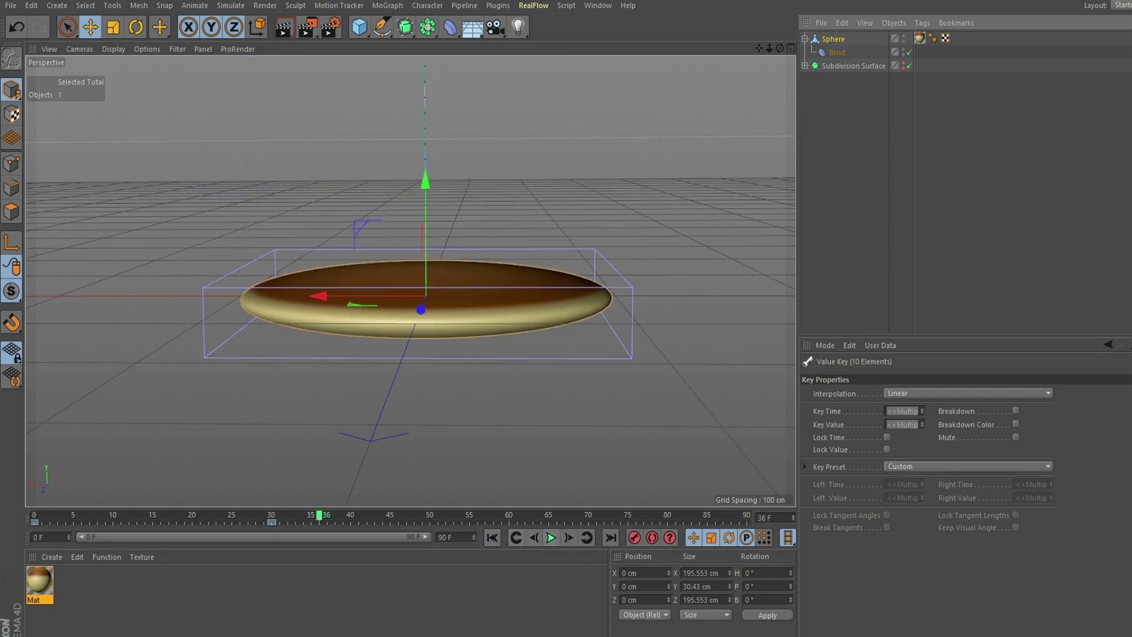
pyautogui.click(492, 537)
pyautogui.click(551, 537)
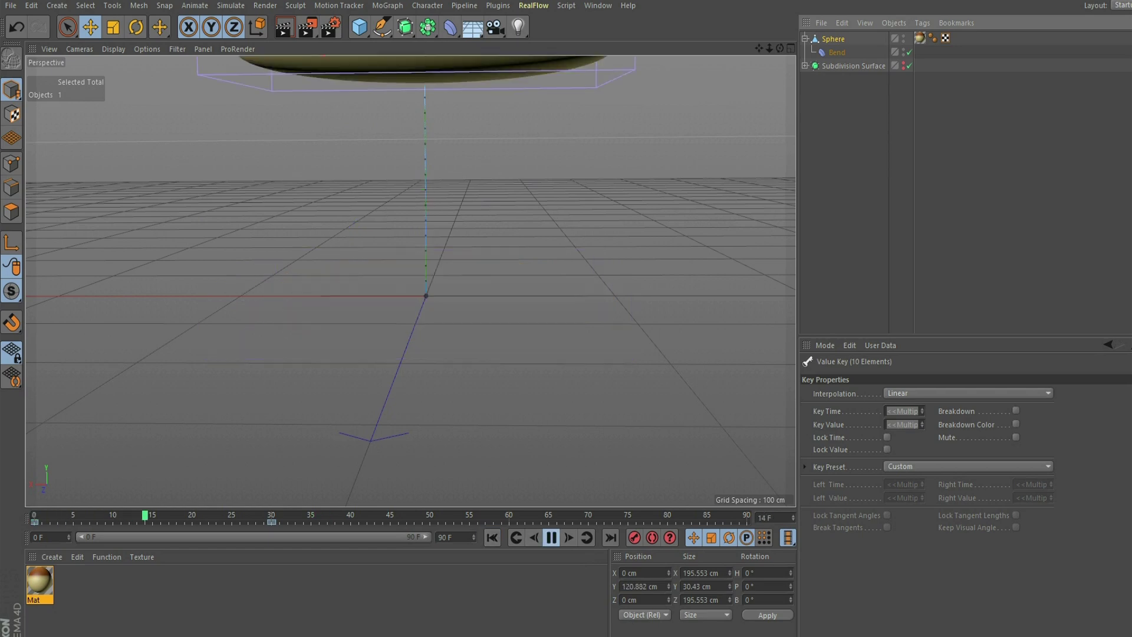
pyautogui.click(551, 537)
pyautogui.moveTo(780, 48); pyautogui.dragTo(782, 162)
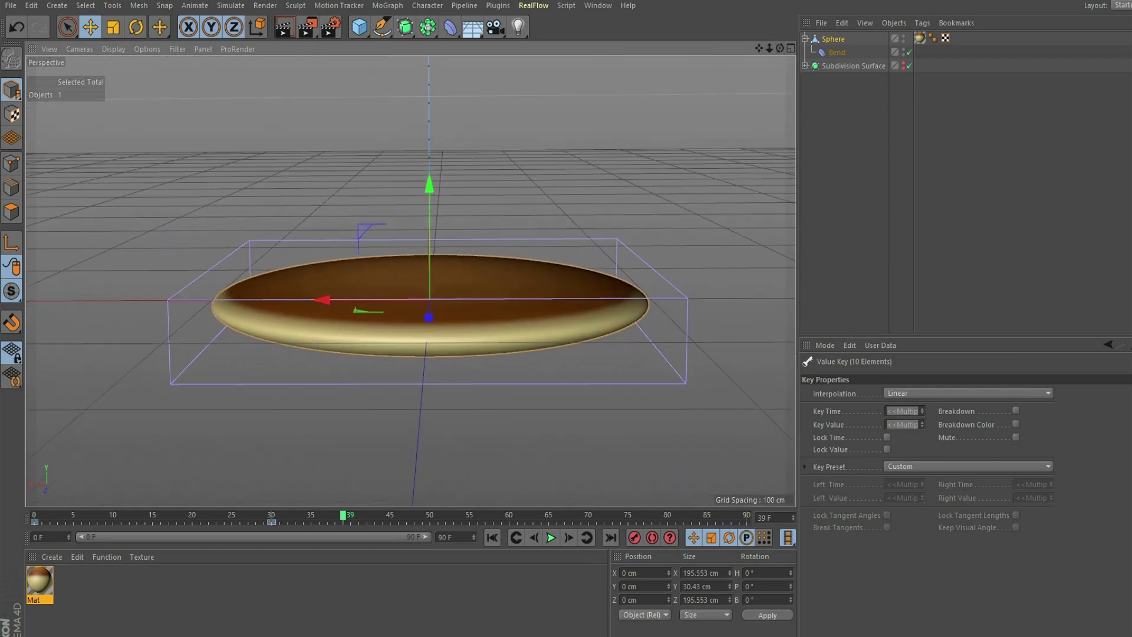